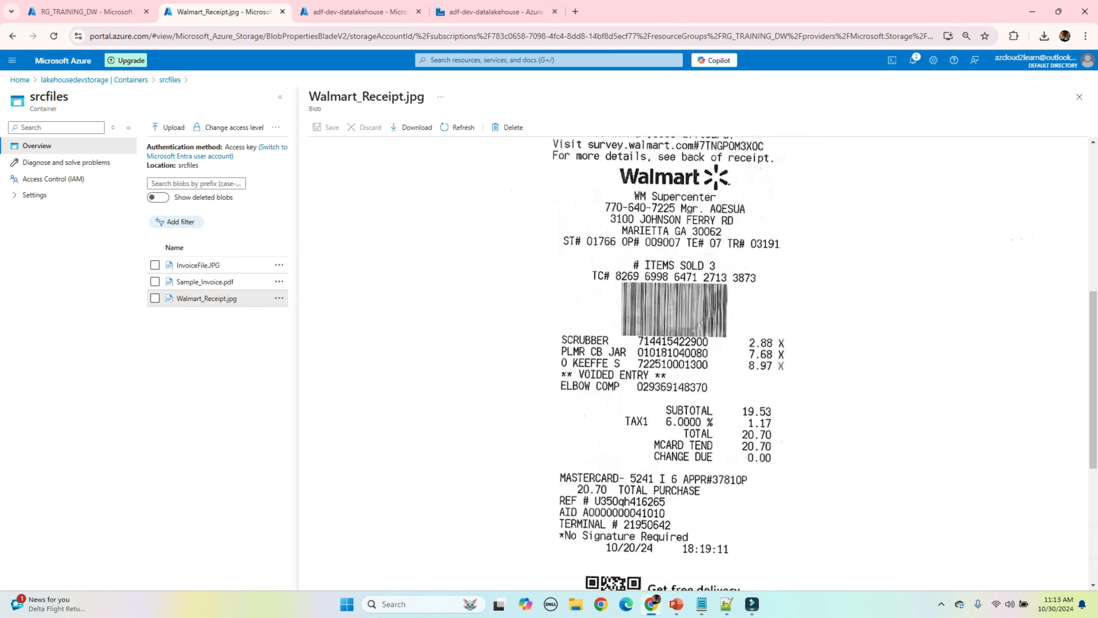
Create a new pipeline in the adf-dev-datalakehouse data factory
{"action": "scroll", "coordinate": [705, 369], "scroll_direction": "down", "scroll_amount": 7}
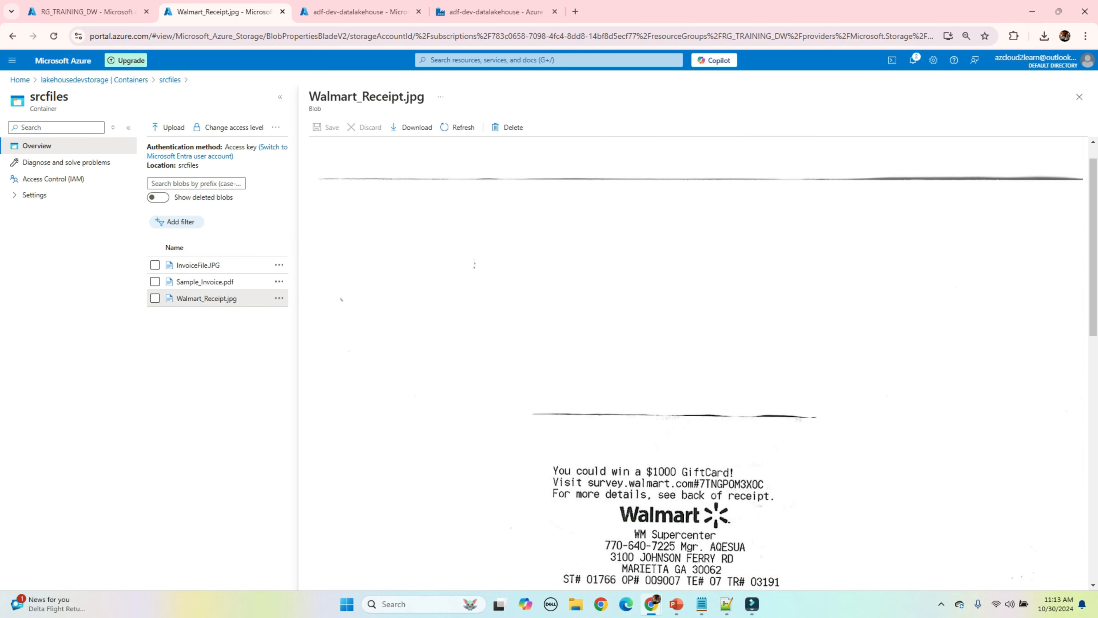
{"action": "left_click", "coordinate": [492, 12]}
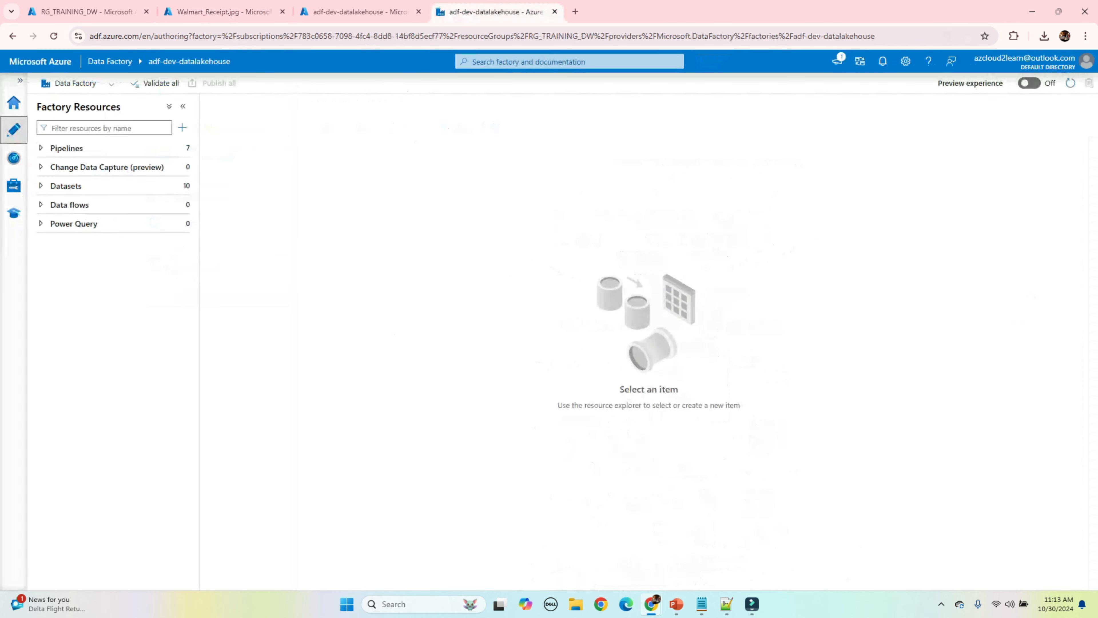
{"action": "key", "text": "alt+Tab"}
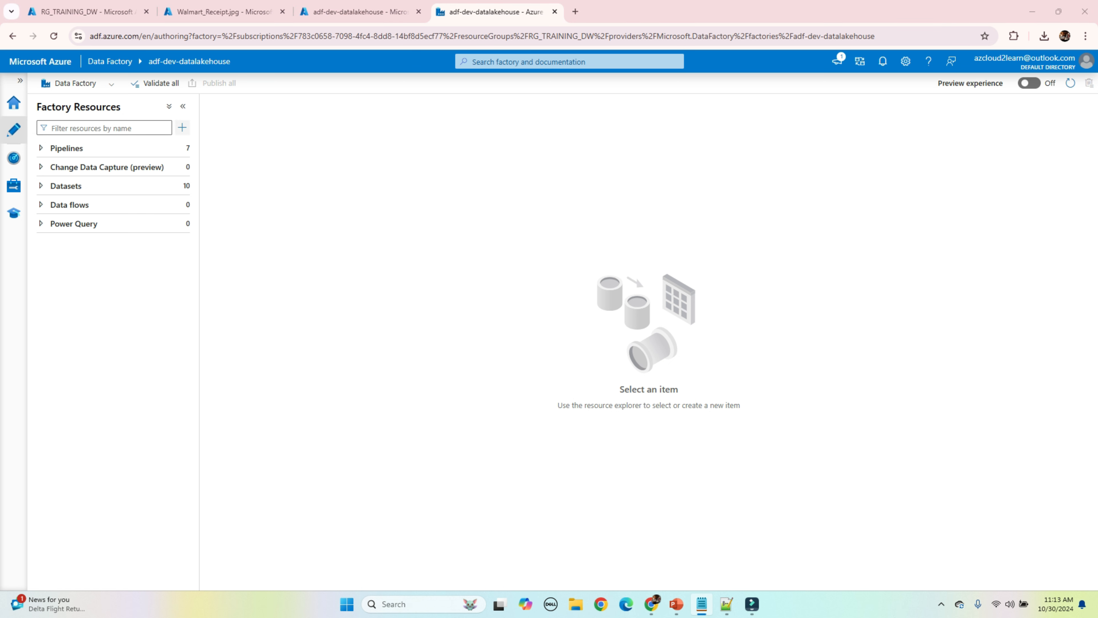
{"action": "left_click", "coordinate": [182, 147]}
{"action": "left_click", "coordinate": [216, 165]}
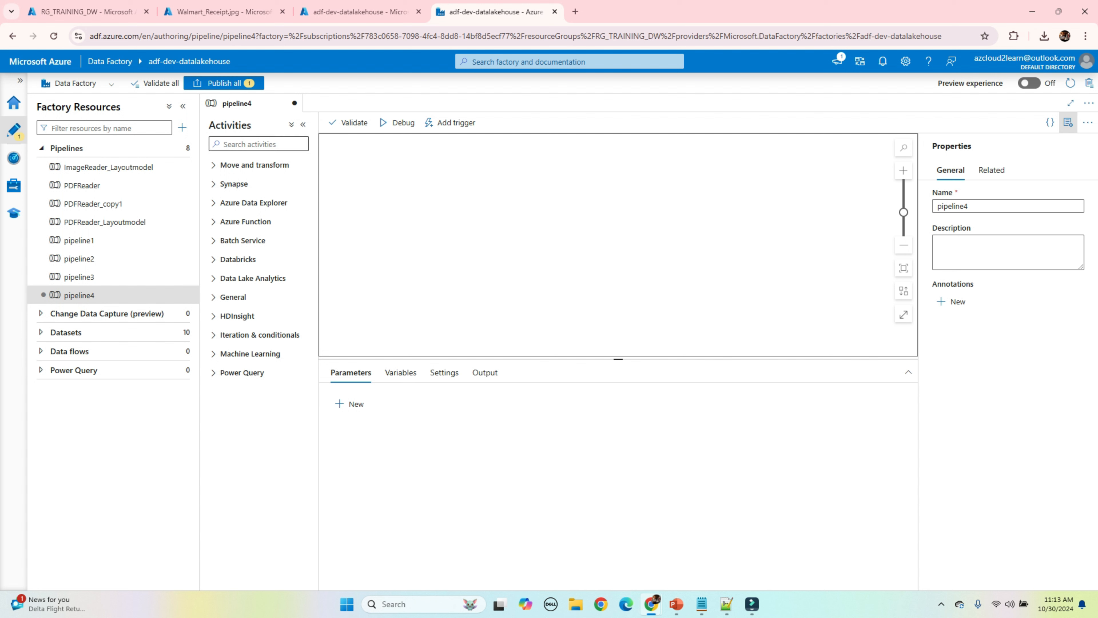
Add a Web activity named CallDocumentService to the pipeline and open its URL setting for editing
{"action": "left_click", "coordinate": [259, 145]}
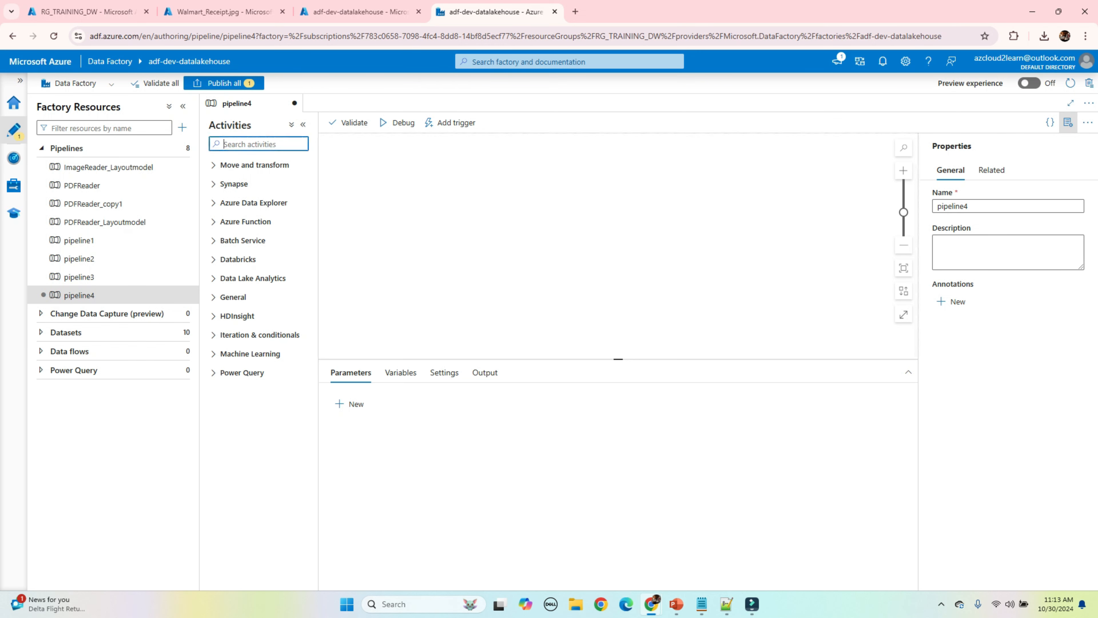
{"action": "type", "text": "we"}
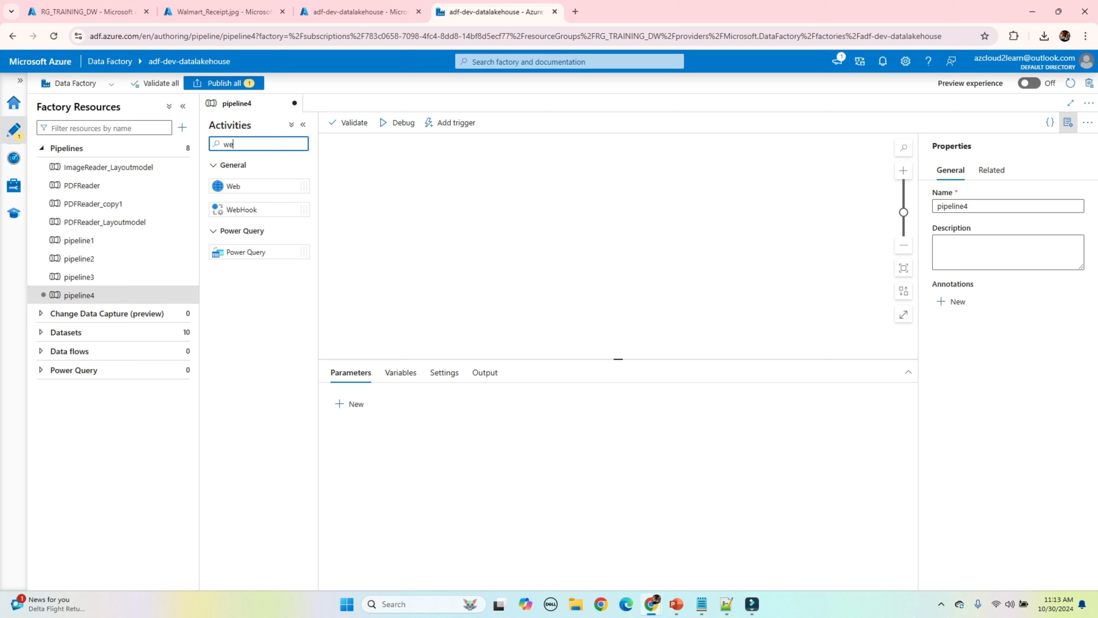
{"action": "left_click_drag", "start_coordinate": [233, 186], "coordinate": [504, 195]}
{"action": "left_click_drag", "start_coordinate": [618, 358], "coordinate": [618, 270]}
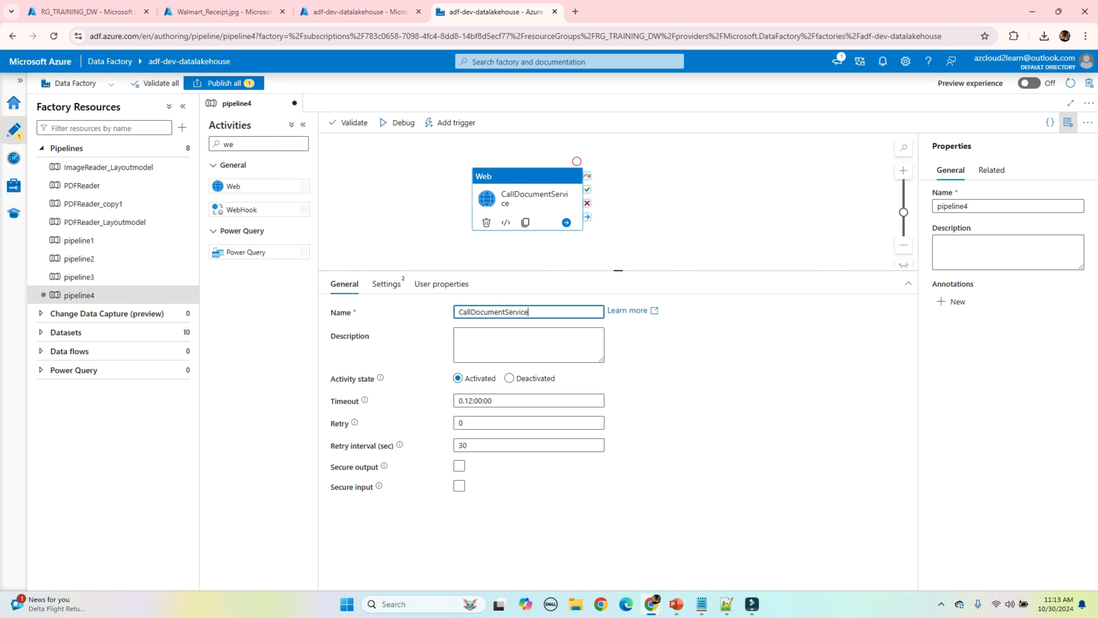
{"action": "left_click", "coordinate": [386, 283]}
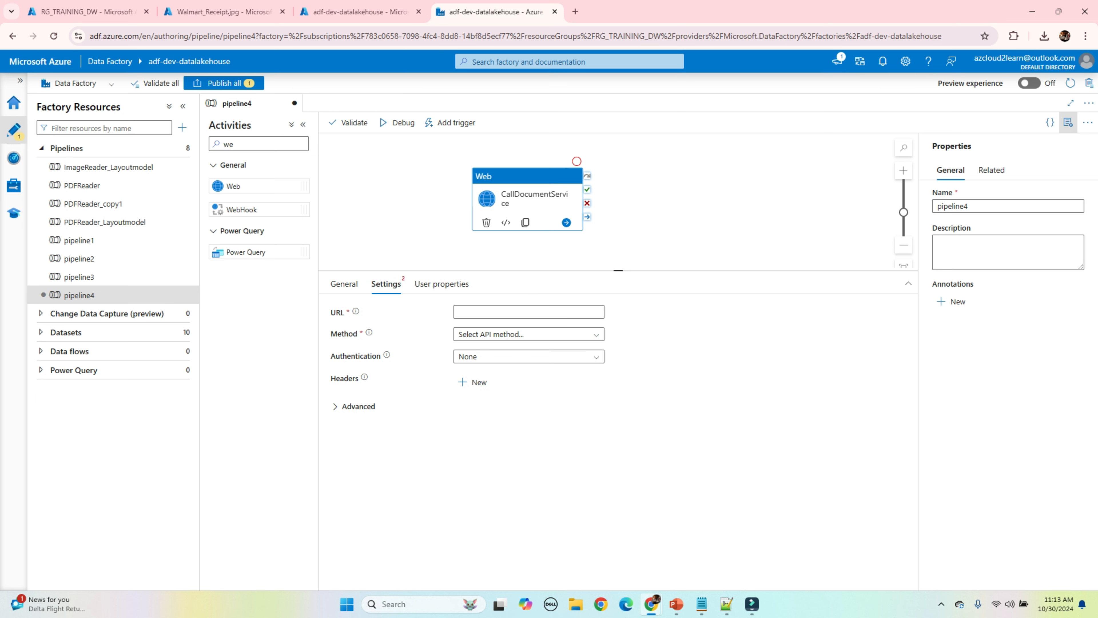
{"action": "left_click", "coordinate": [529, 312]}
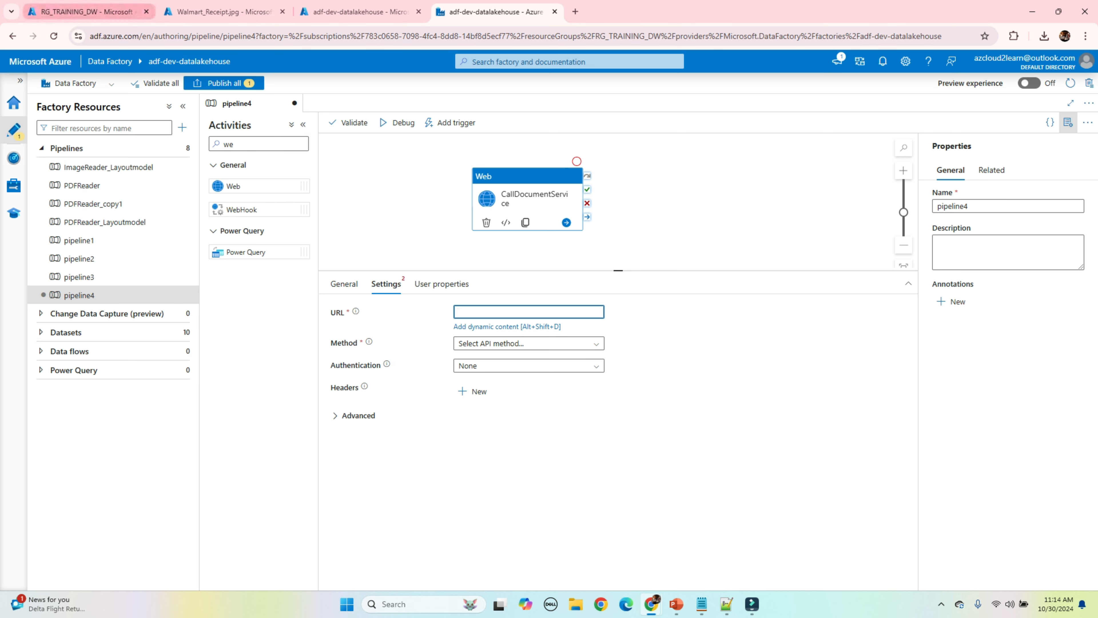
Copy the endpoint of the dwetl-DocumentIntelligence-ks resource from the RG_TRAINING_DW resource group in the Azure portal
{"action": "left_click", "coordinate": [87, 11]}
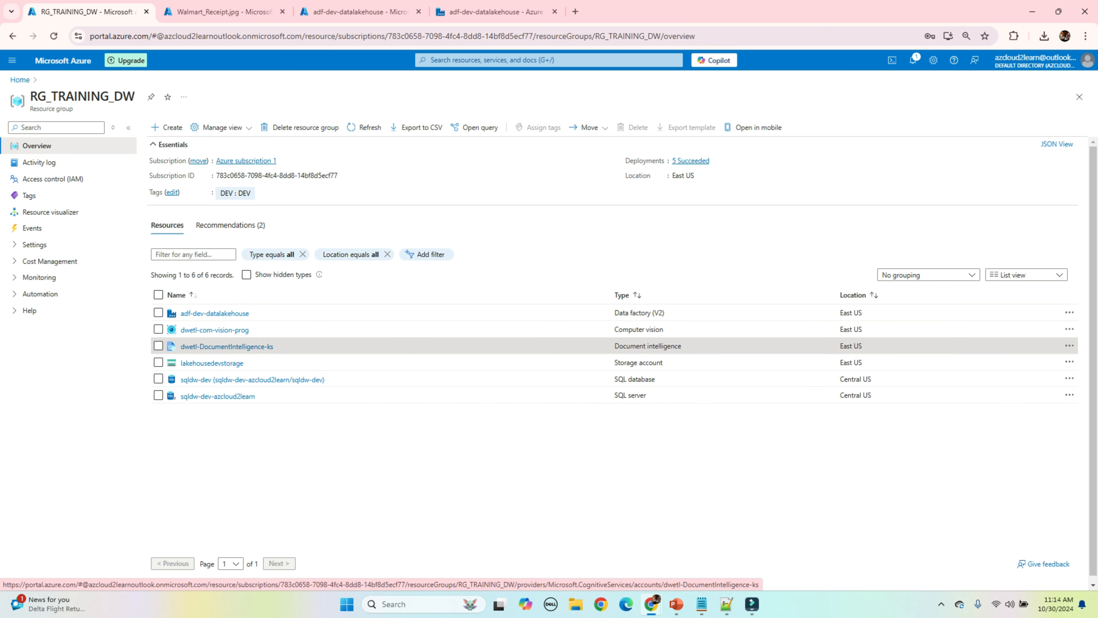
{"action": "left_click_drag", "start_coordinate": [614, 346], "coordinate": [681, 346]}
{"action": "left_click", "coordinate": [226, 347]}
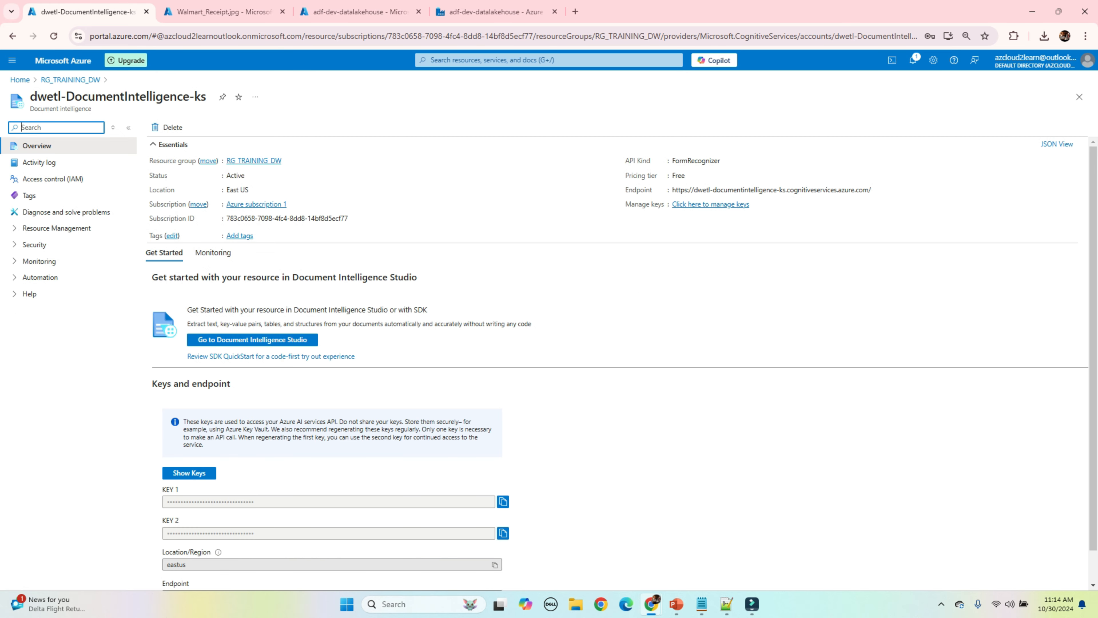
{"action": "left_click_drag", "start_coordinate": [625, 189], "coordinate": [651, 189]}
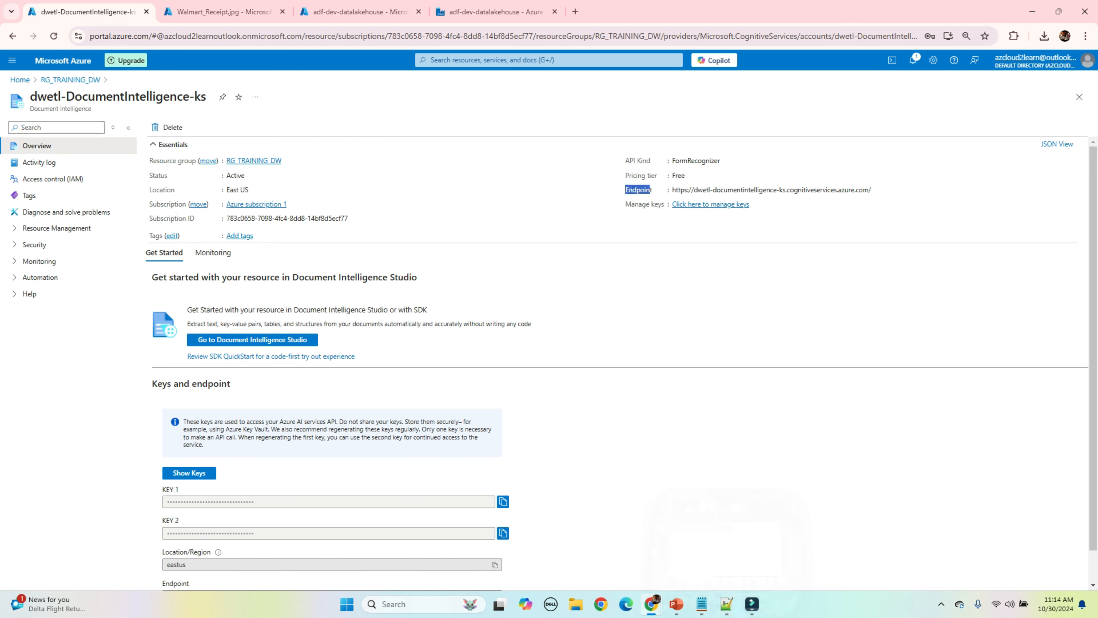
{"action": "left_click", "coordinate": [877, 190]}
Switch to Notepad++ and replace the full request URL below the JSON block with the copied Document Intelligence endpoint
{"action": "left_click", "coordinate": [726, 604]}
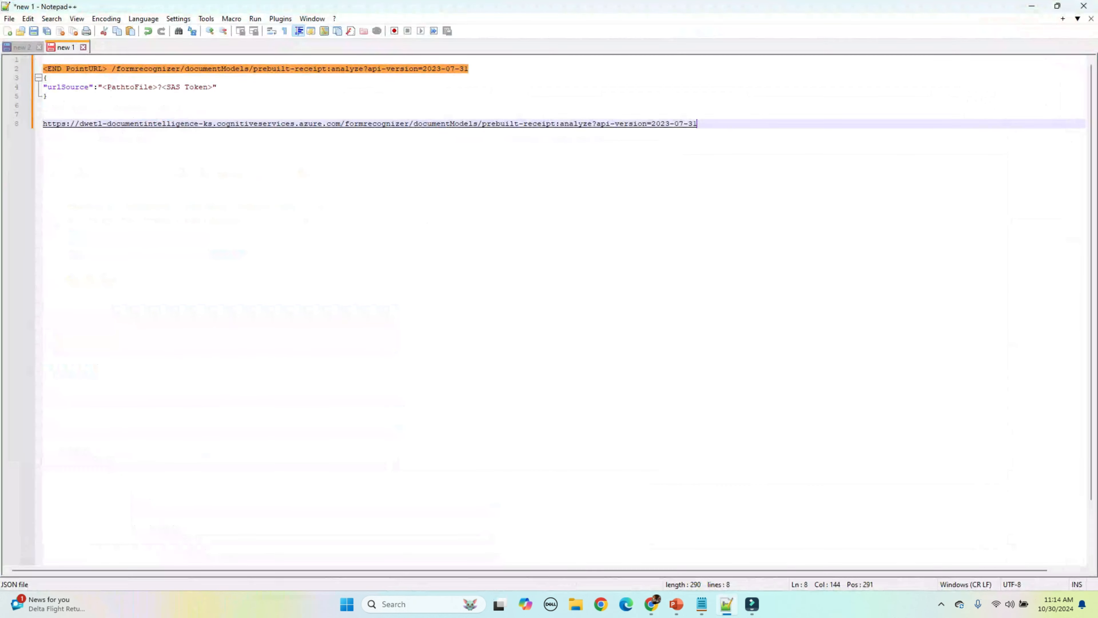
{"action": "key", "text": "shift+Up"}
{"action": "key", "text": "shift+Up"}
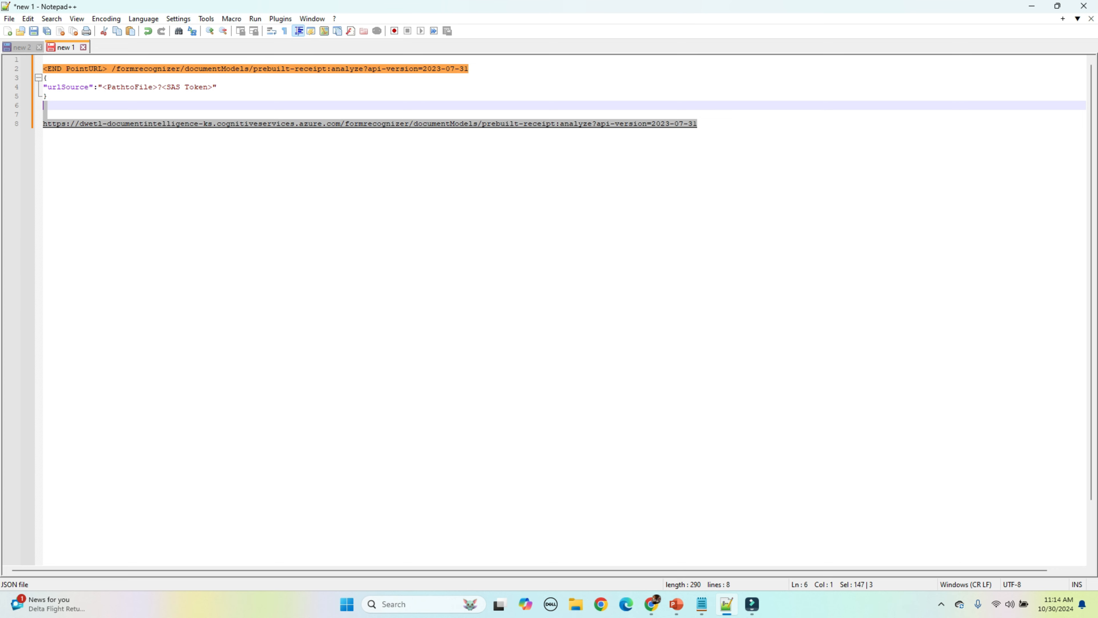
{"action": "key", "text": "Delete"}
{"action": "key", "text": "Return"}
{"action": "key", "text": "Return"}
{"action": "key", "text": "Return"}
{"action": "key", "text": "ctrl+v"}
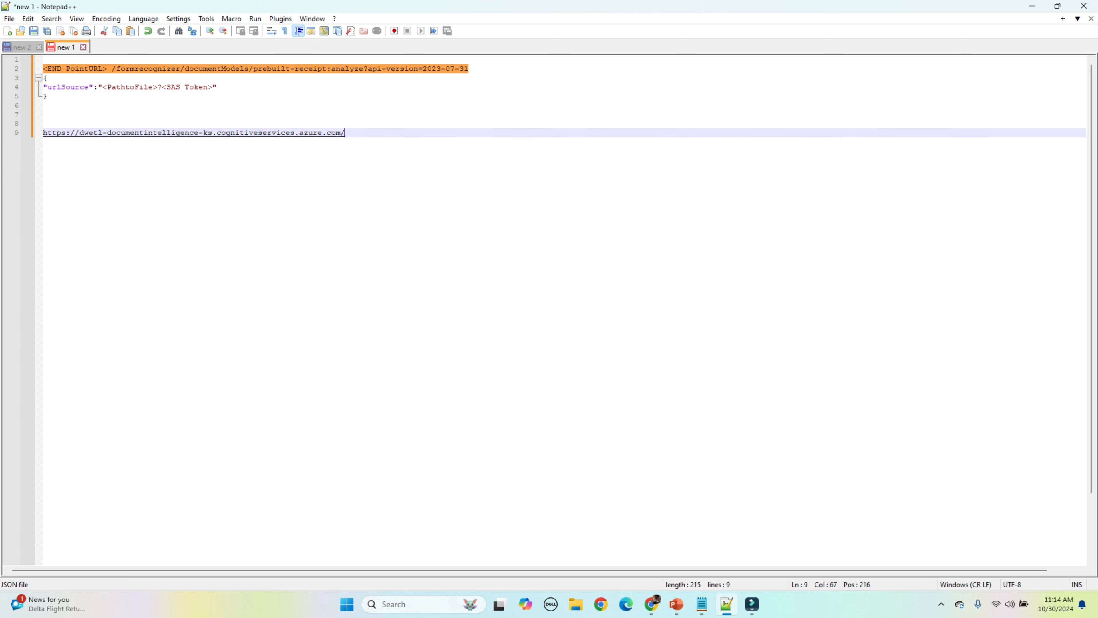
{"action": "key", "text": "shift+Home"}
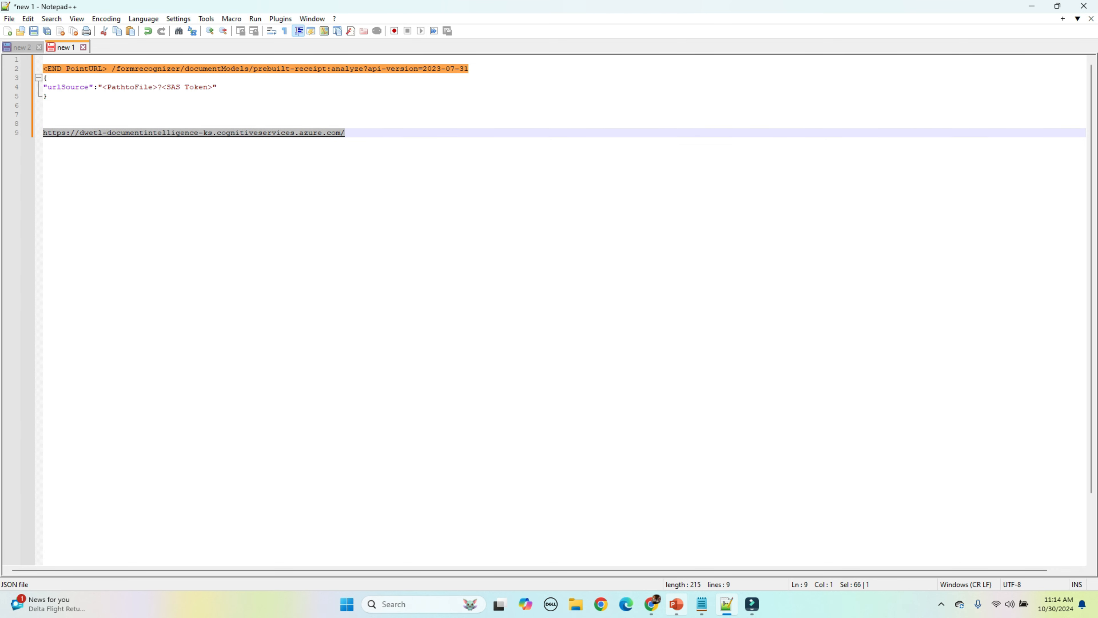
Switch to PowerPoint to examine the table of document model endpoints on slide 3, and return to Notepad++
{"action": "left_click", "coordinate": [677, 604]}
{"action": "left_click", "coordinate": [97, 355]}
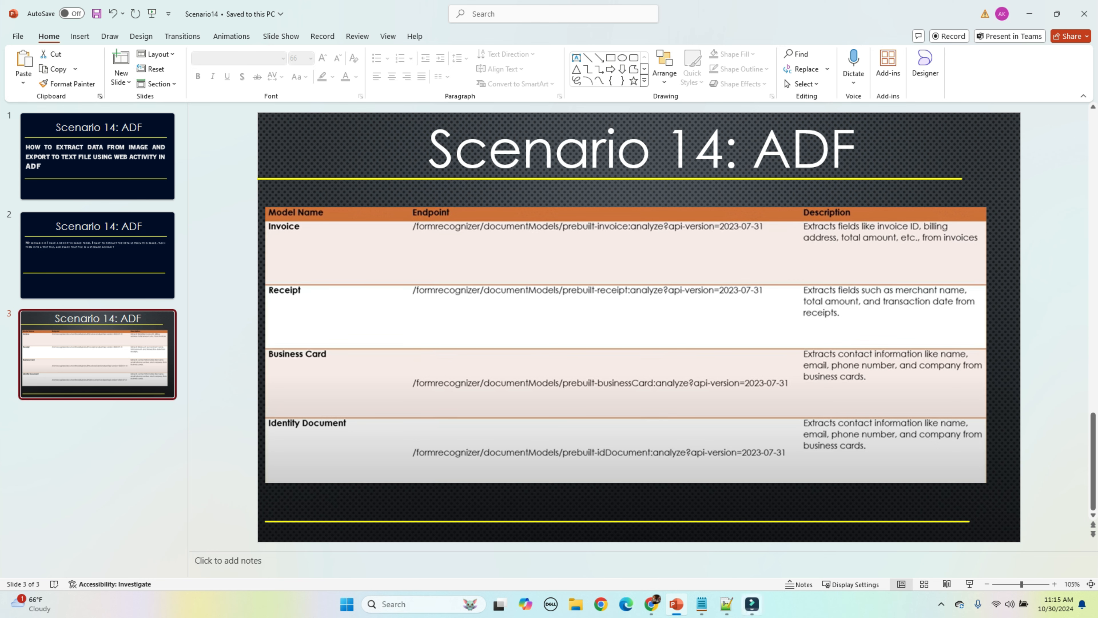
{"action": "left_click", "coordinate": [726, 604]}
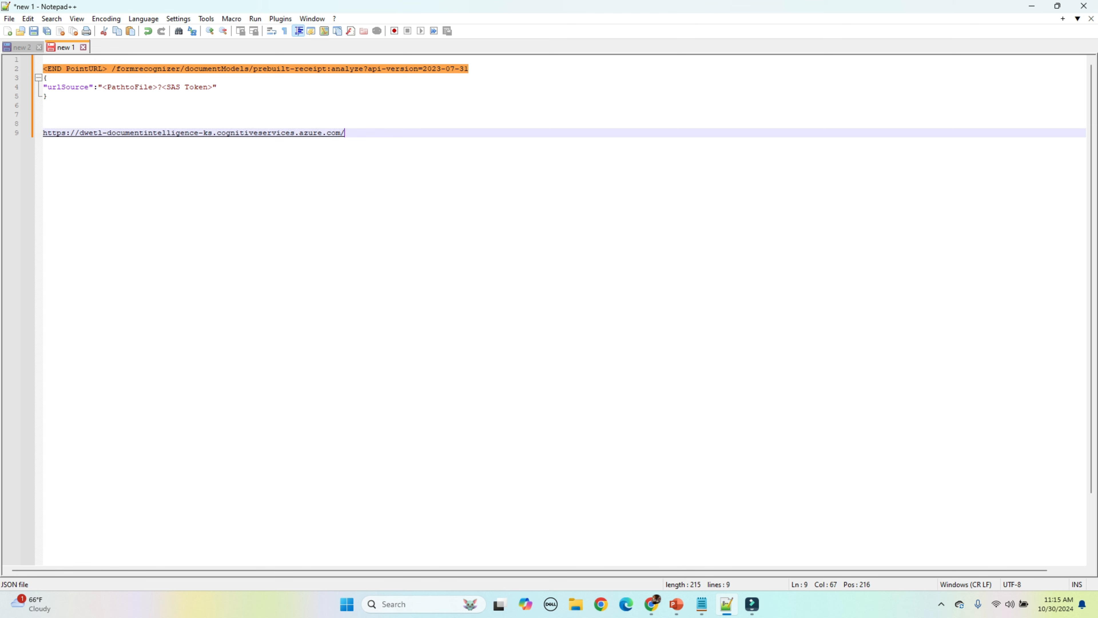
{"action": "left_click", "coordinate": [43, 114]}
{"action": "left_click_drag", "start_coordinate": [107, 69], "coordinate": [44, 69]}
{"action": "left_click_drag", "start_coordinate": [113, 69], "coordinate": [468, 69]}
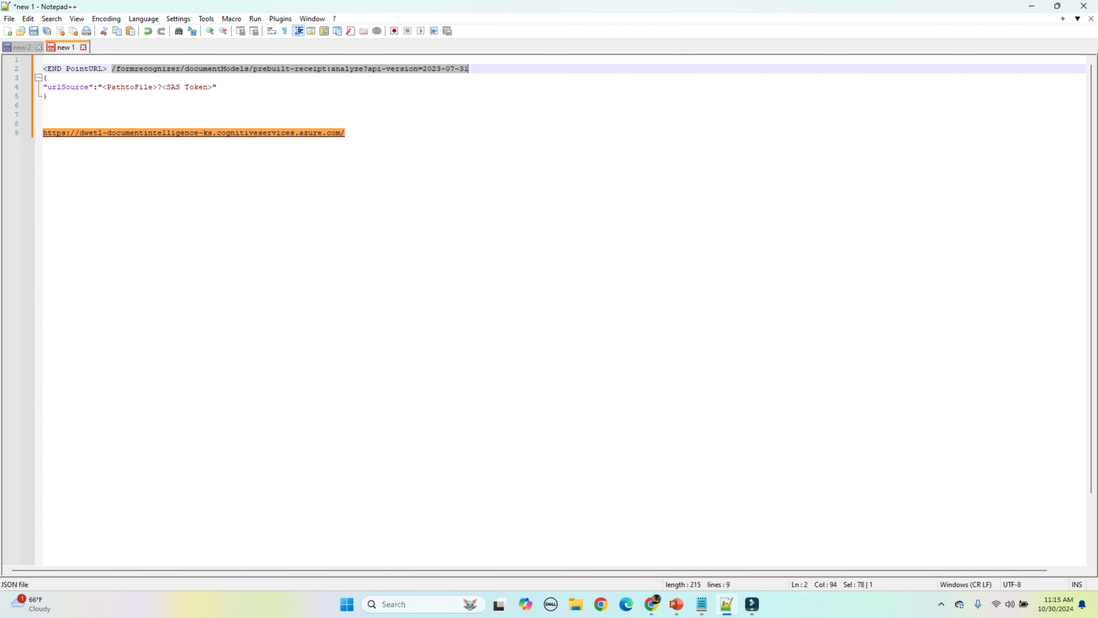
{"action": "left_click", "coordinate": [345, 133]}
{"action": "key", "text": "ctrl+v"}
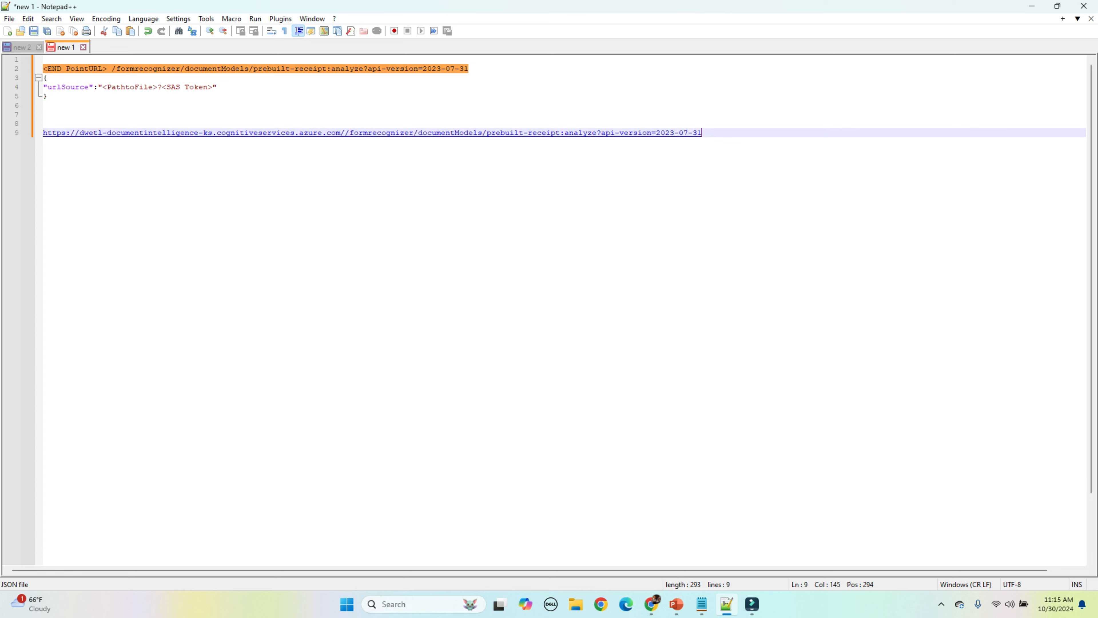
{"action": "key", "text": "ctrl+z"}
Remove the endpoint's trailing slash and append the path /formrecognizer/documentModels/prebuilt-receipt:analyze?api-version=2023-07-31 from the template line
{"action": "key", "text": "BackSpace"}
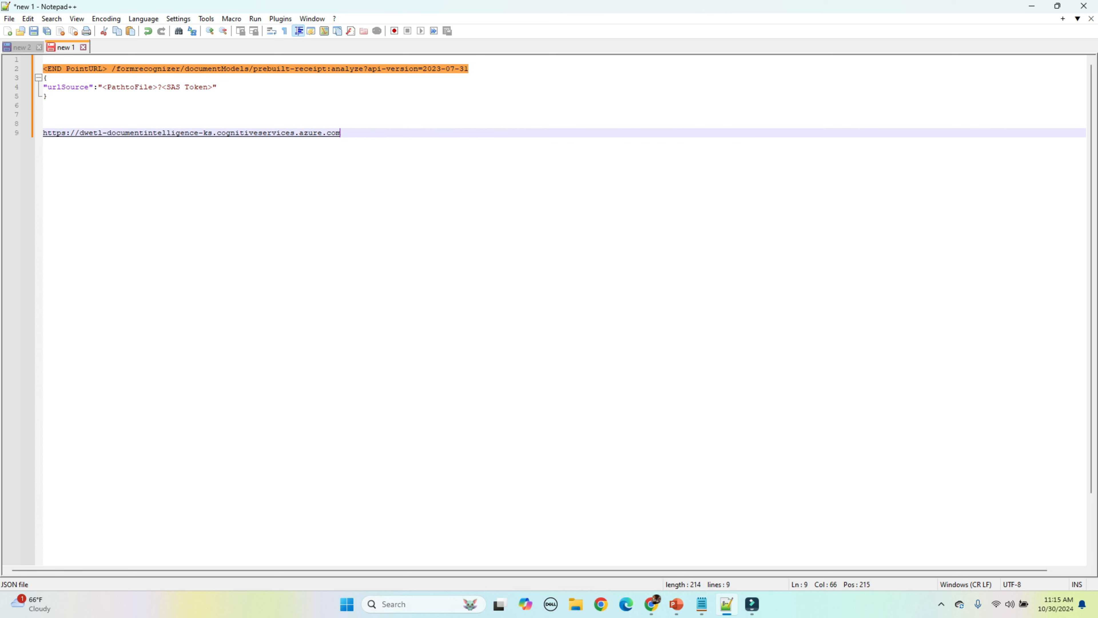
{"action": "left_click_drag", "start_coordinate": [469, 68], "coordinate": [111, 68]}
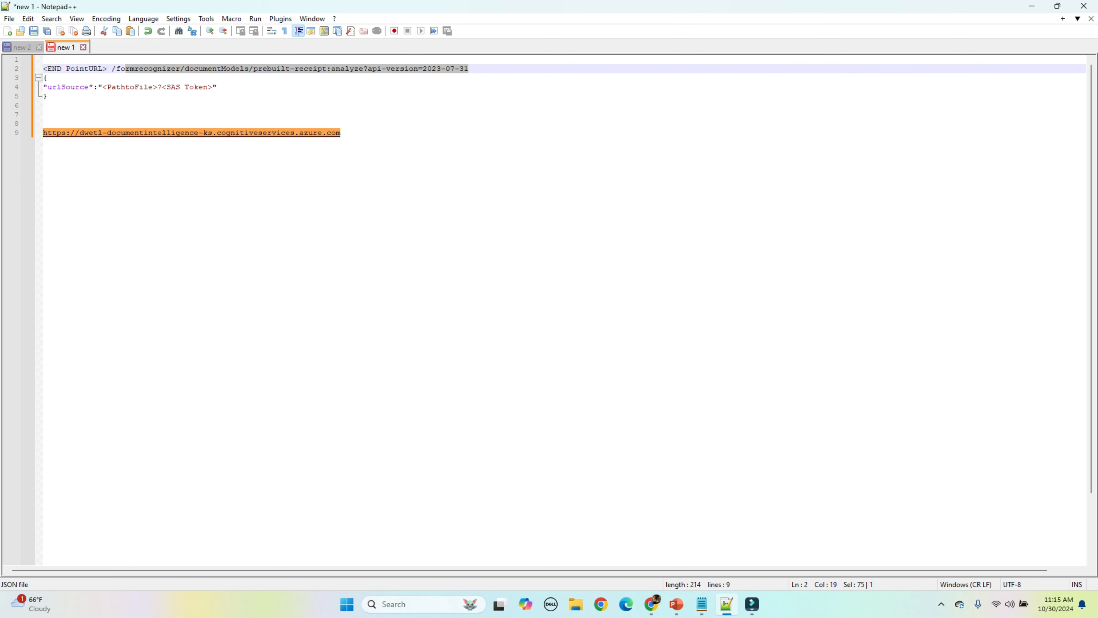
{"action": "left_click", "coordinate": [342, 132]}
{"action": "key", "text": "ctrl+v"}
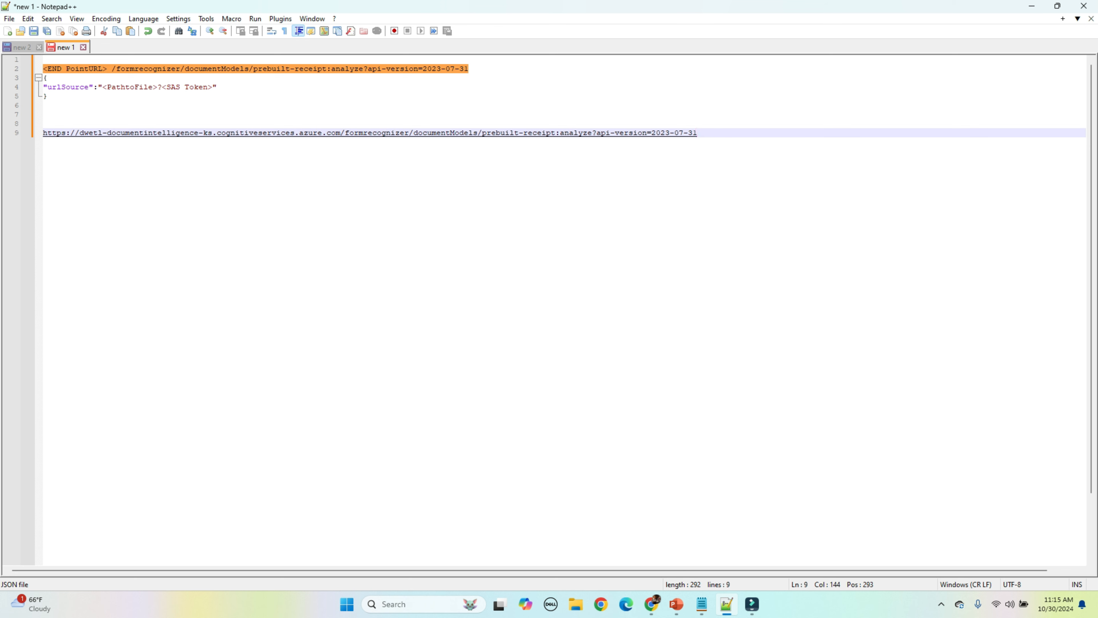
Copy the completed request URL into the Web activity's URL setting in Data Factory and set its method to POST
{"action": "key", "text": "shift+Home"}
{"action": "key", "text": "ctrl+c"}
{"action": "key", "text": "alt+Tab"}
{"action": "key", "text": "ctrl+v"}
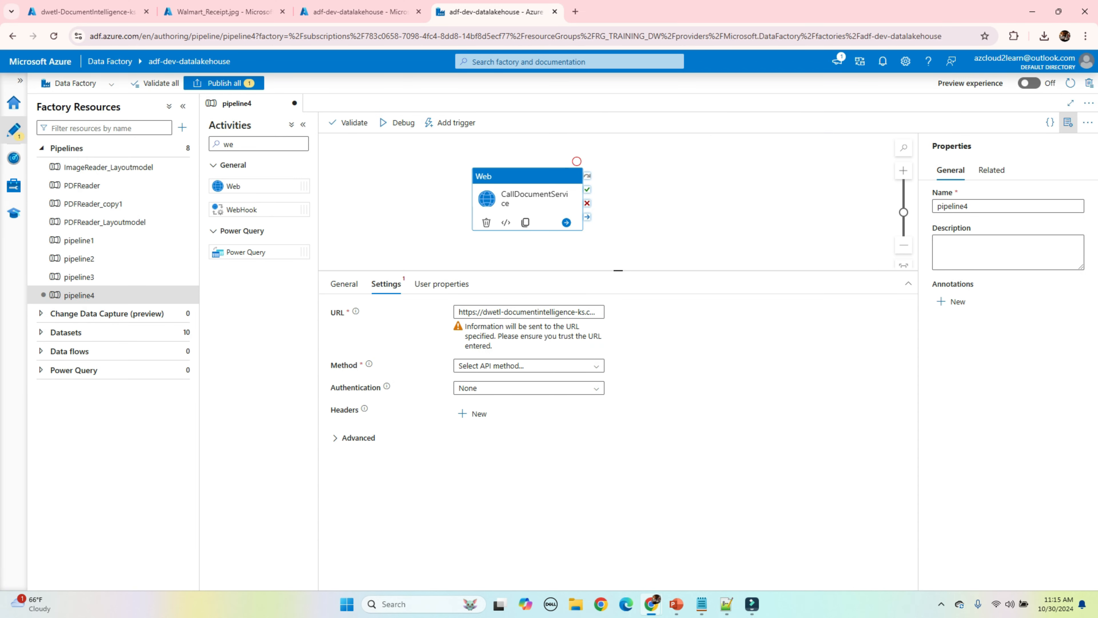
{"action": "left_click", "coordinate": [528, 365]}
{"action": "left_click", "coordinate": [467, 438]}
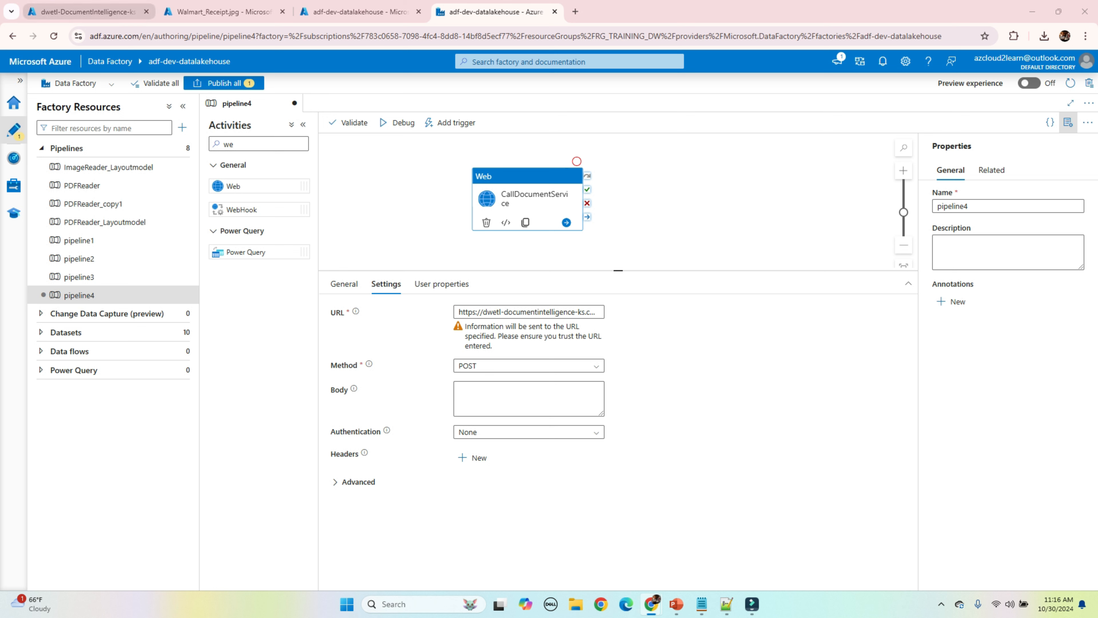
In Notepad++, insert two blank lines between the endpoint template line and the urlSource JSON block
{"action": "left_click", "coordinate": [726, 604]}
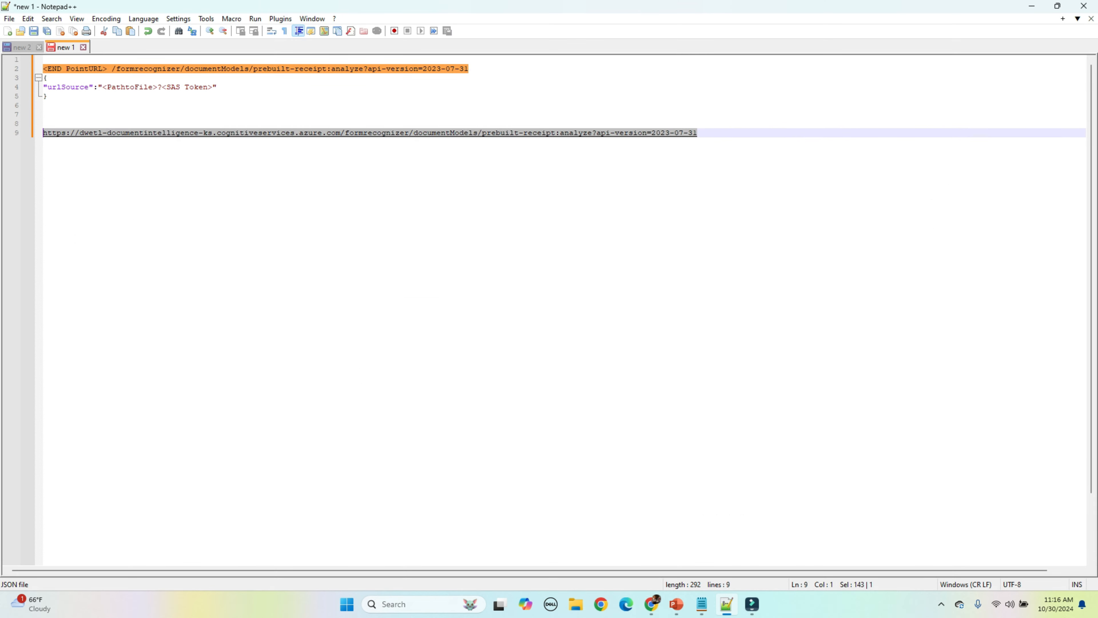
{"action": "left_click", "coordinate": [47, 96]}
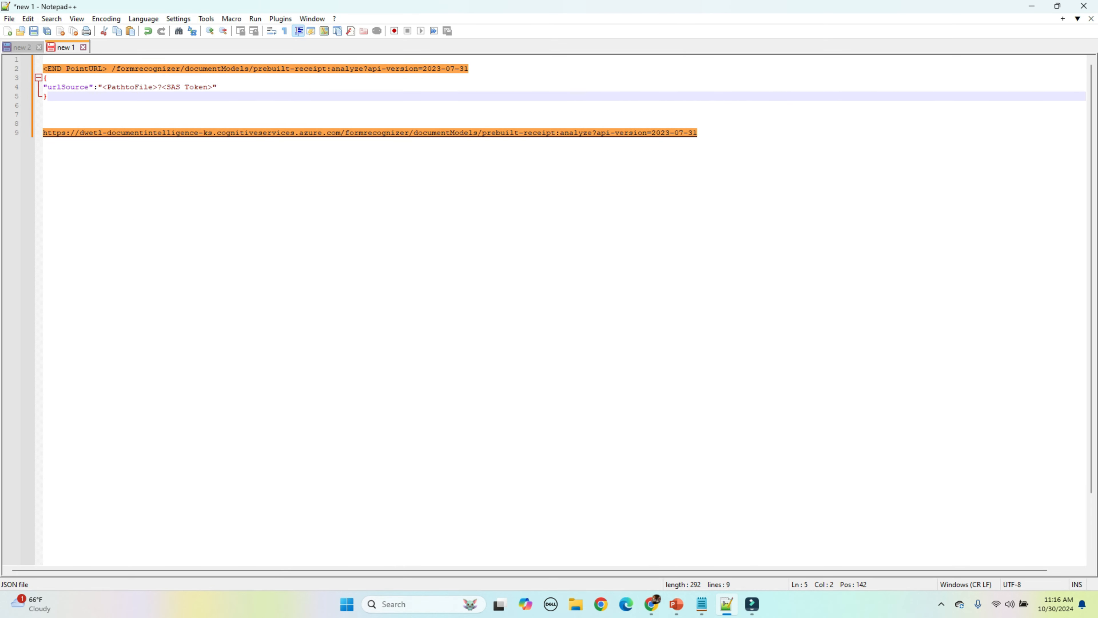
{"action": "left_click", "coordinate": [468, 69]}
{"action": "key", "text": "Return"}
{"action": "key", "text": "Return"}
{"action": "key", "text": "Down"}
{"action": "key", "text": "Down"}
{"action": "key", "text": "Down"}
{"action": "key", "text": "Down"}
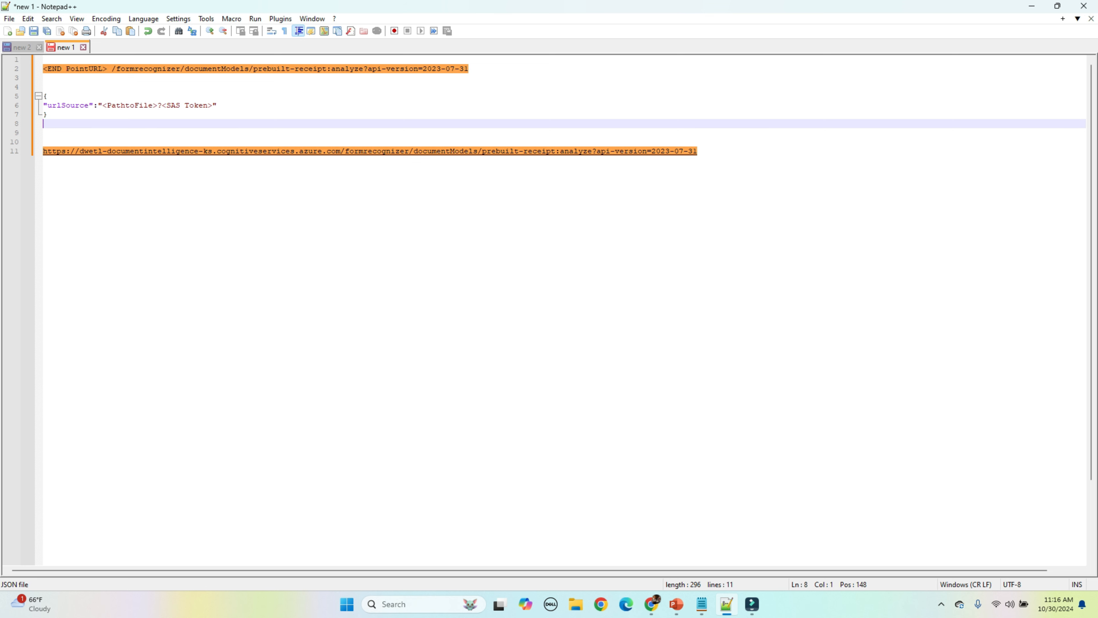
{"action": "left_click_drag", "start_coordinate": [103, 106], "coordinate": [47, 114]}
Switch to the srcfiles container in the Azure portal and copy the blob URL from the properties of Walmart_Receipt.jpg
{"action": "mouse_move", "coordinate": [651, 604]}
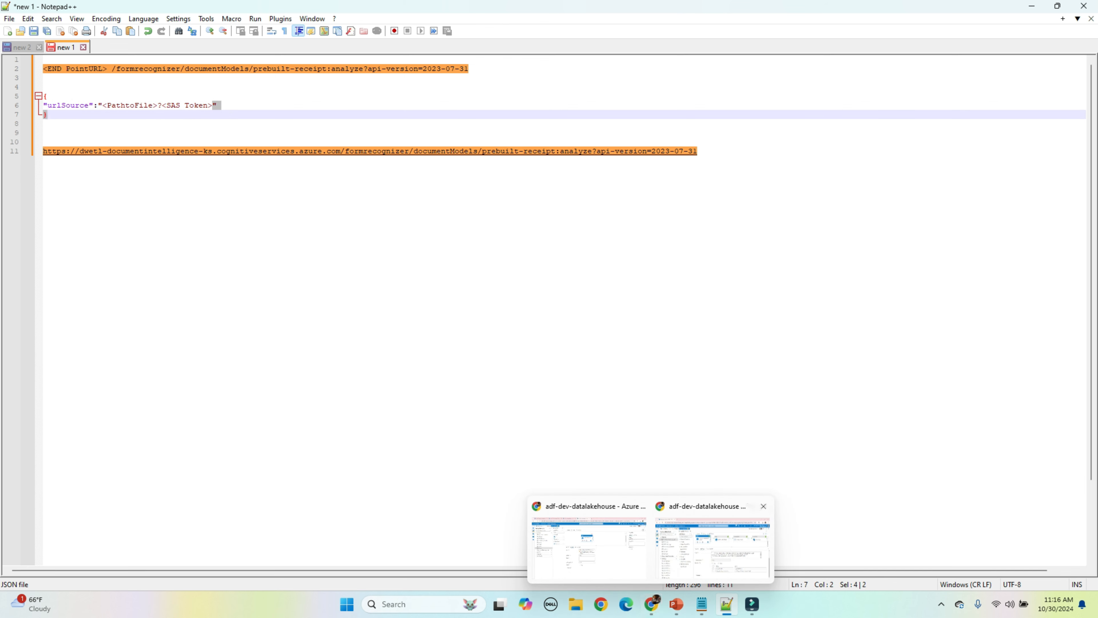
{"action": "left_click", "coordinate": [712, 545]}
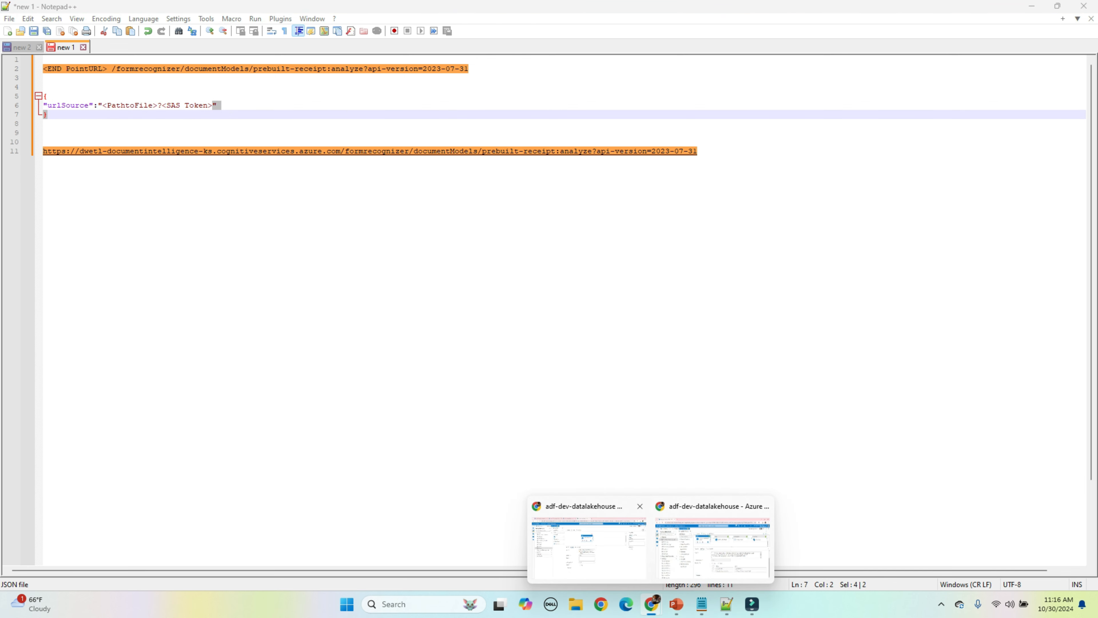
{"action": "left_click", "coordinate": [589, 546]}
{"action": "left_click", "coordinate": [222, 12]}
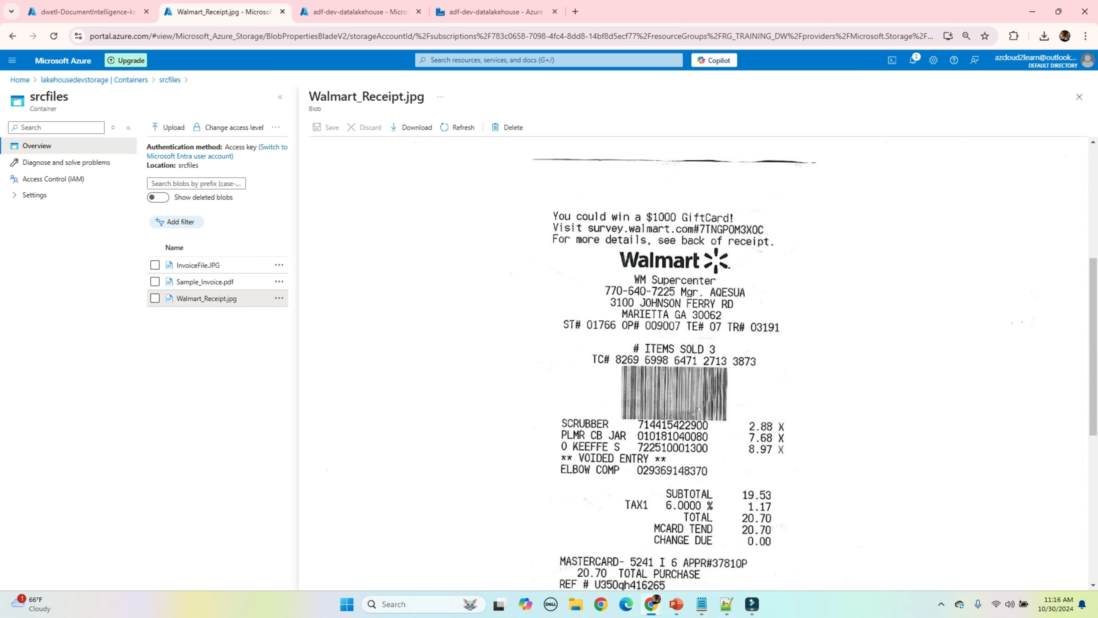
{"action": "left_click", "coordinate": [1078, 96]}
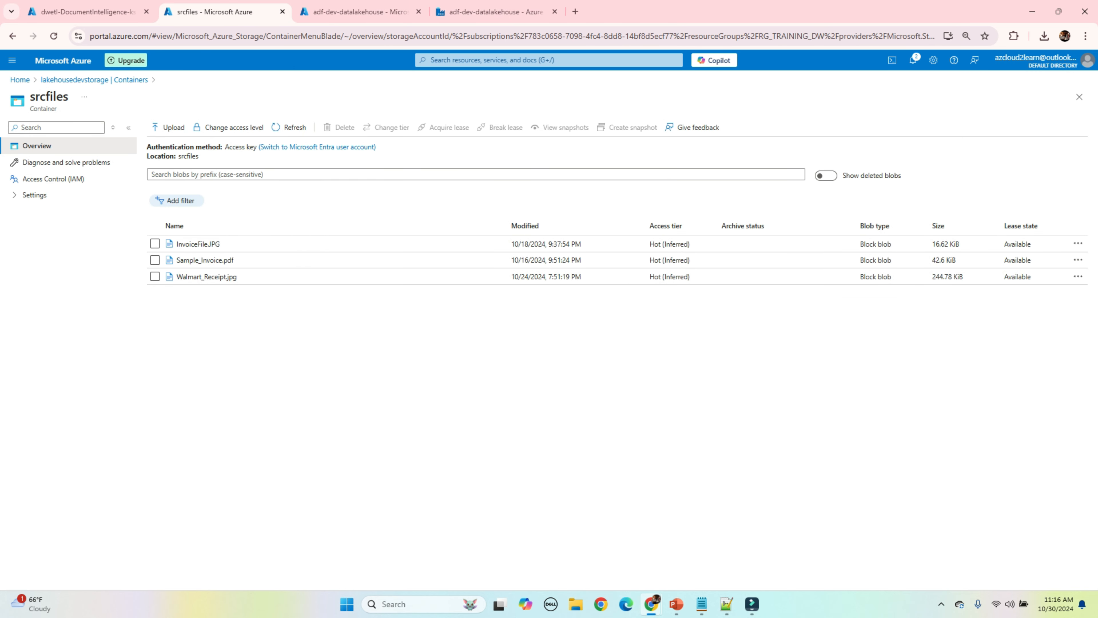
{"action": "left_click_drag", "start_coordinate": [238, 276], "coordinate": [176, 276]}
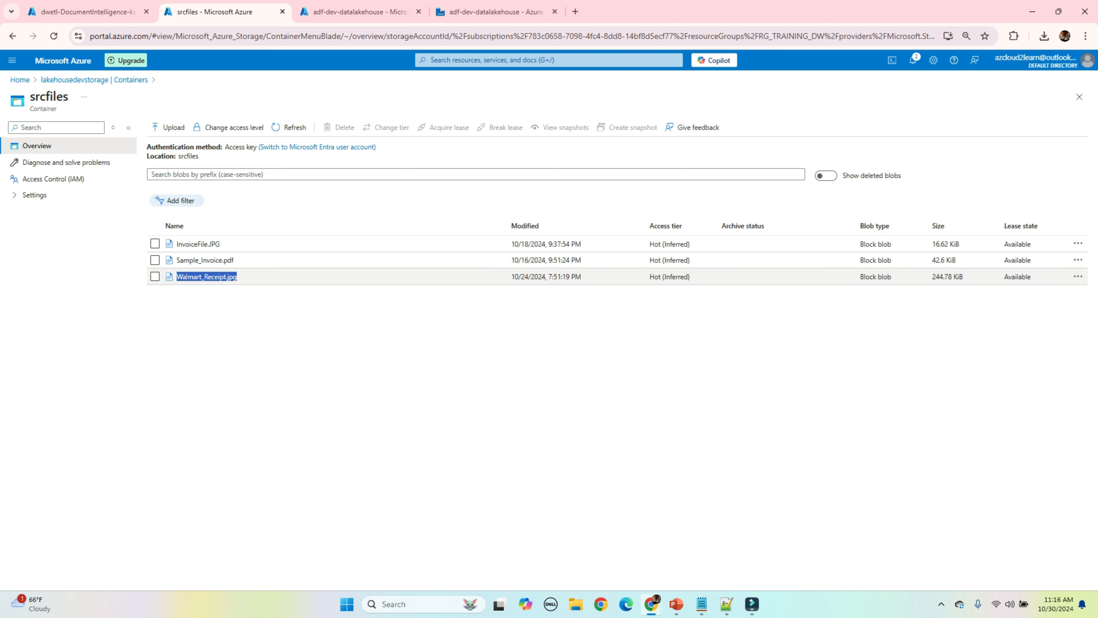
{"action": "left_click", "coordinate": [1078, 277]}
{"action": "left_click", "coordinate": [1007, 315]}
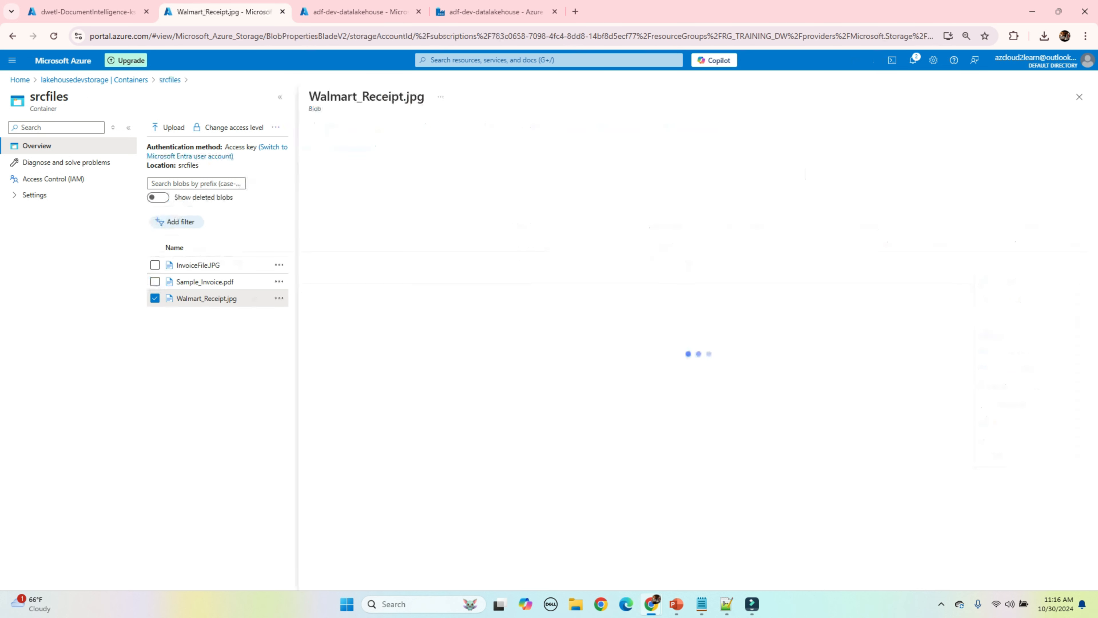
{"action": "left_click", "coordinate": [529, 185]}
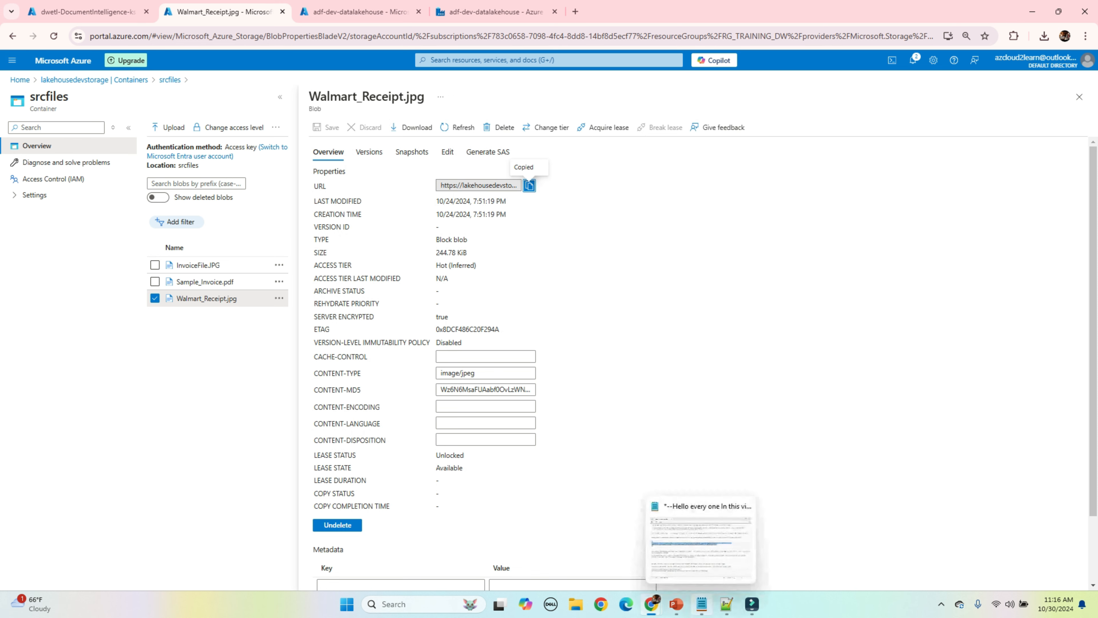
In Notepad++, replace the <PathtoFile> placeholder in the urlSource line with the copied blob URL of Walmart_Receipt.jpg
{"action": "left_click", "coordinate": [726, 603]}
{"action": "left_click", "coordinate": [697, 151]}
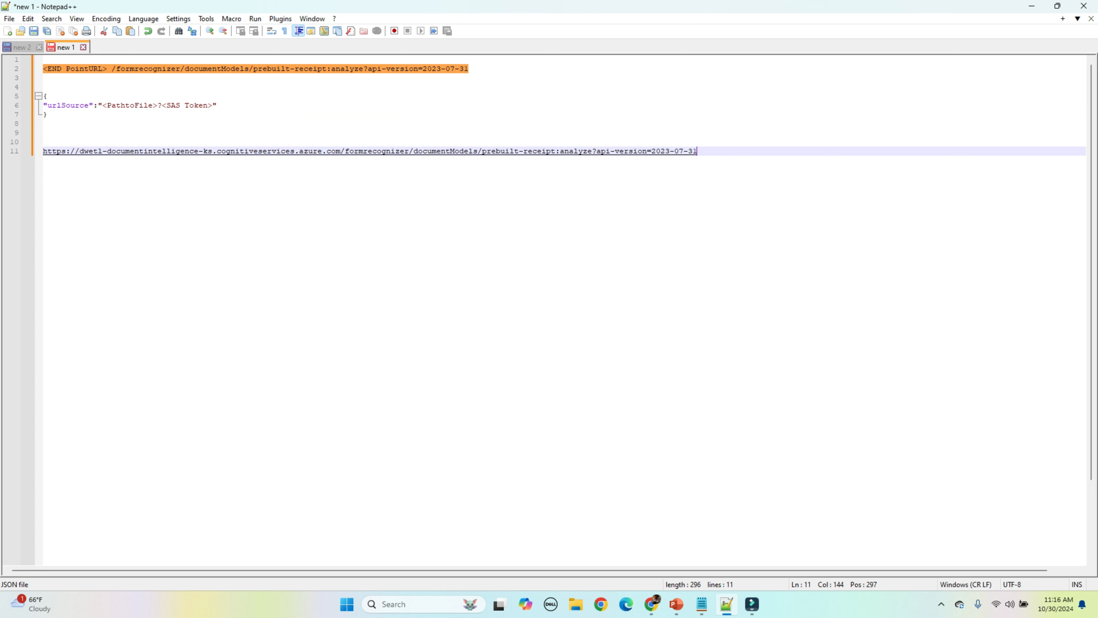
{"action": "left_click_drag", "start_coordinate": [158, 105], "coordinate": [103, 105]}
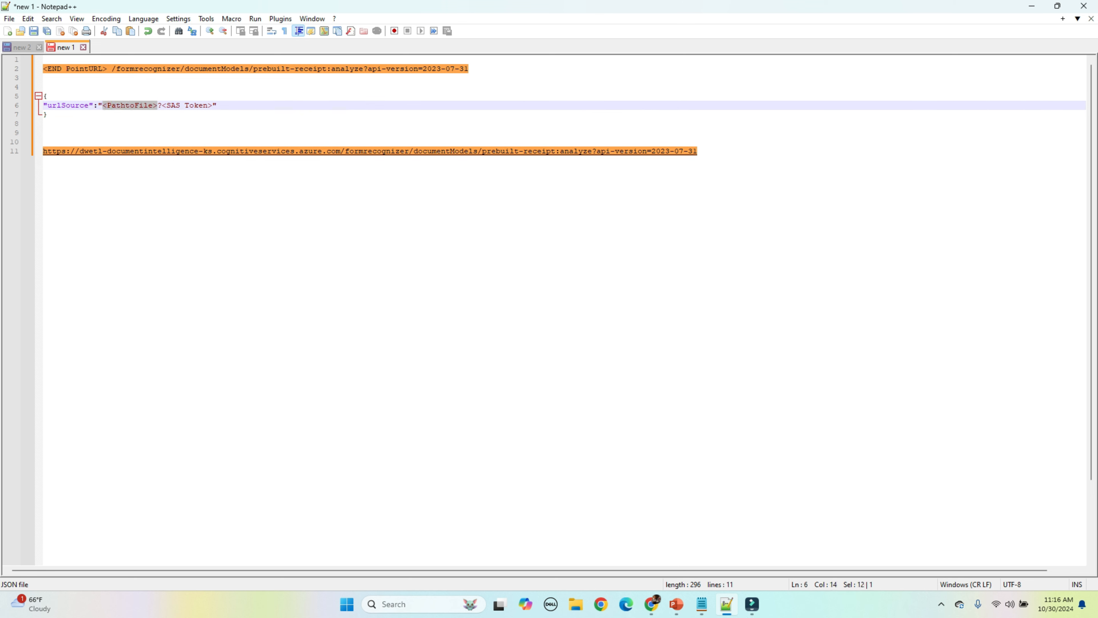
{"action": "key", "text": "ctrl+v"}
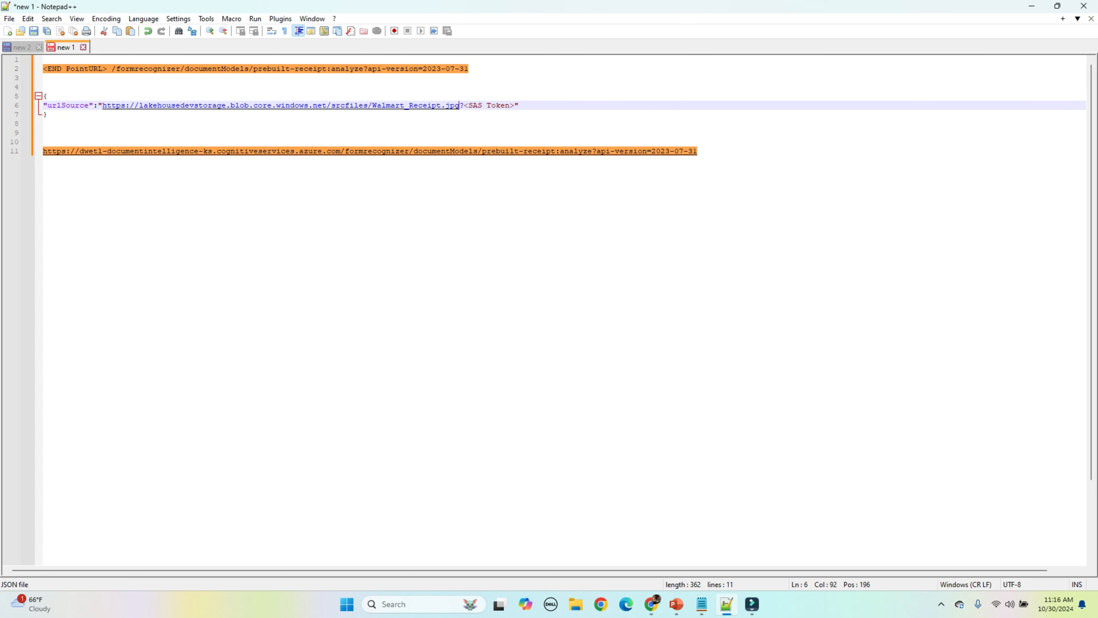
{"action": "left_click", "coordinate": [697, 151]}
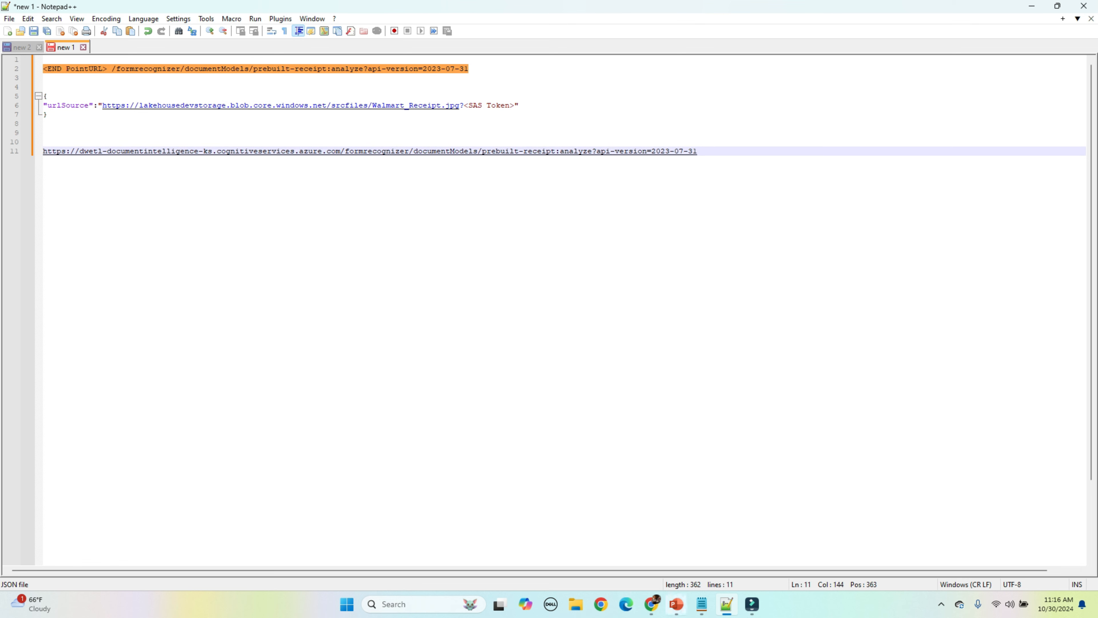
Switch to the Azure portal, generate a read-only SAS for Walmart_Receipt.jpg signed with Key 1, and copy the blob SAS token
{"action": "mouse_move", "coordinate": [652, 604]}
{"action": "left_click", "coordinate": [589, 549]}
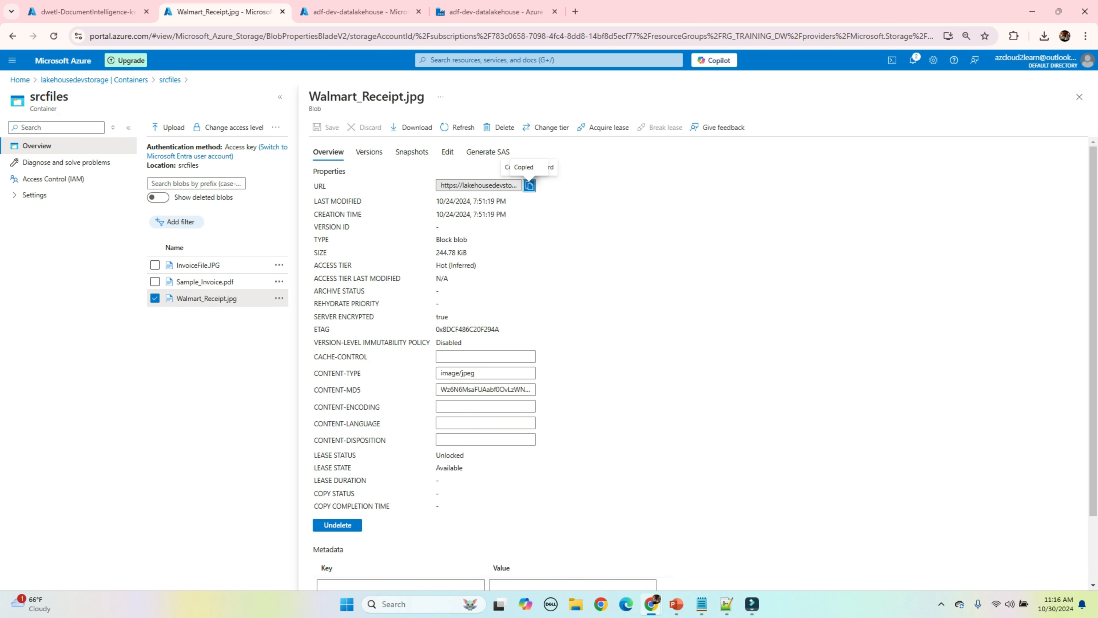
{"action": "left_click", "coordinate": [488, 151]}
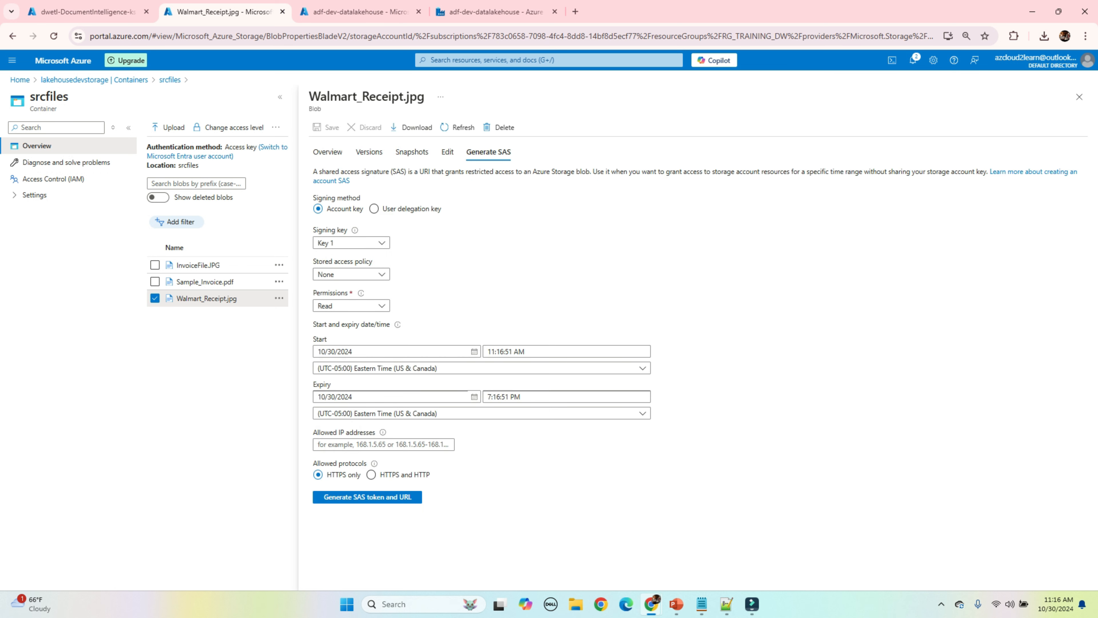
{"action": "left_click", "coordinate": [367, 497]}
{"action": "left_click", "coordinate": [1081, 530]}
In Notepad++, replace the <SAS Token> placeholder in the urlSource line with the copied blob SAS token
{"action": "mouse_move", "coordinate": [727, 604]}
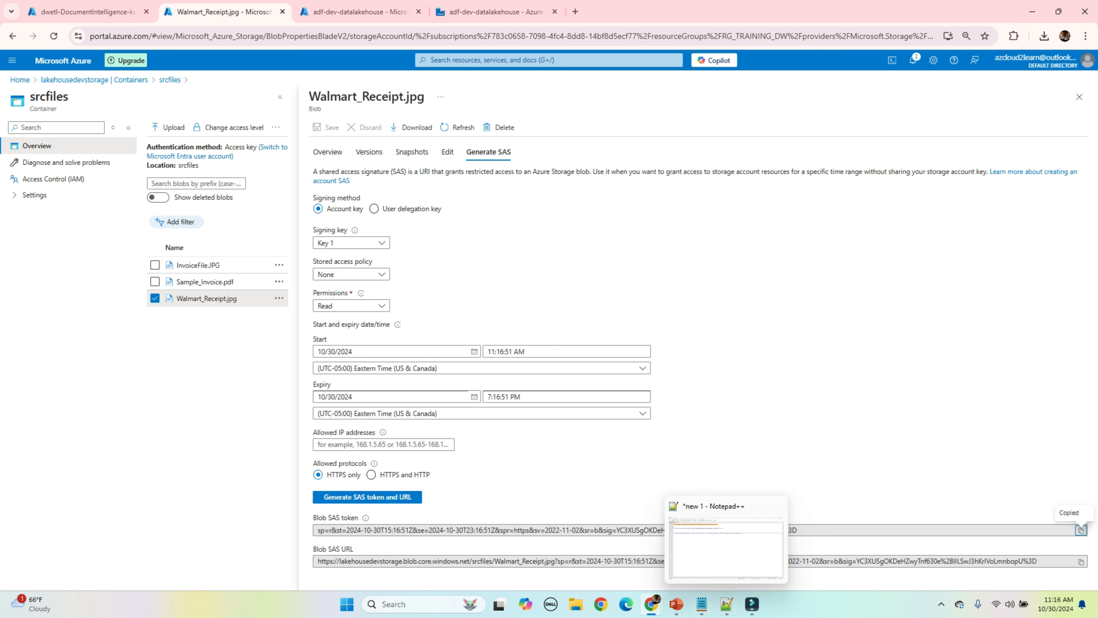
{"action": "left_click", "coordinate": [726, 547]}
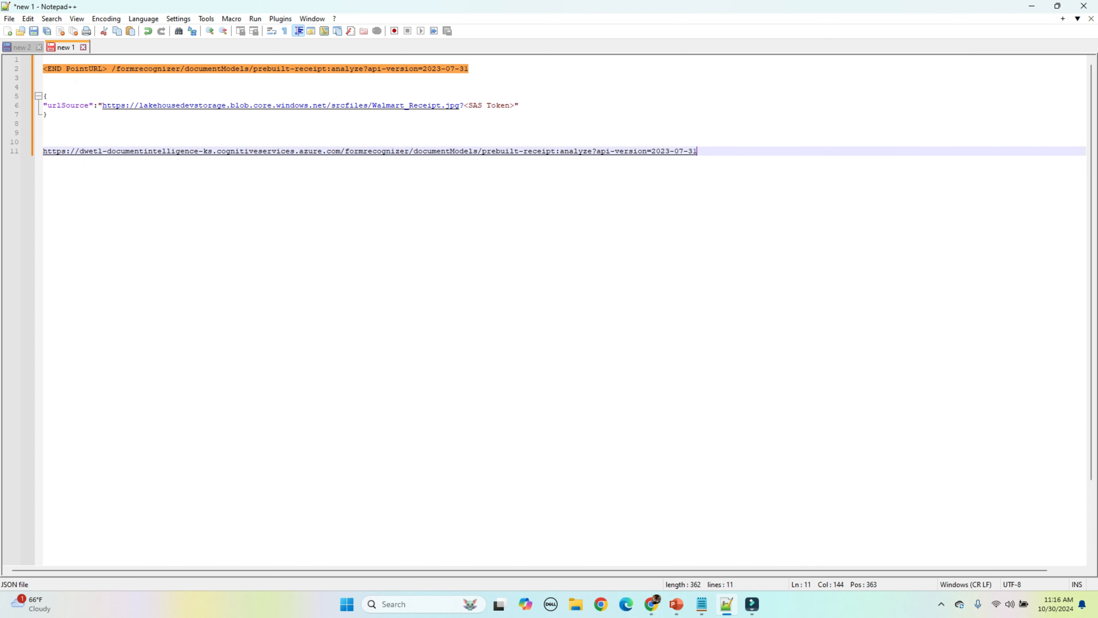
{"action": "left_click_drag", "start_coordinate": [515, 105], "coordinate": [464, 106]}
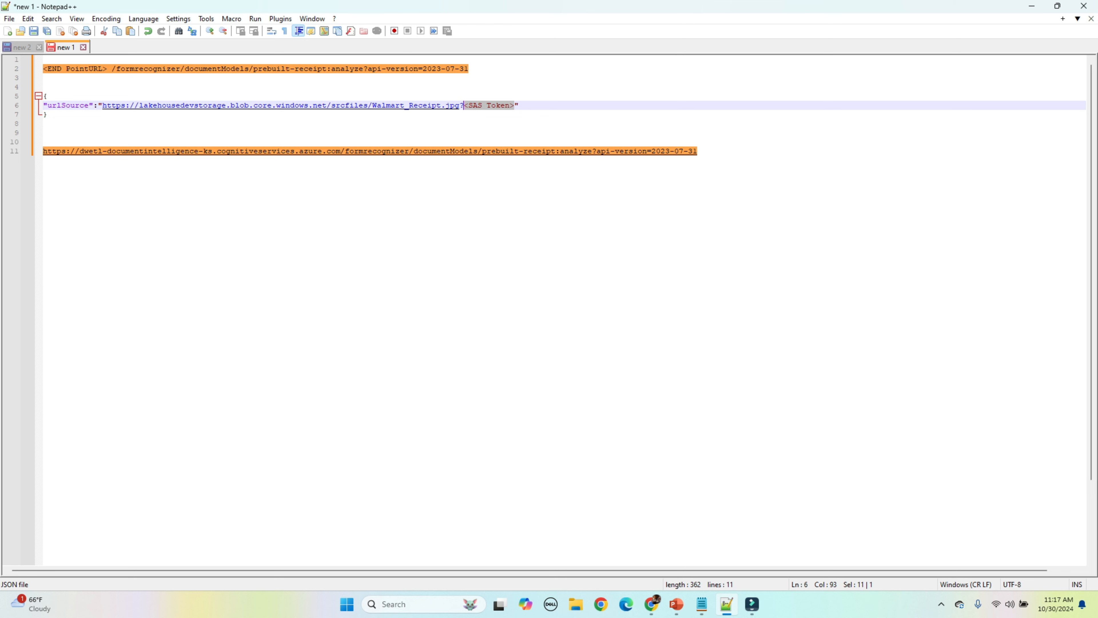
{"action": "key", "text": "ctrl+v"}
Copy the urlSource JSON block, including its SAS token, into the Web activity's Body in Data Factory and enlarge the Body box
{"action": "left_click_drag", "start_coordinate": [48, 114], "coordinate": [43, 96]}
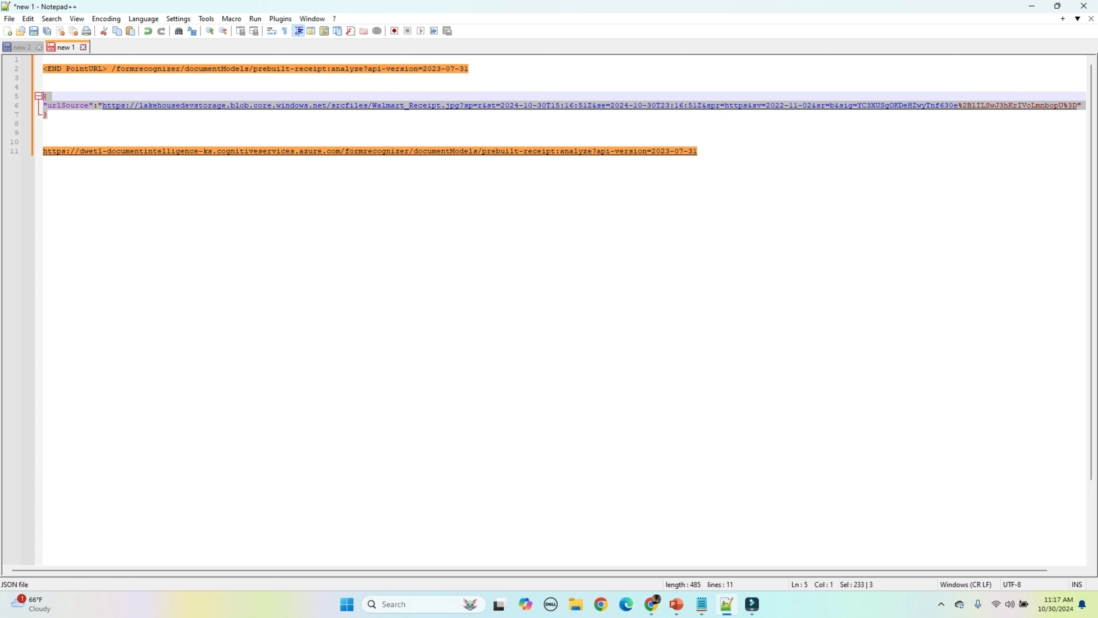
{"action": "left_click", "coordinate": [651, 604]}
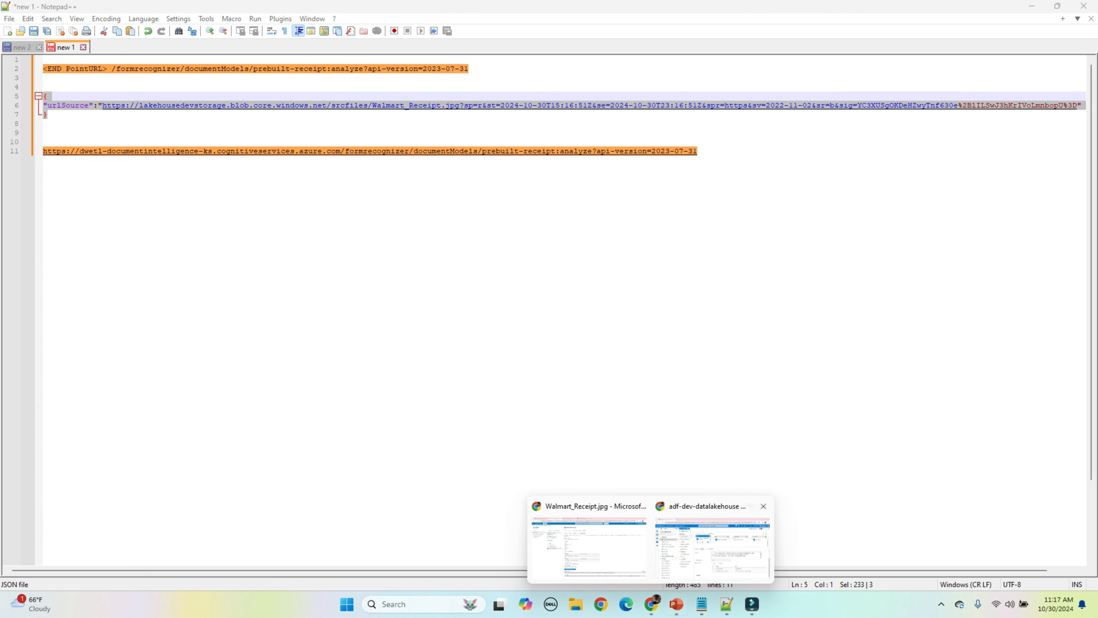
{"action": "left_click", "coordinate": [588, 549]}
{"action": "left_click", "coordinate": [493, 11]}
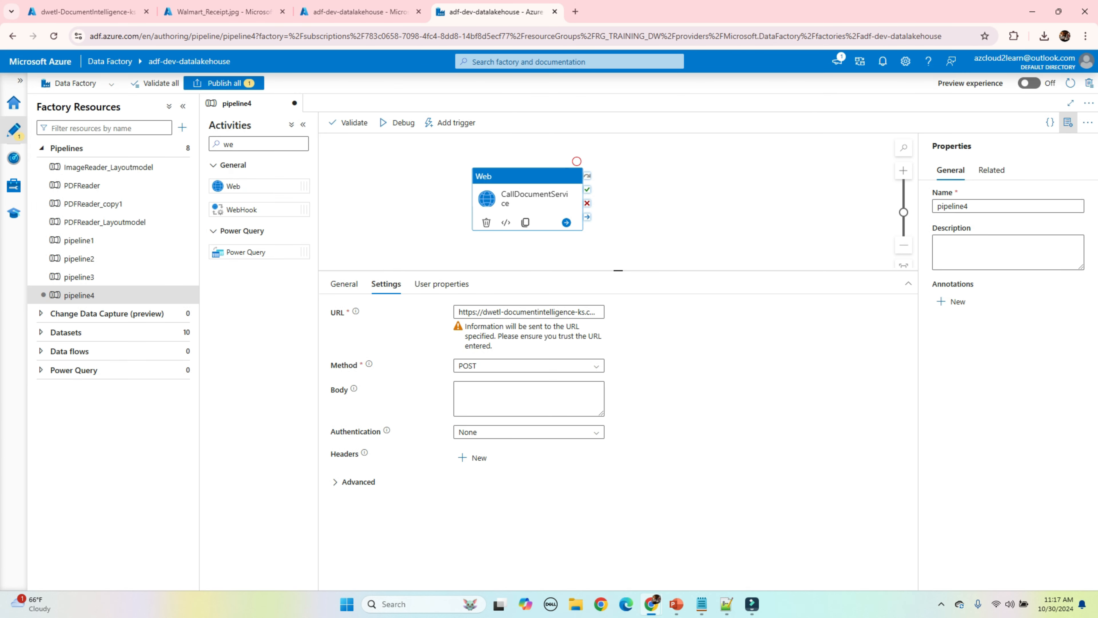
{"action": "left_click", "coordinate": [529, 398]}
{"action": "key", "text": "ctrl+v"}
{"action": "left_click", "coordinate": [683, 403]}
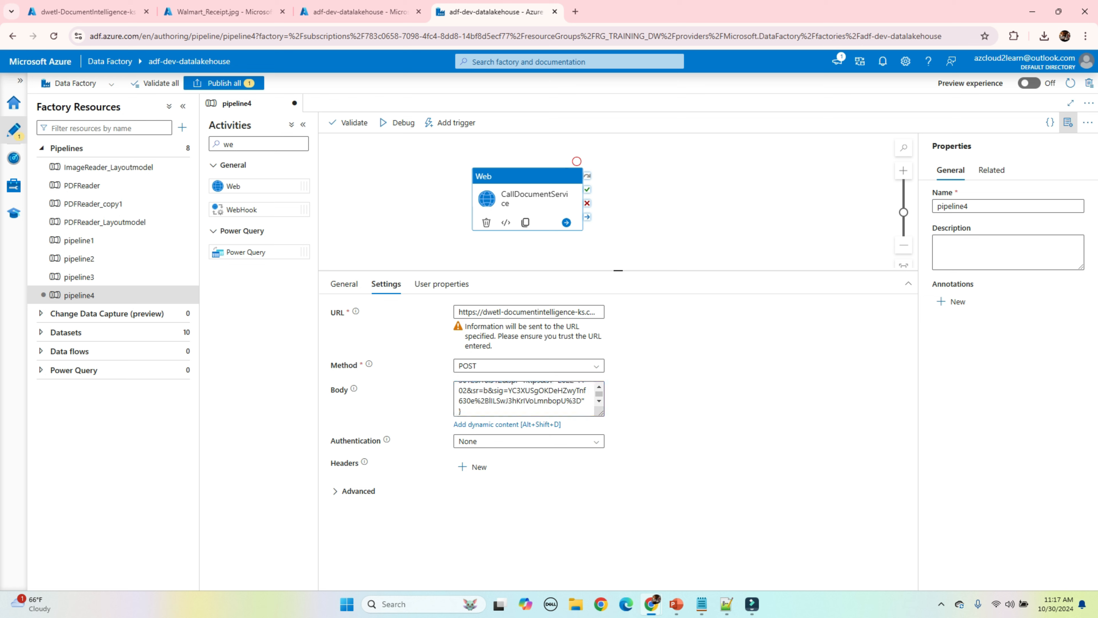
{"action": "left_click_drag", "start_coordinate": [600, 413], "coordinate": [896, 458]}
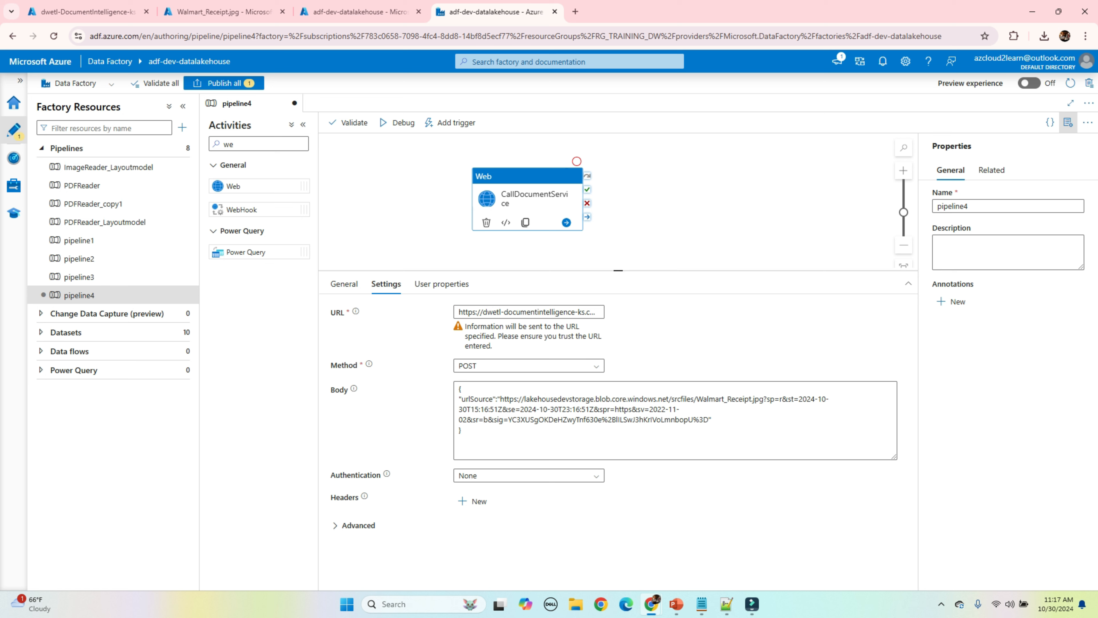
Add a request header to the CallDocumentService activity named Content-Type with the value application/json
{"action": "left_click", "coordinate": [473, 501]}
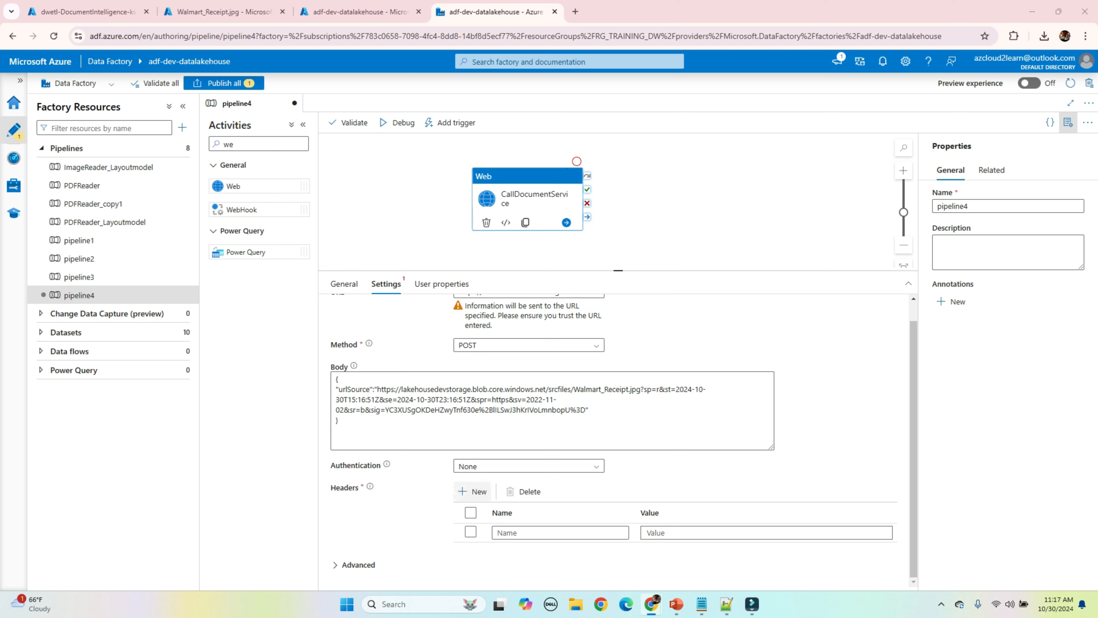
{"action": "left_click", "coordinate": [540, 532]}
{"action": "key", "text": "ctrl+v"}
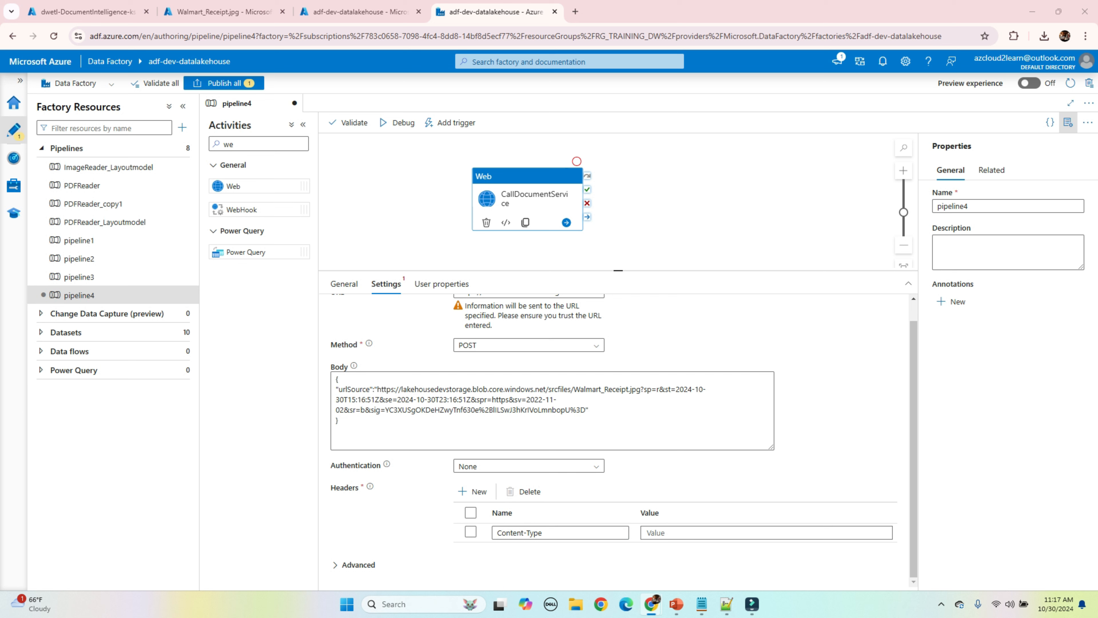
{"action": "left_click", "coordinate": [696, 532]}
{"action": "key", "text": "ctrl+v"}
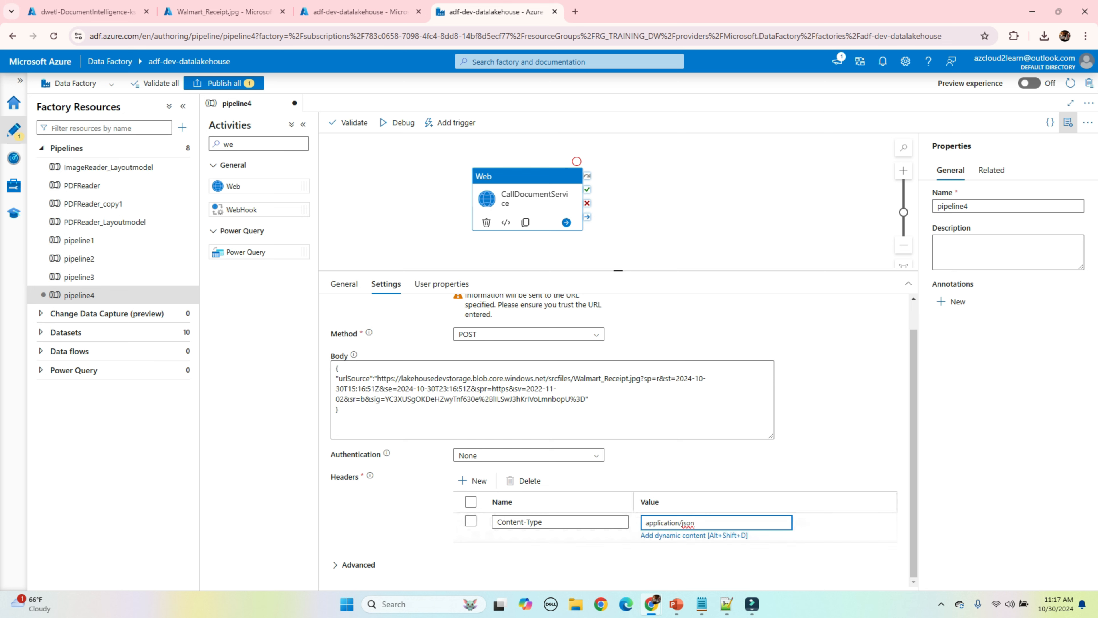
Add a second request header and name it Ocp-Apim-Subscription-Key
{"action": "left_click", "coordinate": [472, 480]}
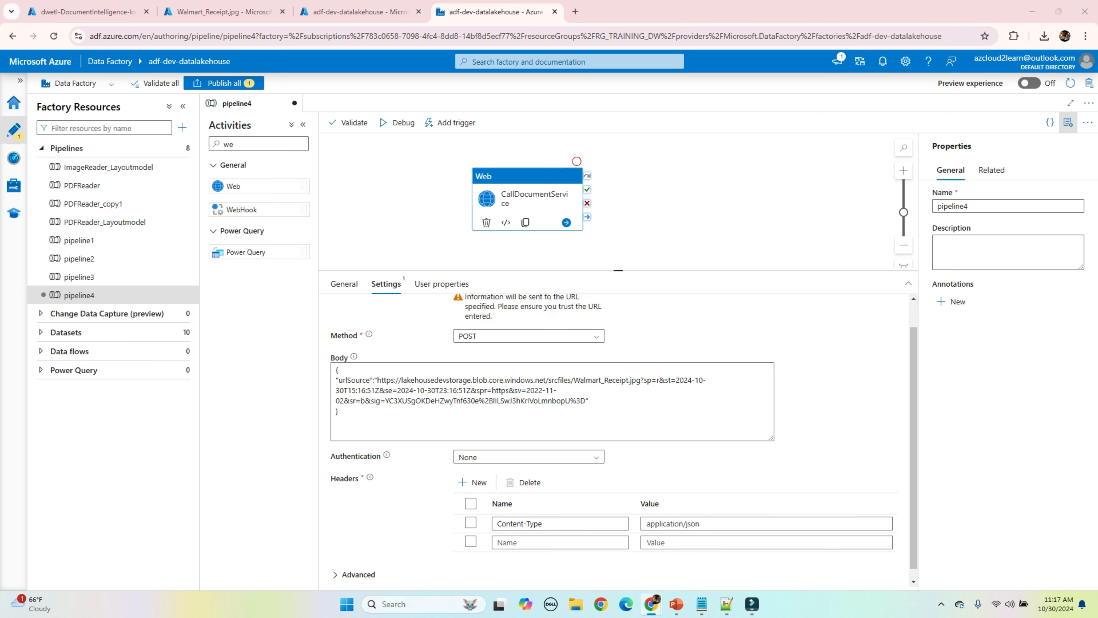
{"action": "left_click", "coordinate": [544, 542]}
{"action": "key", "text": "ctrl+v"}
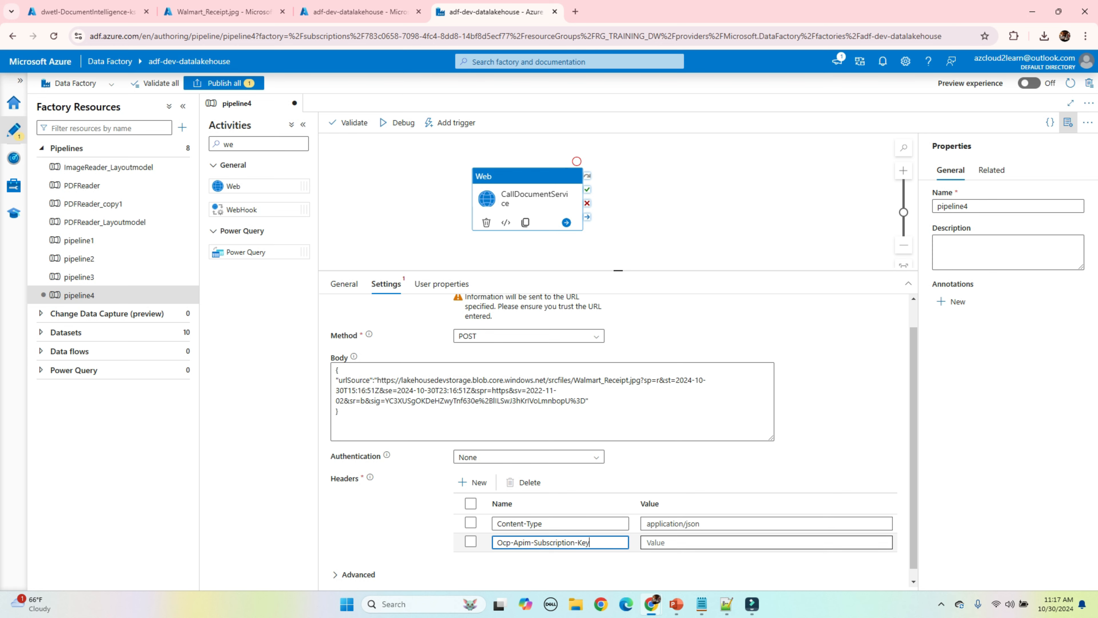
In the Azure portal, reveal the access keys of the dwetl-DocumentIntelligence-ks resource and copy KEY 1
{"action": "left_click", "coordinate": [87, 12]}
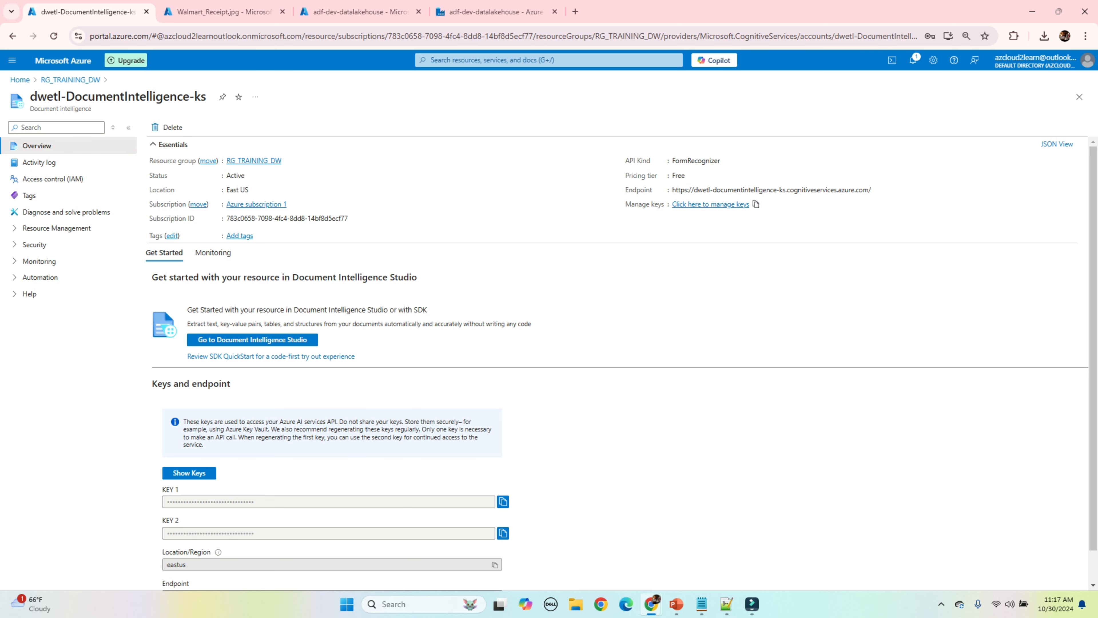
{"action": "left_click", "coordinate": [710, 204]}
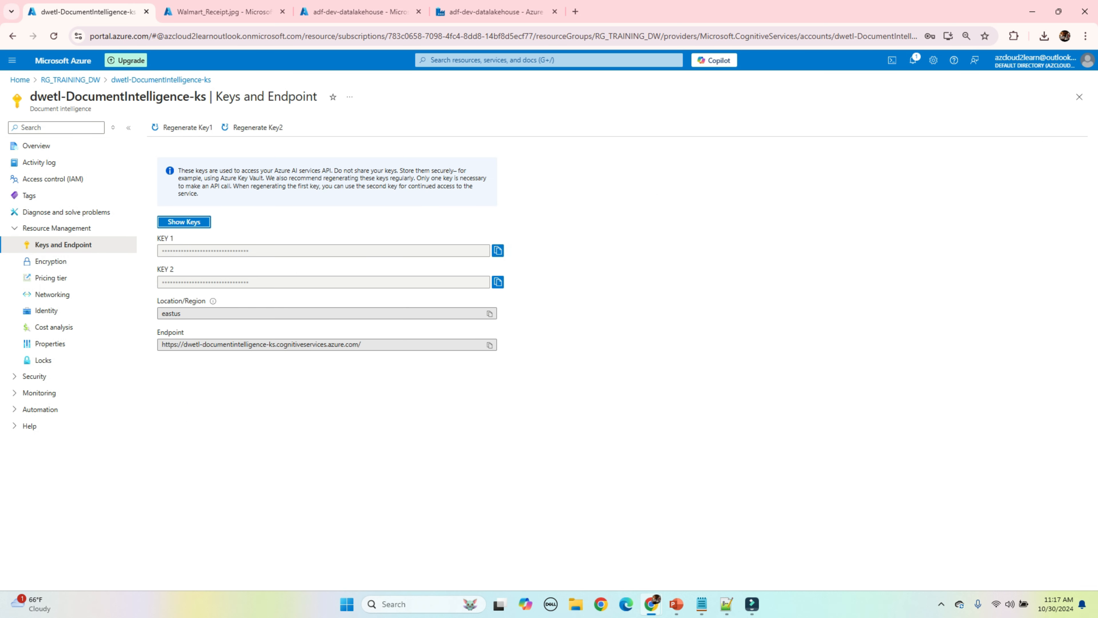
{"action": "left_click", "coordinate": [184, 221]}
{"action": "left_click", "coordinate": [498, 249]}
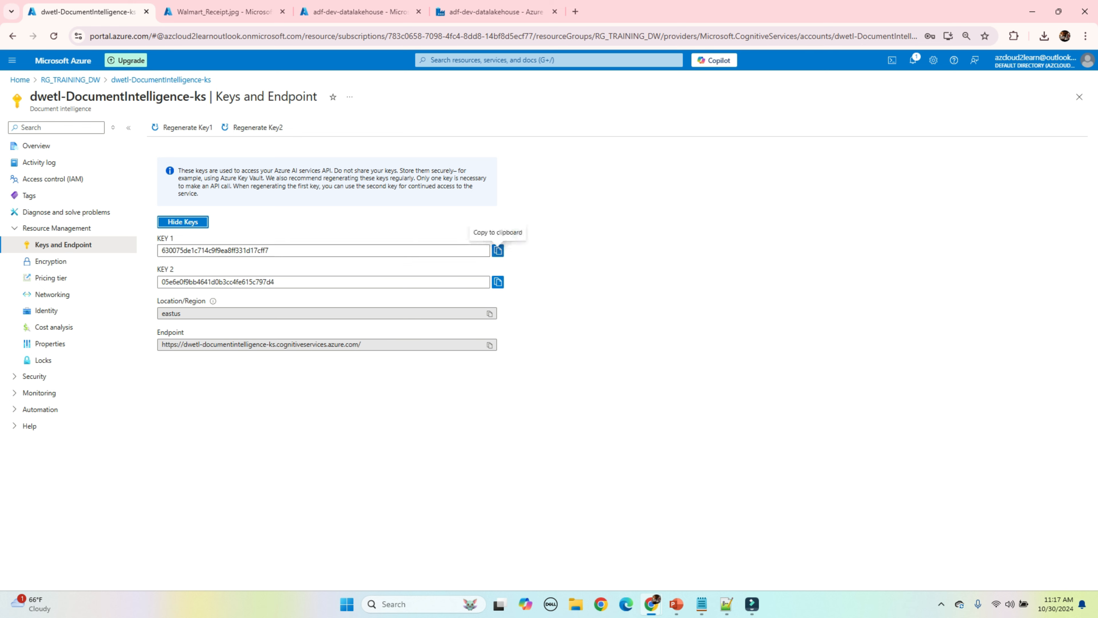
Back in Data Factory, paste the copied API key as the value of the Ocp-Apim-Subscription-Key header
{"action": "left_click", "coordinate": [493, 12]}
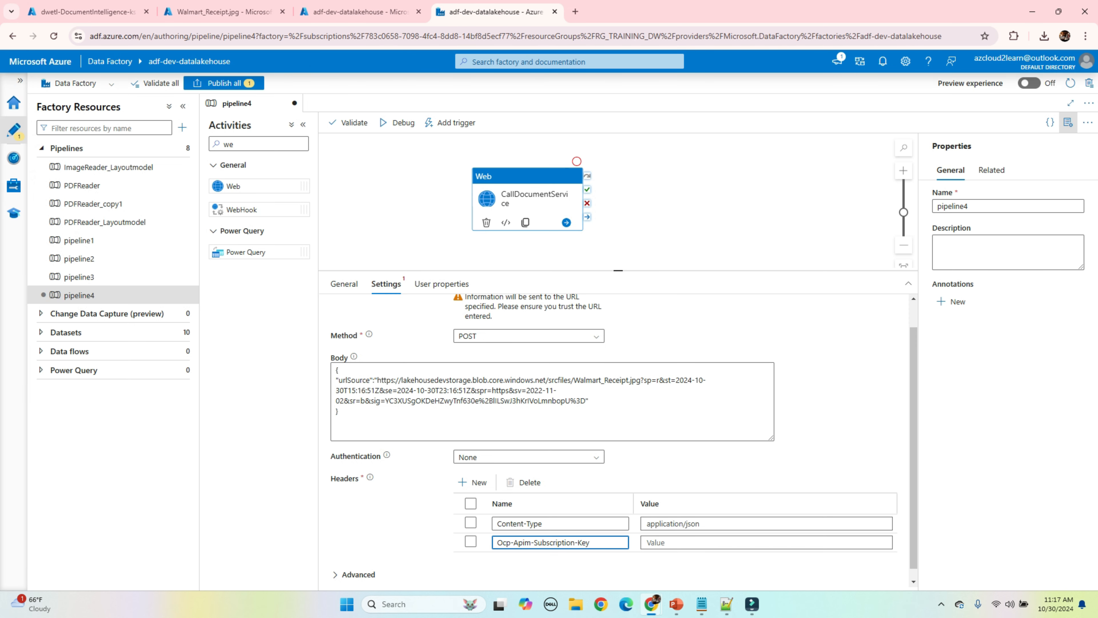
{"action": "left_click", "coordinate": [716, 543]}
{"action": "key", "text": "ctrl+v"}
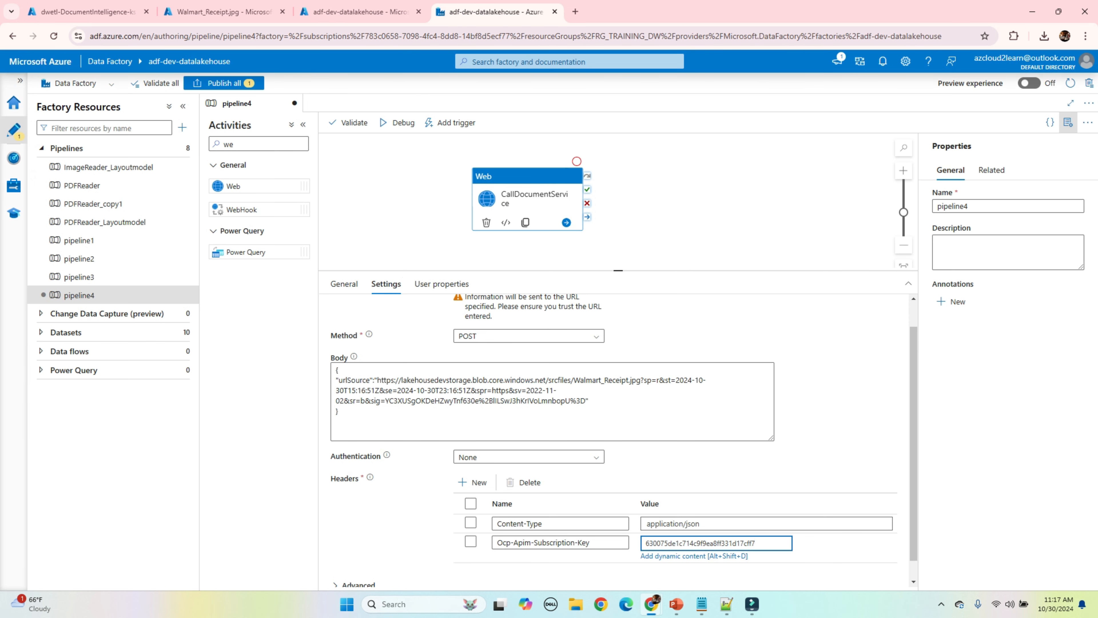
{"action": "key", "text": "Tab"}
{"action": "scroll", "coordinate": [618, 436], "scroll_direction": "up", "scroll_amount": 2}
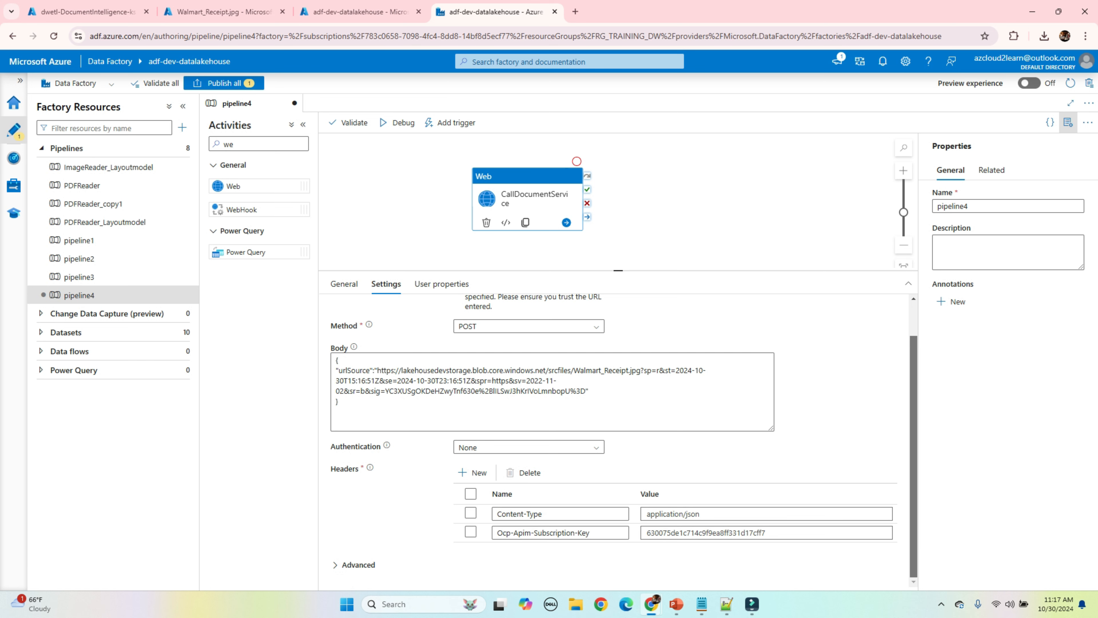
Run pipeline4 in debug mode and inspect the Operation-Location URL in the output of CallDocumentService
{"action": "left_click", "coordinate": [397, 122]}
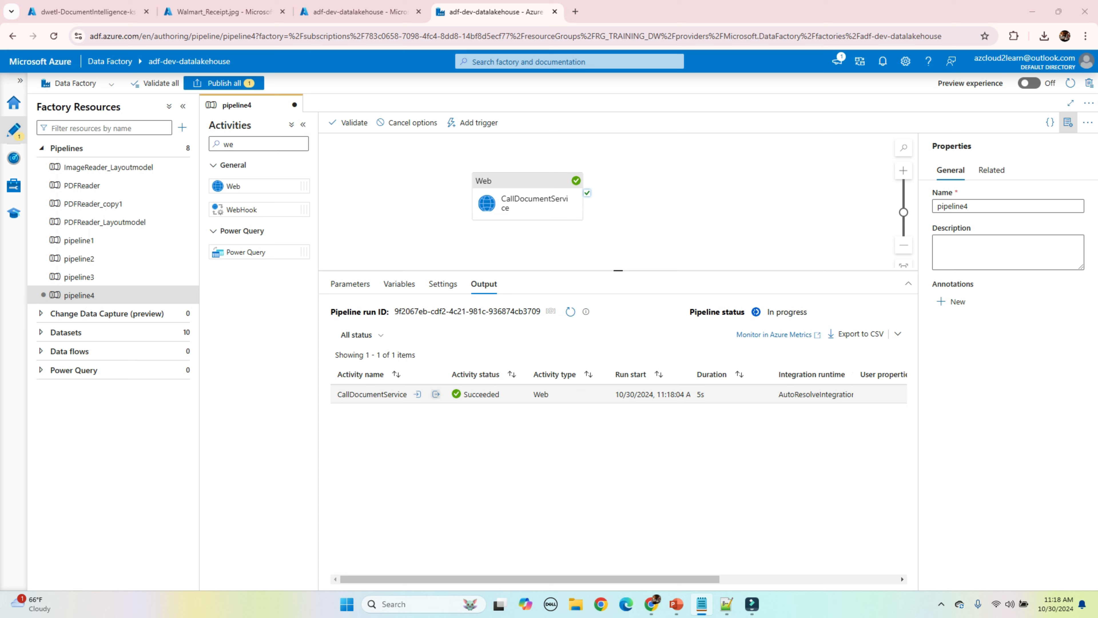
{"action": "left_click", "coordinate": [435, 394]}
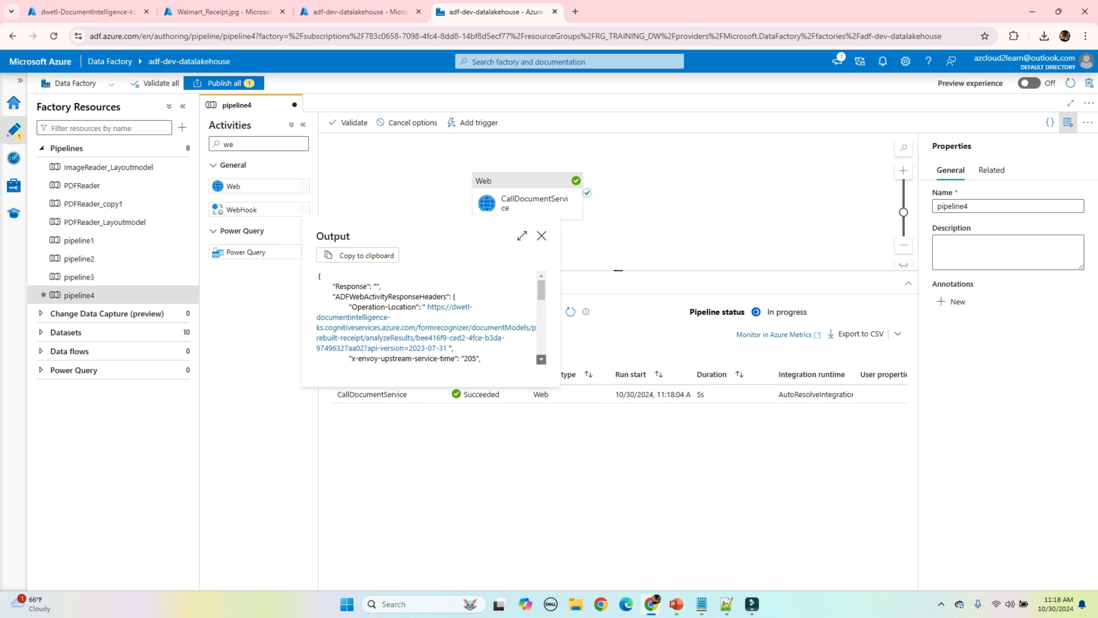
{"action": "scroll", "coordinate": [425, 318], "scroll_direction": "down", "scroll_amount": 1}
{"action": "scroll", "coordinate": [426, 318], "scroll_direction": "up", "scroll_amount": 1}
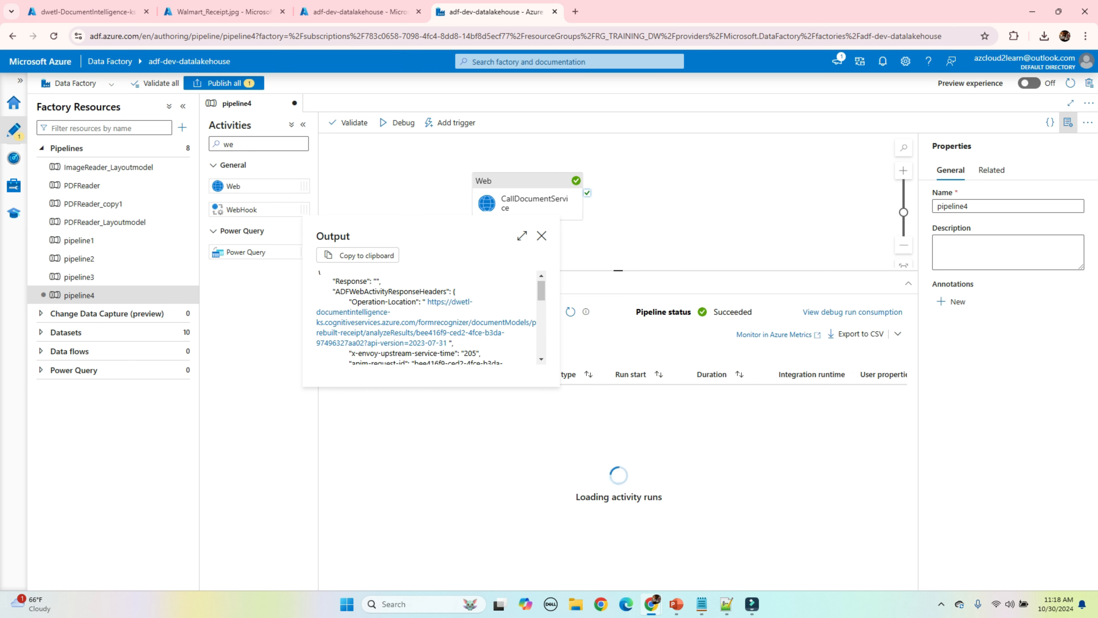
{"action": "left_click_drag", "start_coordinate": [351, 302], "coordinate": [449, 342]}
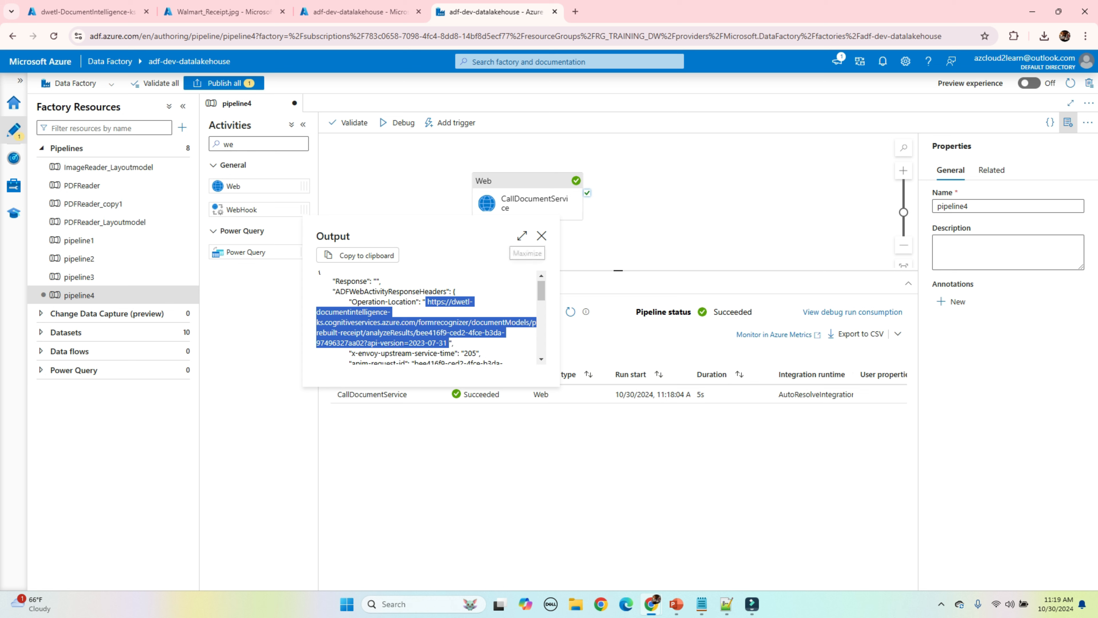
{"action": "left_click", "coordinate": [541, 235]}
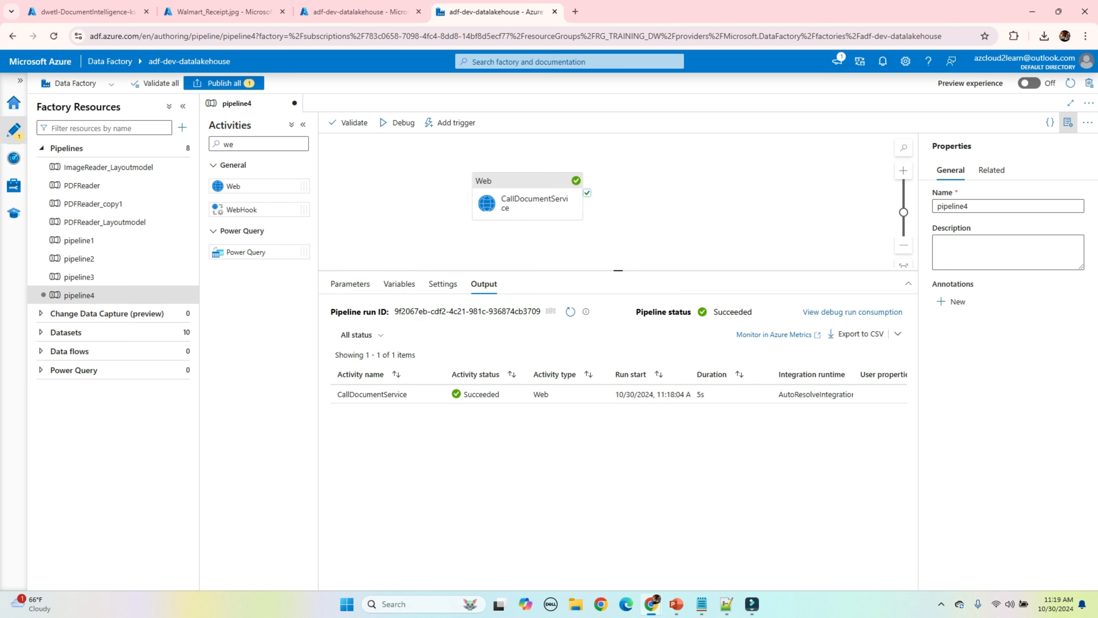
Add a second Web activity to the pipeline and connect it to the success output of CallDocumentService
{"action": "left_click_drag", "start_coordinate": [229, 186], "coordinate": [682, 195]}
{"action": "left_click_drag", "start_coordinate": [527, 204], "coordinate": [648, 193]}
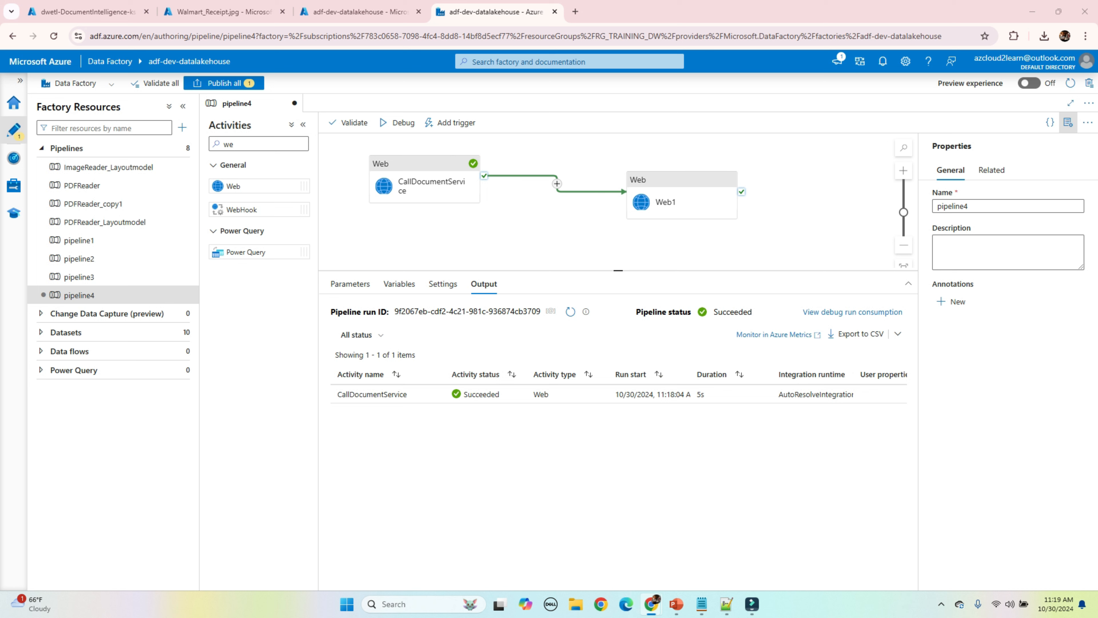
Rename the Web1 activity to GetAnalysisResults in its general properties
{"action": "left_click", "coordinate": [681, 199]}
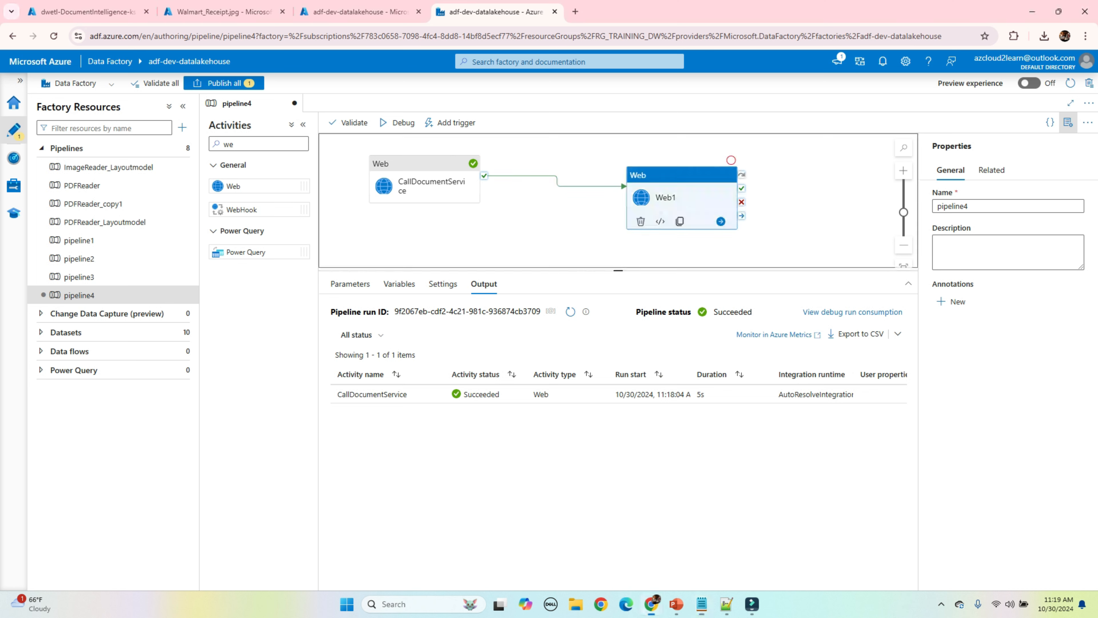
{"action": "left_click", "coordinate": [386, 284]}
{"action": "left_click", "coordinate": [343, 283]}
{"action": "double_click", "coordinate": [468, 312]}
{"action": "key", "text": "ctrl+v"}
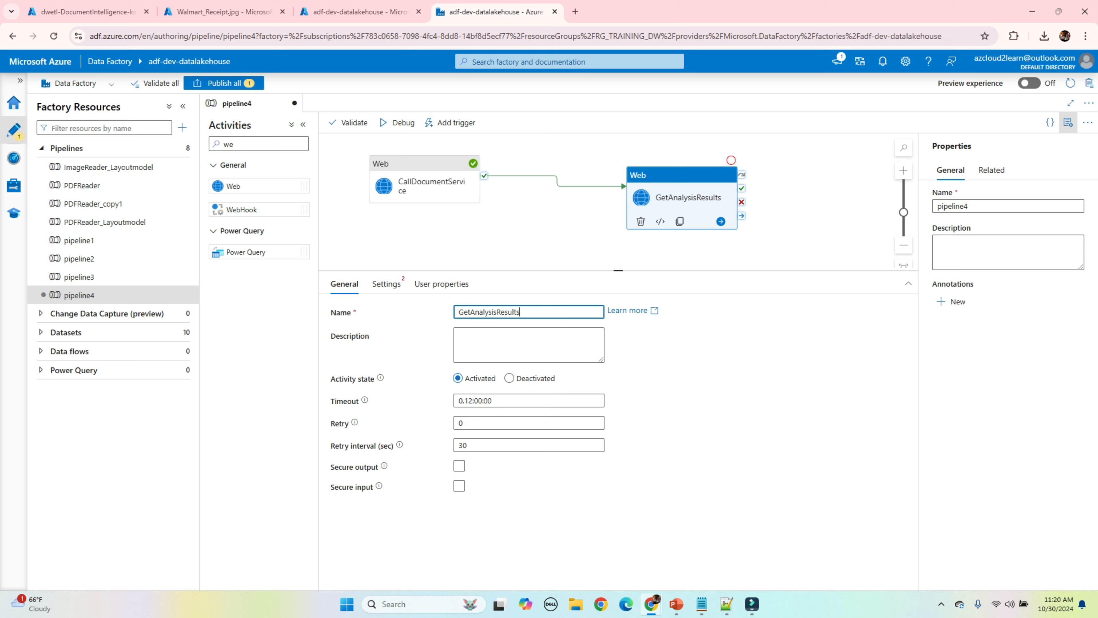
{"action": "left_click", "coordinate": [682, 198]}
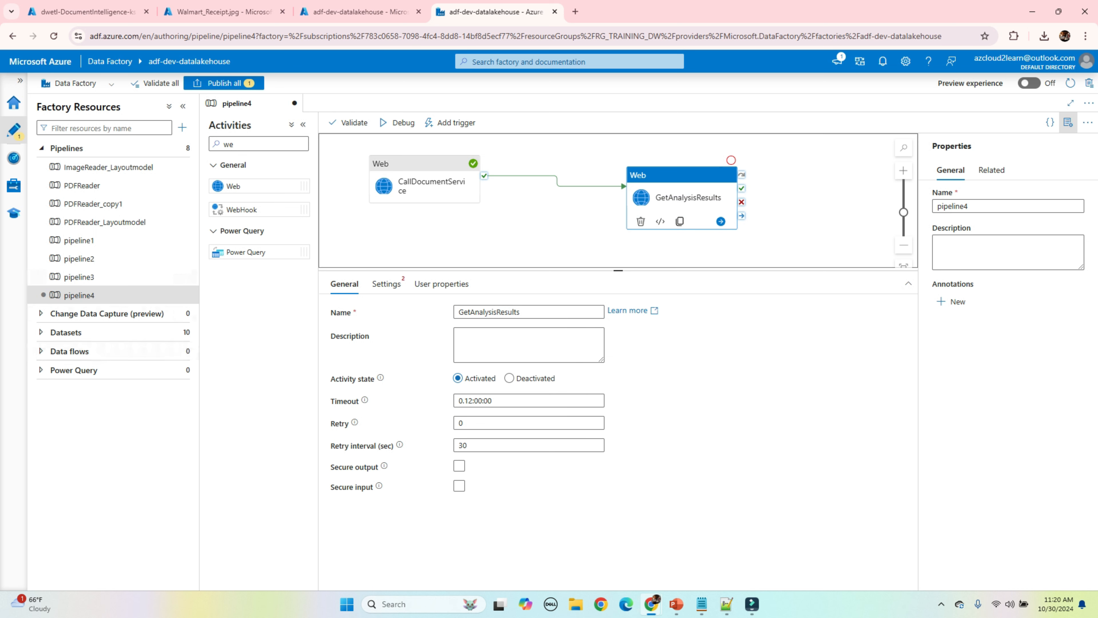
{"action": "left_click", "coordinate": [731, 160]}
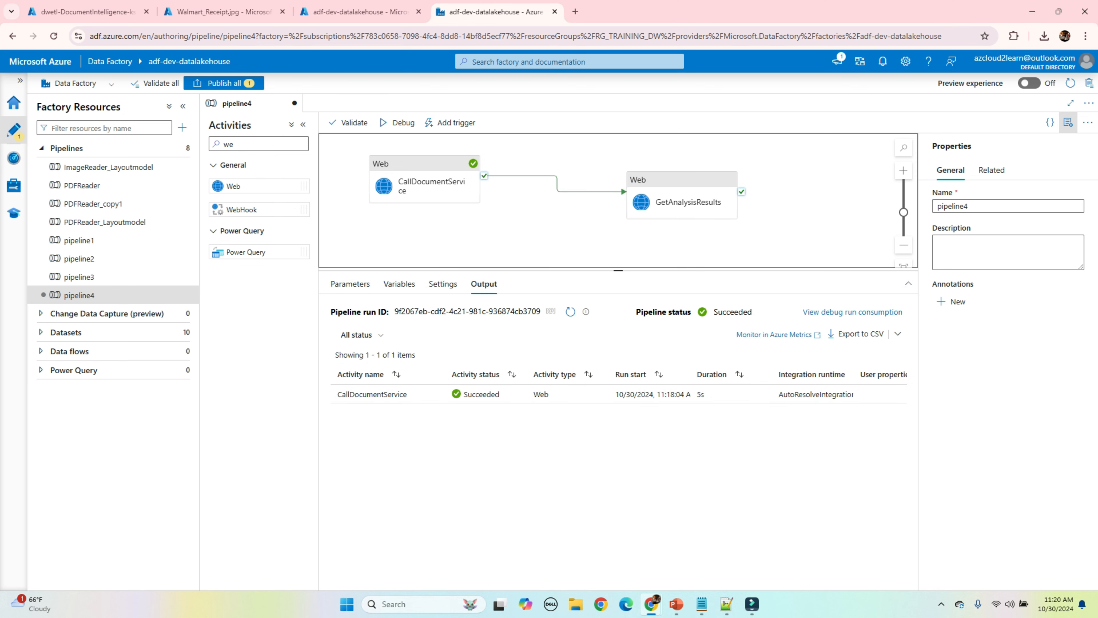
Copy the output JSON of the CallDocumentService run into the empty new 2 document in Notepad++
{"action": "left_click", "coordinate": [435, 394]}
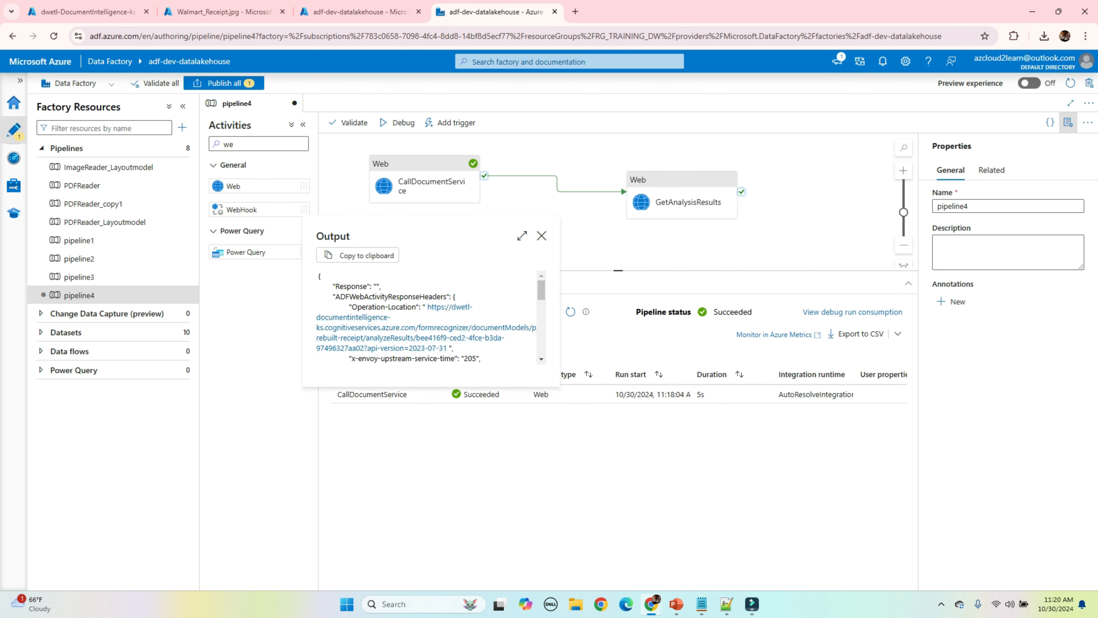
{"action": "left_click", "coordinate": [726, 604]}
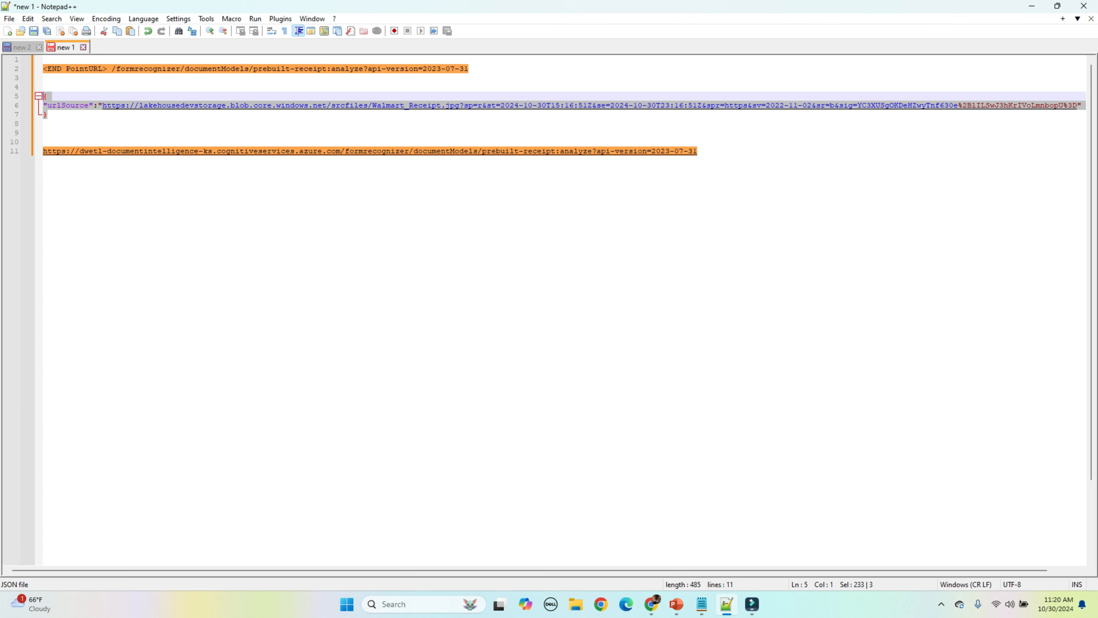
{"action": "left_click", "coordinate": [22, 47]}
{"action": "key", "text": "ctrl+v"}
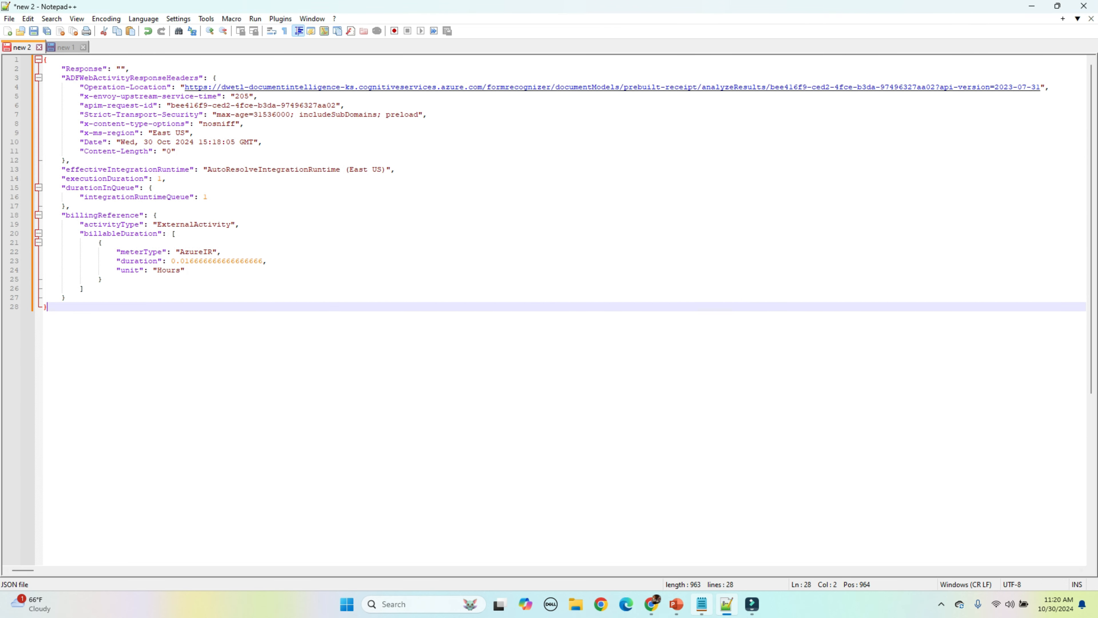
{"action": "left_click", "coordinate": [652, 603]}
{"action": "left_click", "coordinate": [651, 604]}
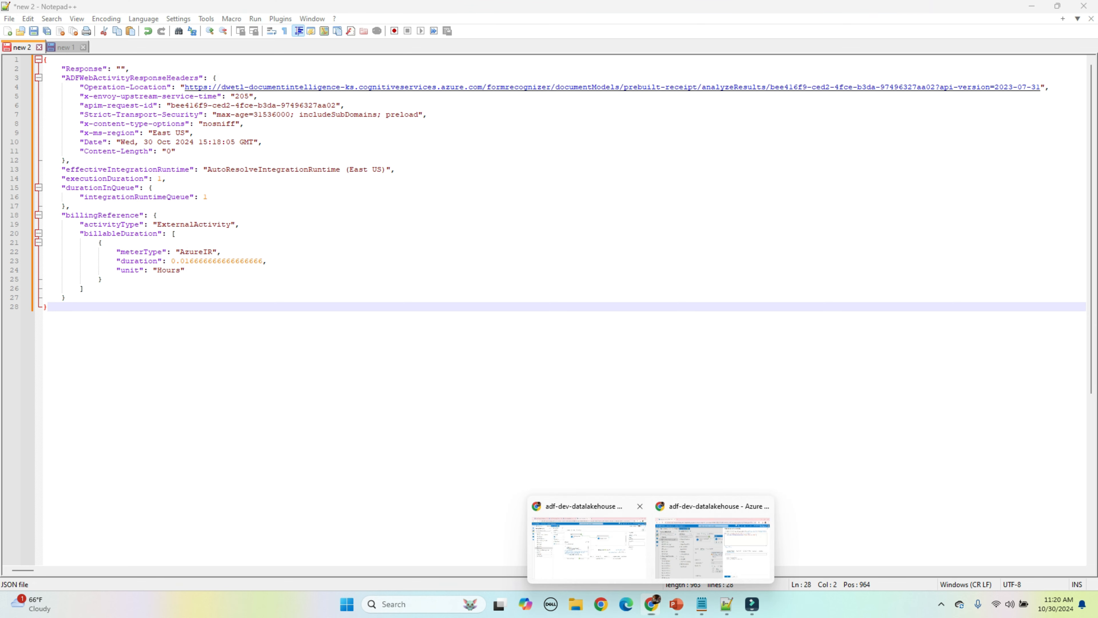
{"action": "left_click", "coordinate": [593, 543]}
{"action": "left_click", "coordinate": [541, 236]}
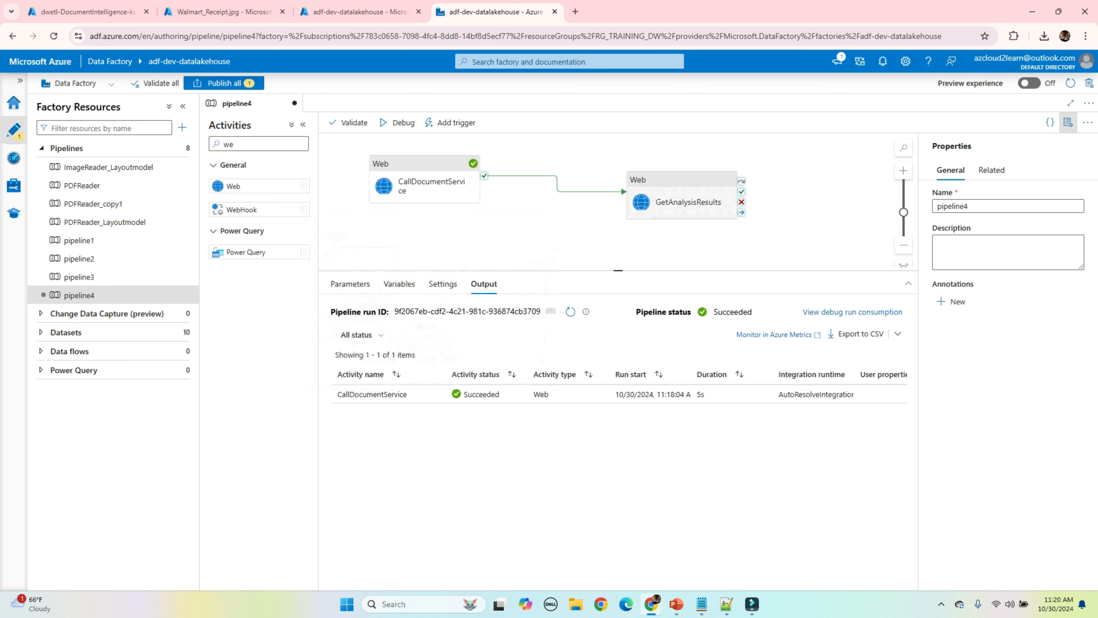
{"action": "left_click", "coordinate": [722, 177]}
{"action": "left_click", "coordinate": [386, 283]}
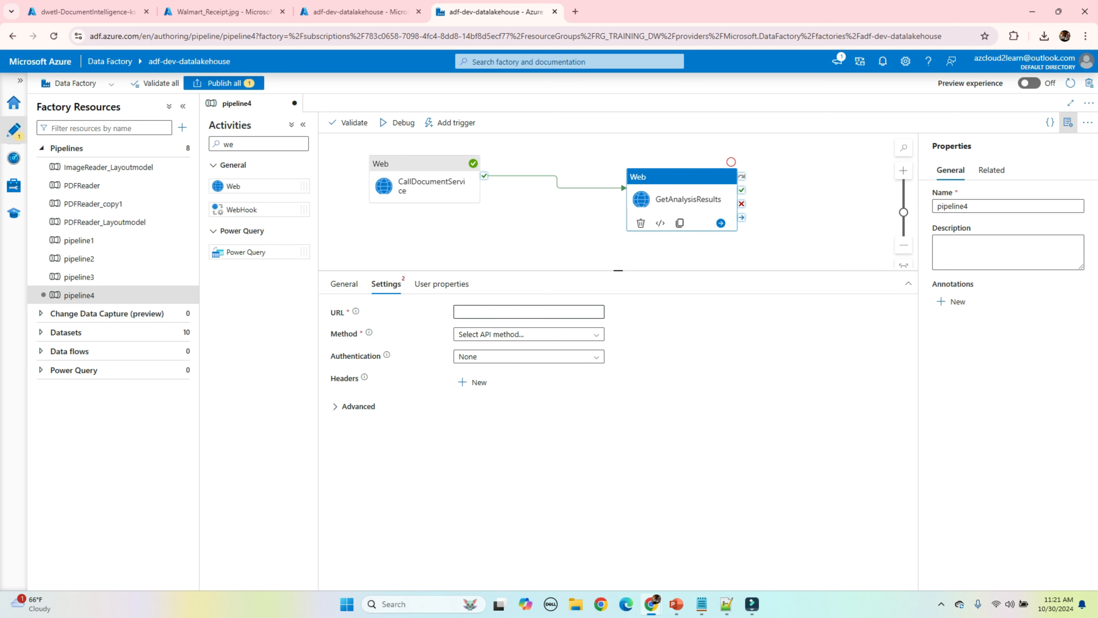
{"action": "left_click", "coordinate": [529, 312]}
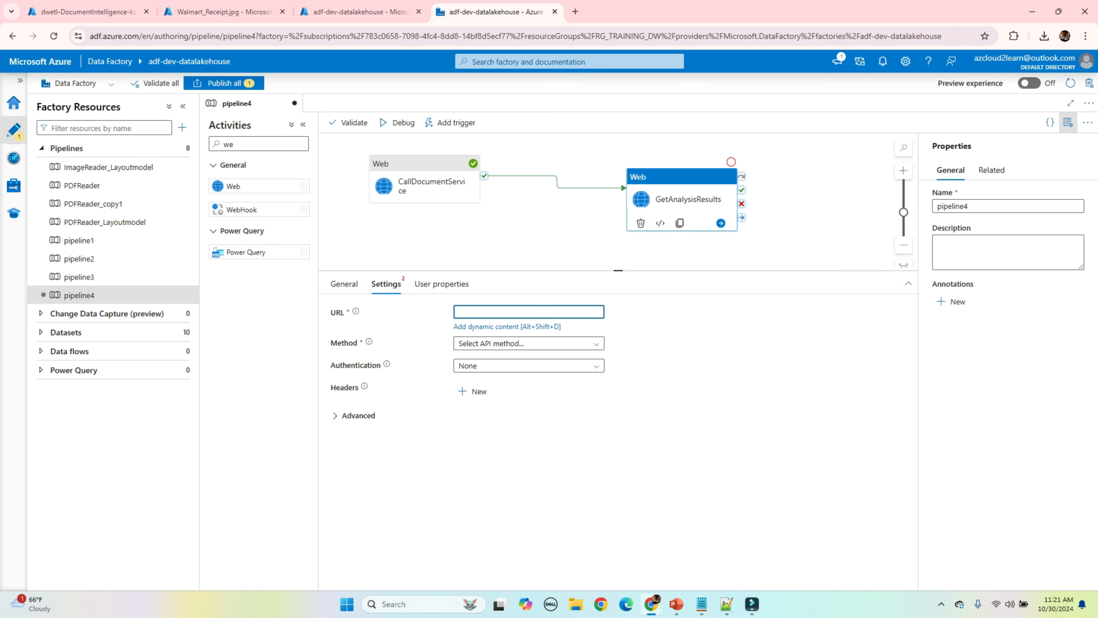
{"action": "key", "text": "alt+shift+d"}
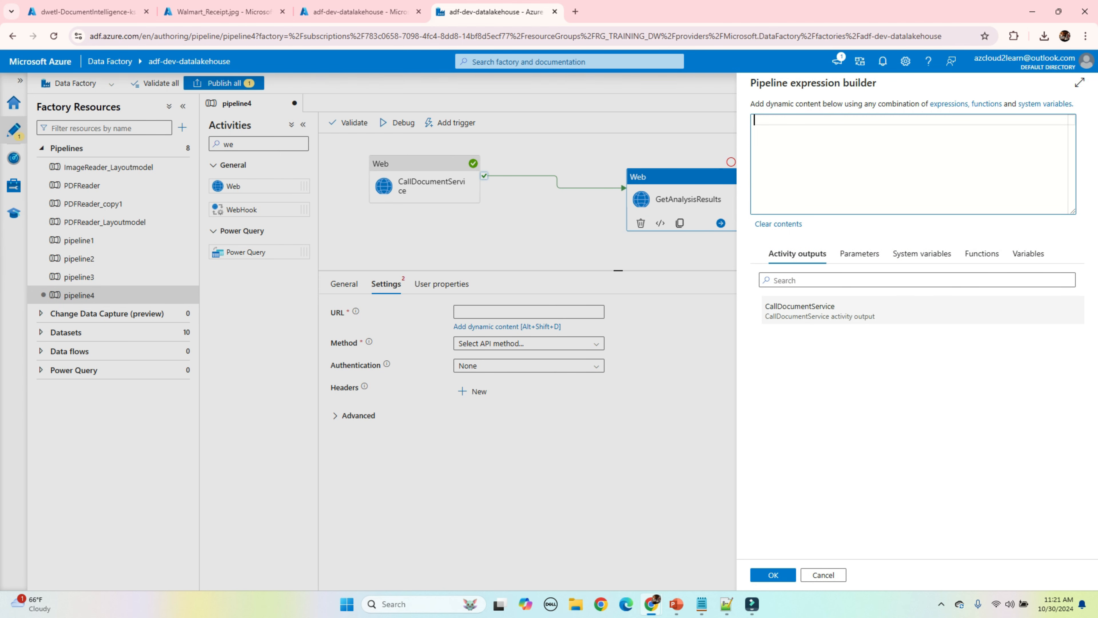
{"action": "left_click", "coordinate": [800, 310]}
{"action": "type", "text": ".output."}
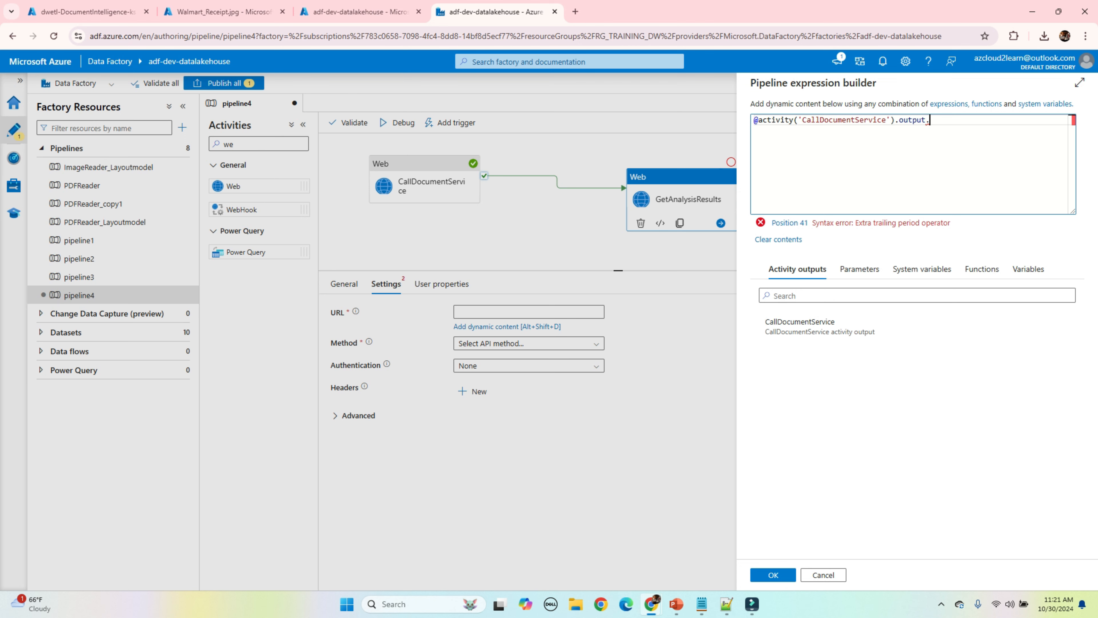
Copy ADFWebActivityResponseHeaders from the JSON in Notepad++ and append it to the URL expression in Data Factory
{"action": "left_click", "coordinate": [726, 604]}
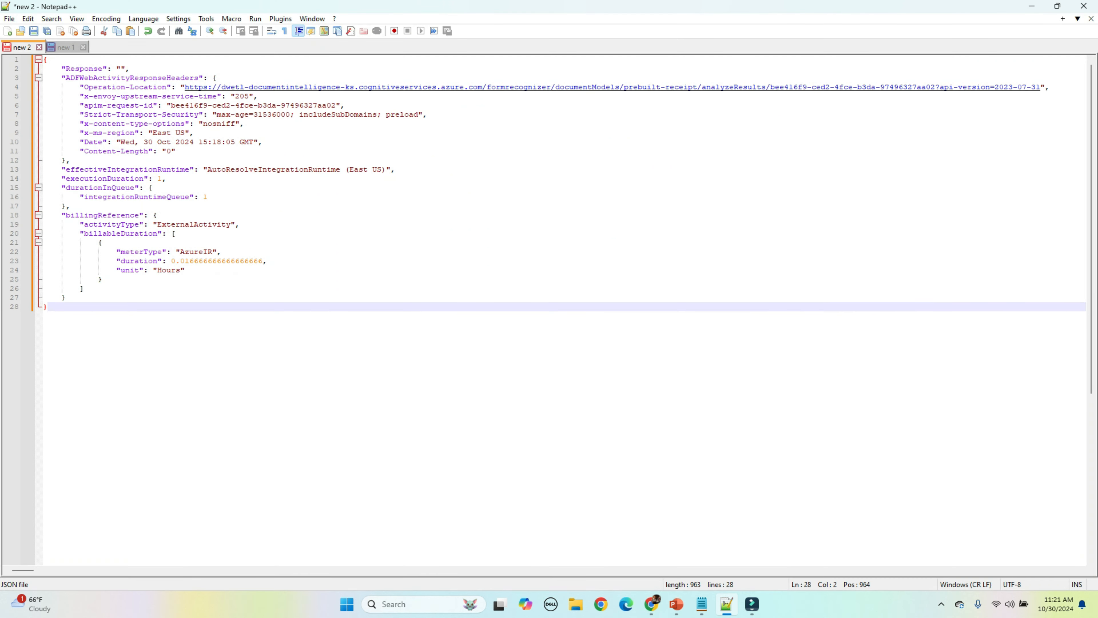
{"action": "left_click_drag", "start_coordinate": [65, 78], "coordinate": [199, 77]}
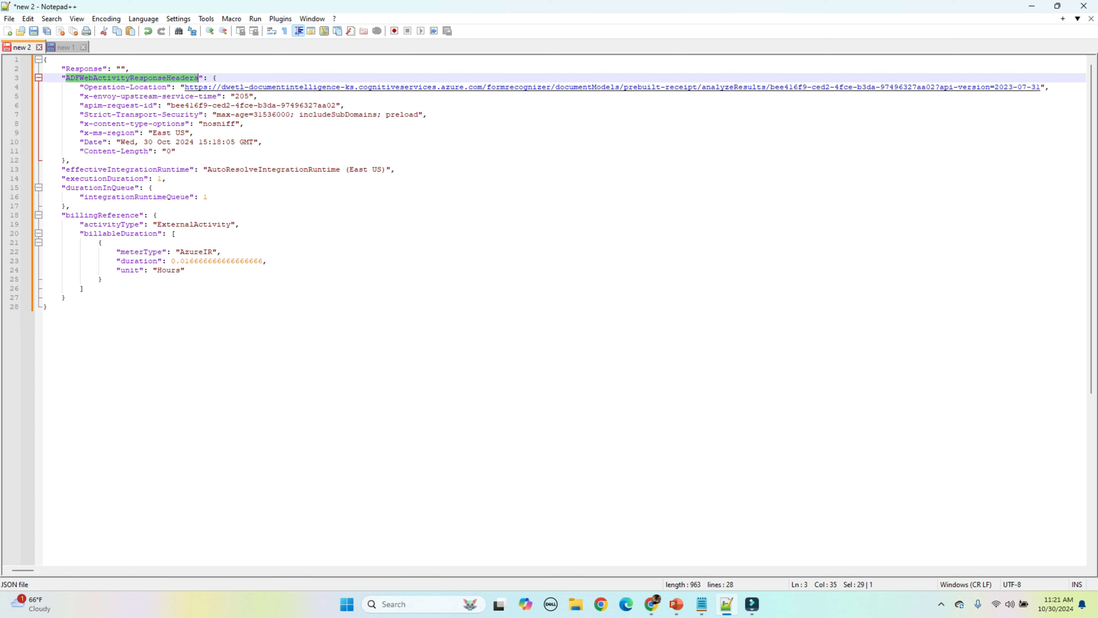
{"action": "key", "text": "ctrl+c"}
{"action": "key", "text": "alt+Tab"}
{"action": "key", "text": "ctrl+v"}
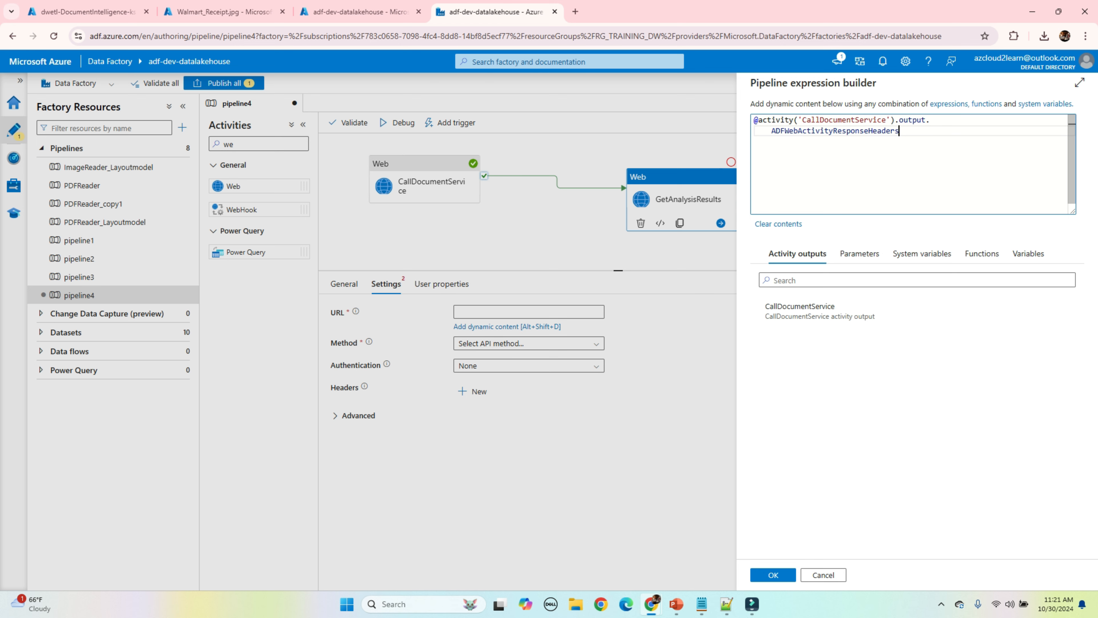
Complete the URL expression with ['Operation-Location'], copying the property name from the Notepad++ JSON, and apply it
{"action": "type", "text": "["}
{"action": "key", "text": "alt+Tab"}
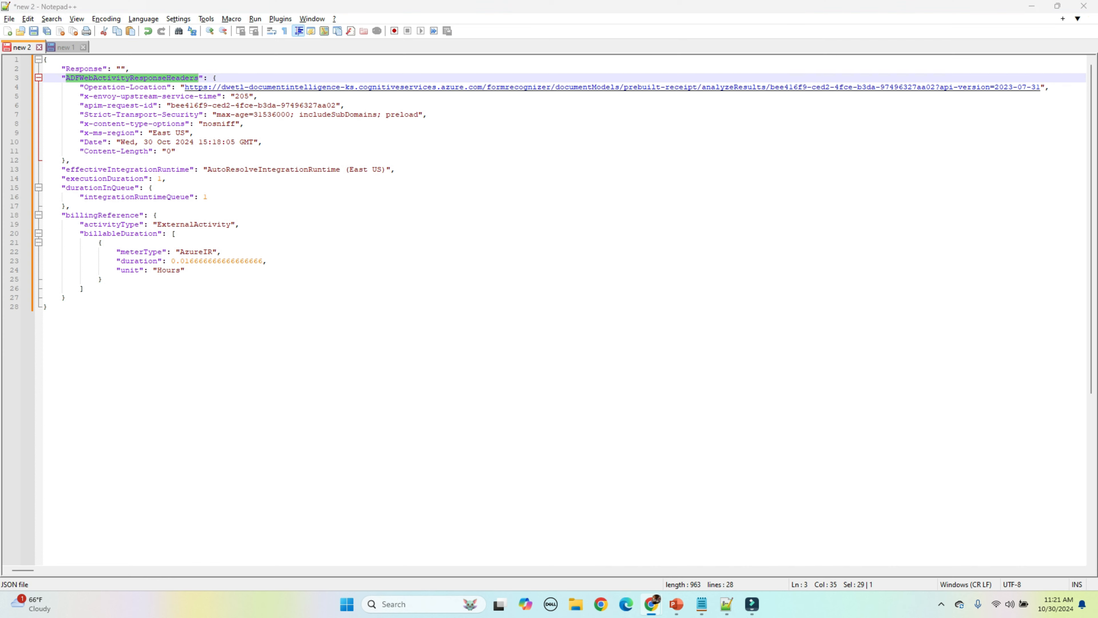
{"action": "left_click_drag", "start_coordinate": [167, 88], "coordinate": [84, 88]}
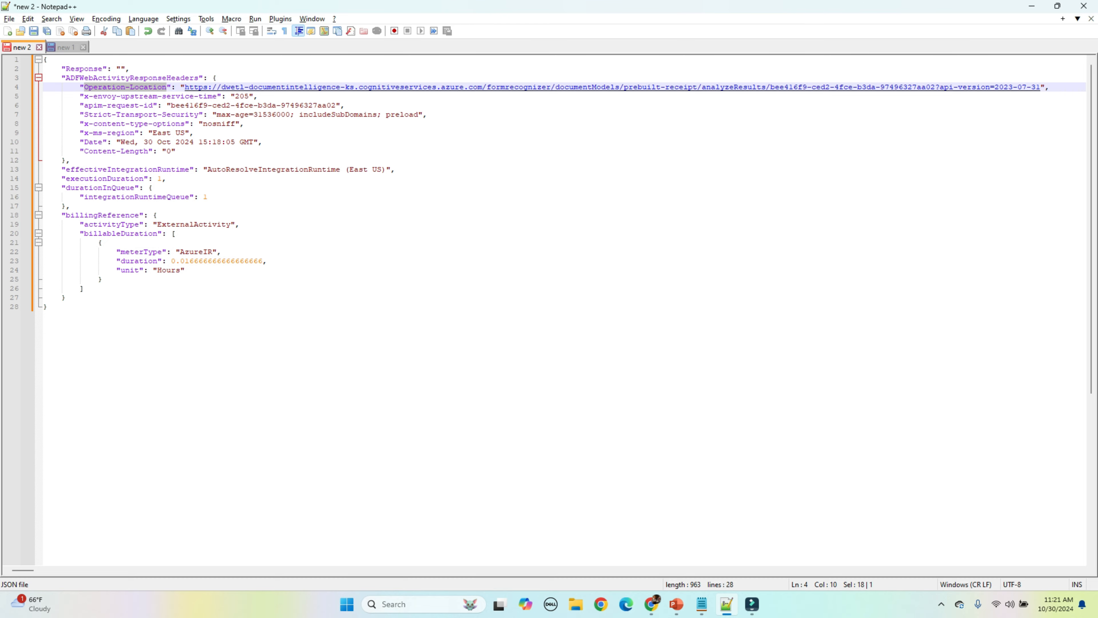
{"action": "key", "text": "alt+Tab"}
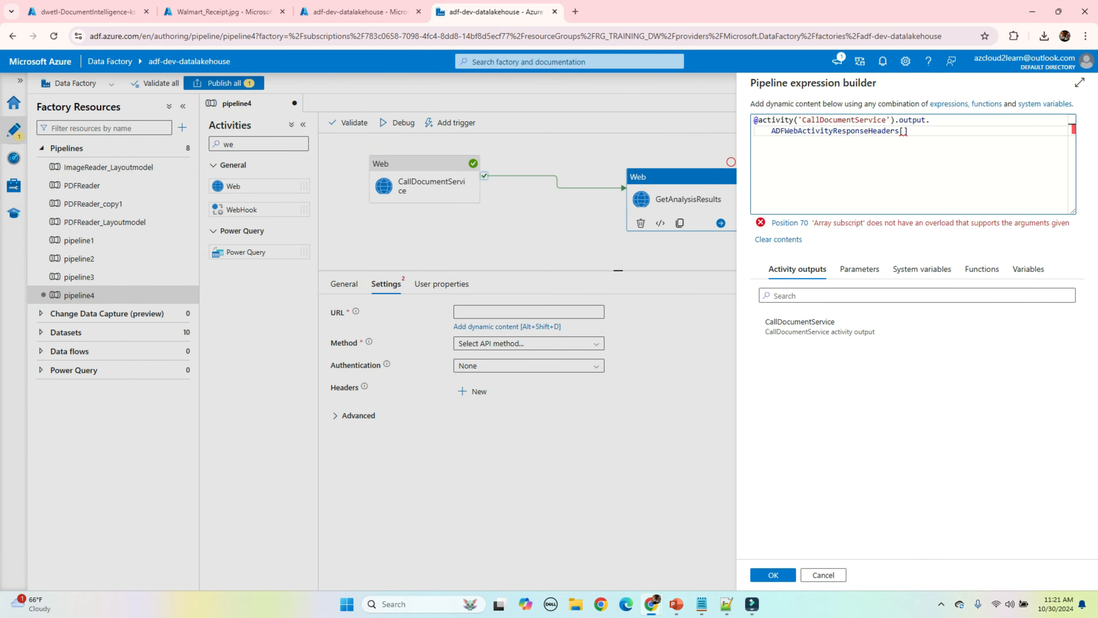
{"action": "type", "text": "'"}
{"action": "key", "text": "ctrl+v"}
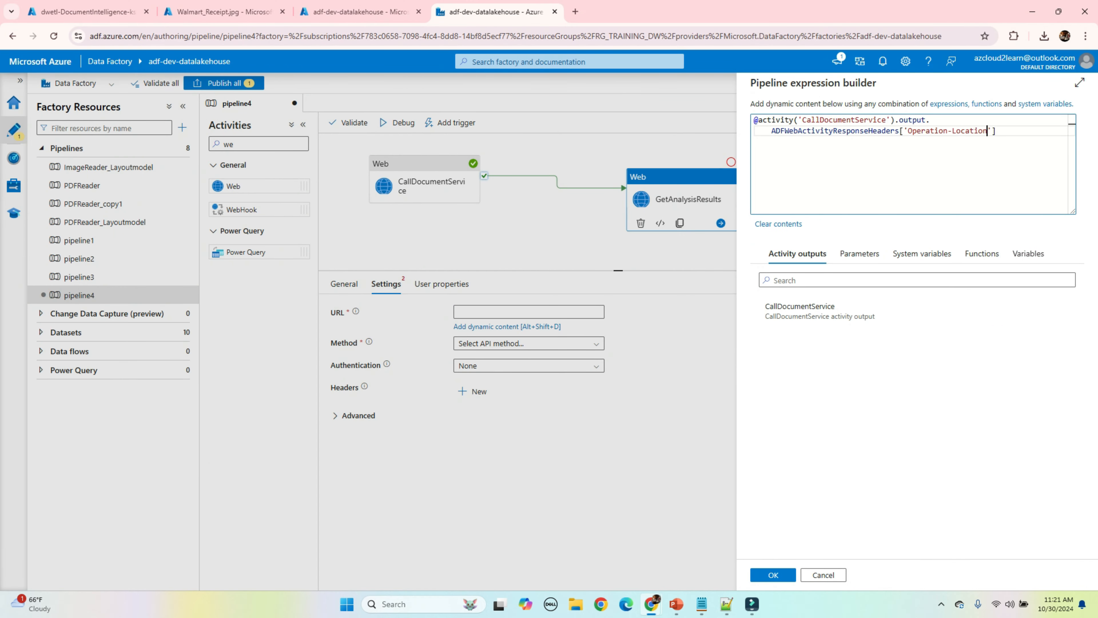
{"action": "left_click_drag", "start_coordinate": [998, 131], "coordinate": [947, 131]}
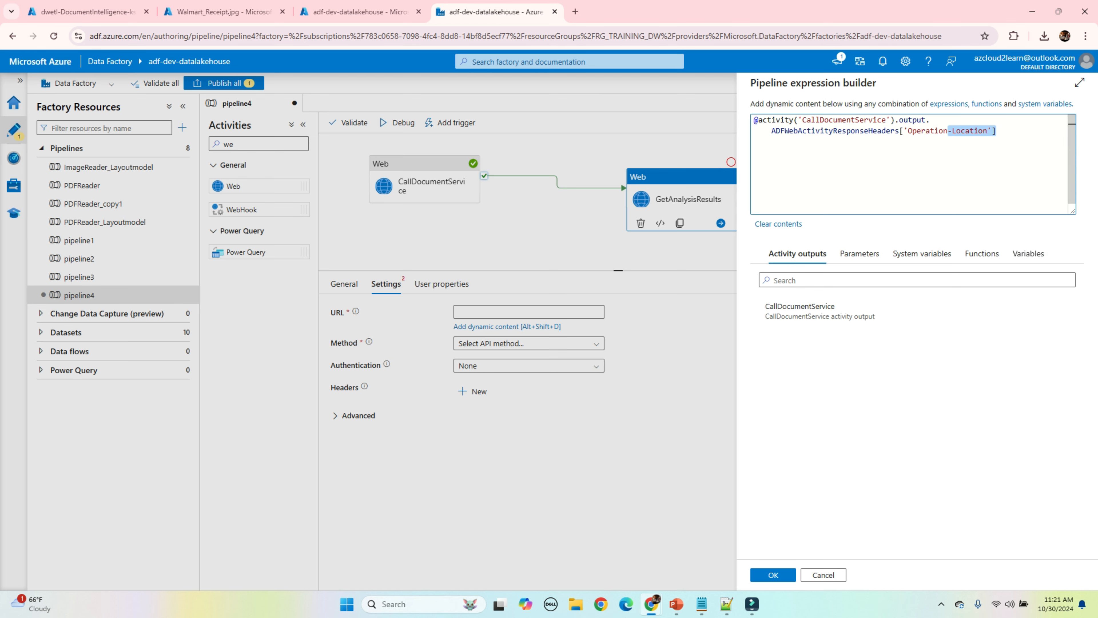
{"action": "left_click", "coordinate": [773, 574]}
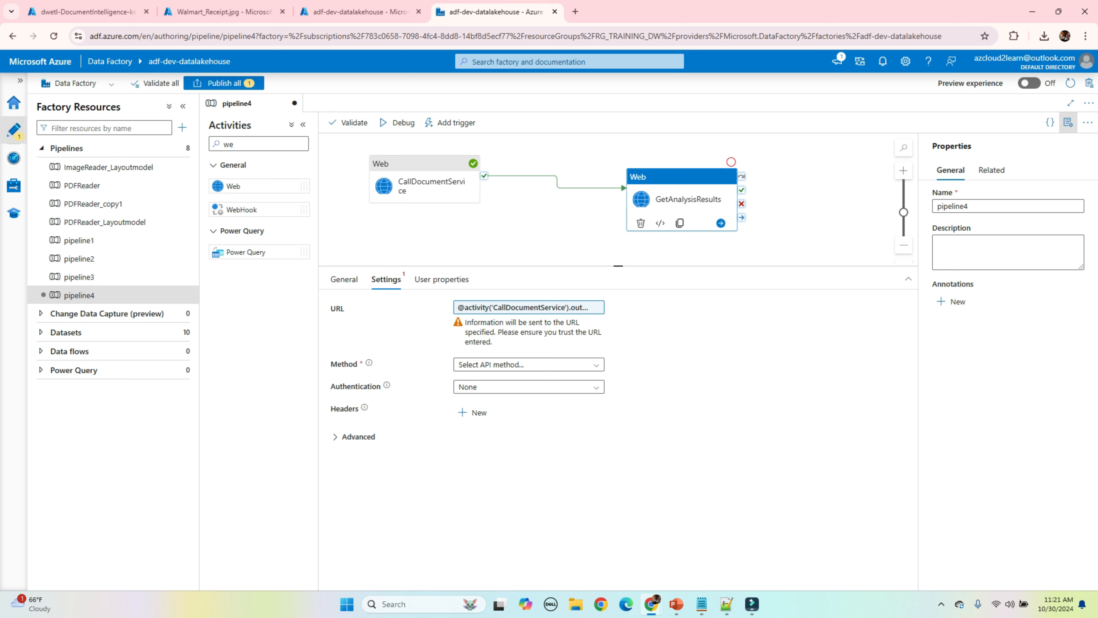
Set the GetAnalysisResults method to GET and add an Ocp-Apim-Subscription-Key header with the API key as its value
{"action": "left_click", "coordinate": [528, 364]}
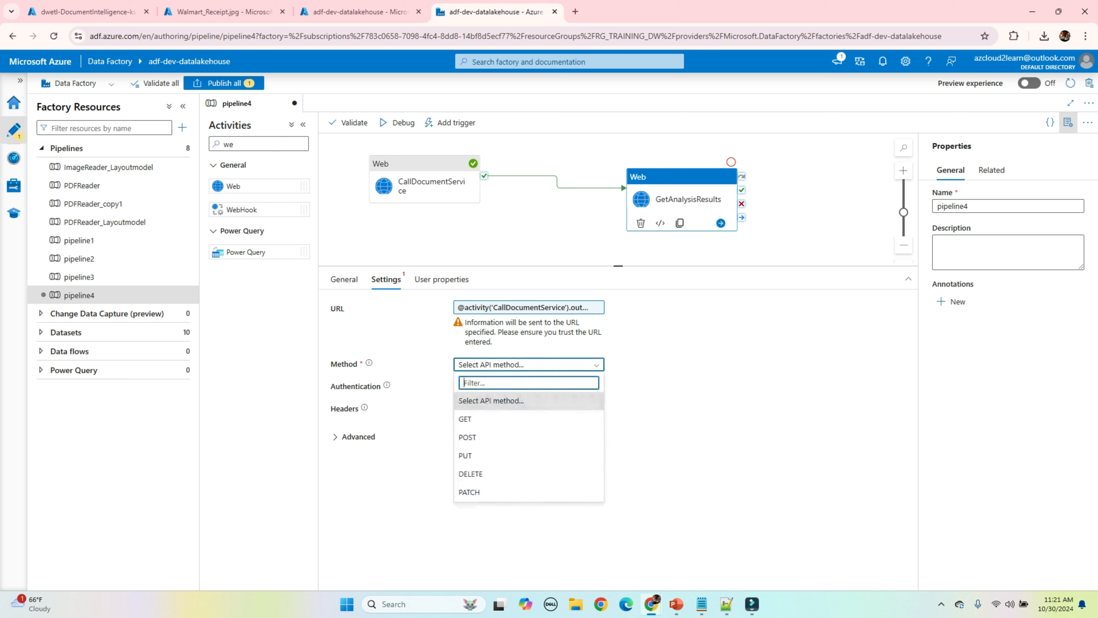
{"action": "left_click", "coordinate": [476, 418]}
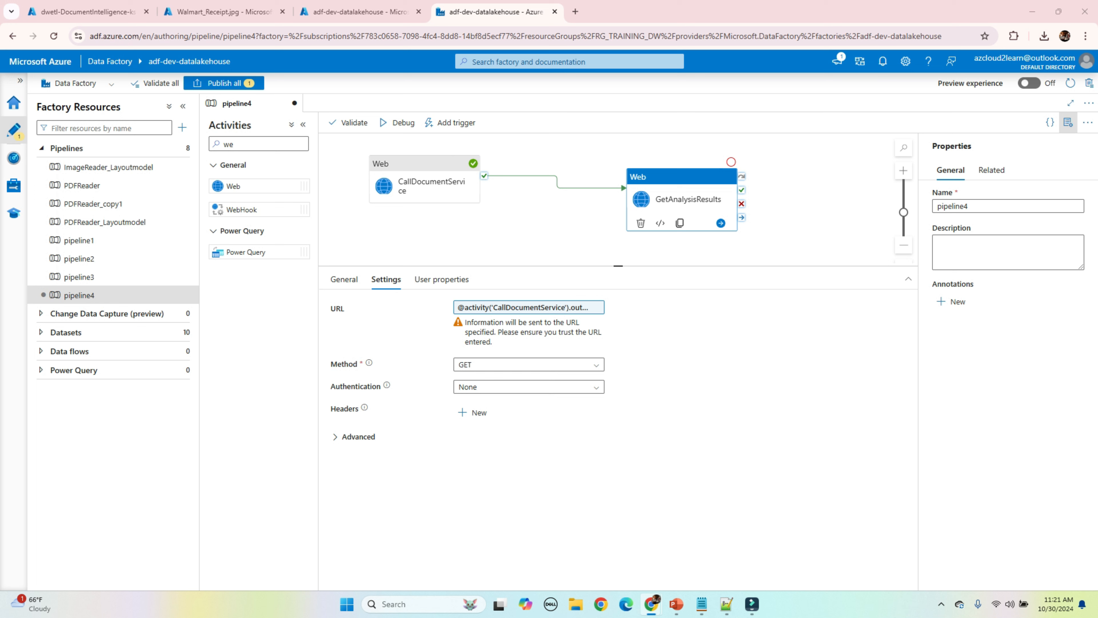
{"action": "left_click", "coordinate": [473, 413]}
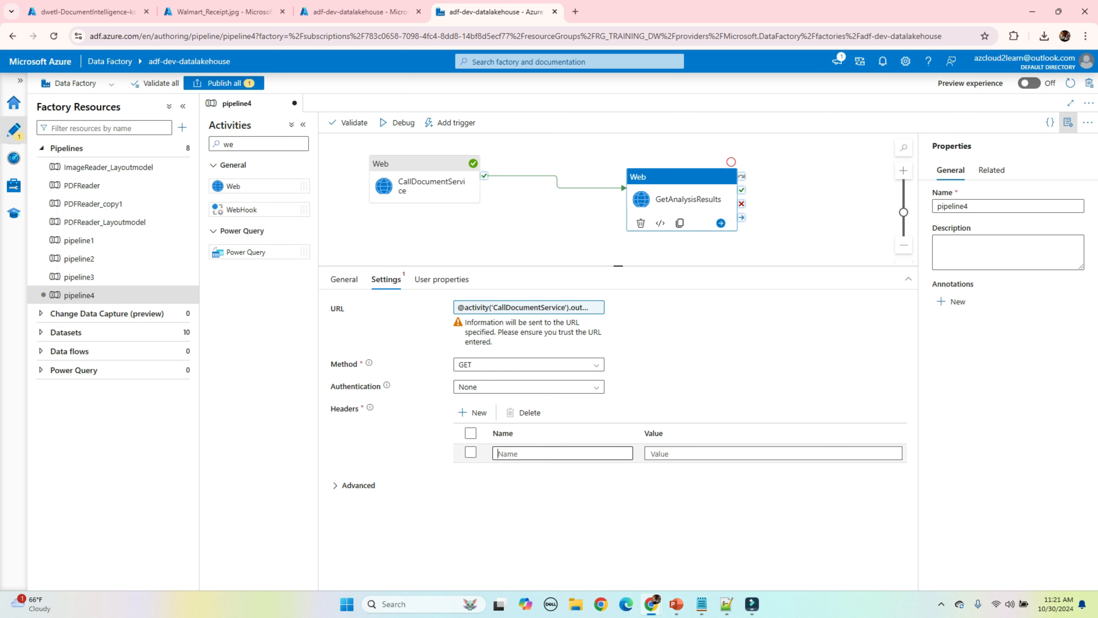
{"action": "key", "text": "ctrl+v"}
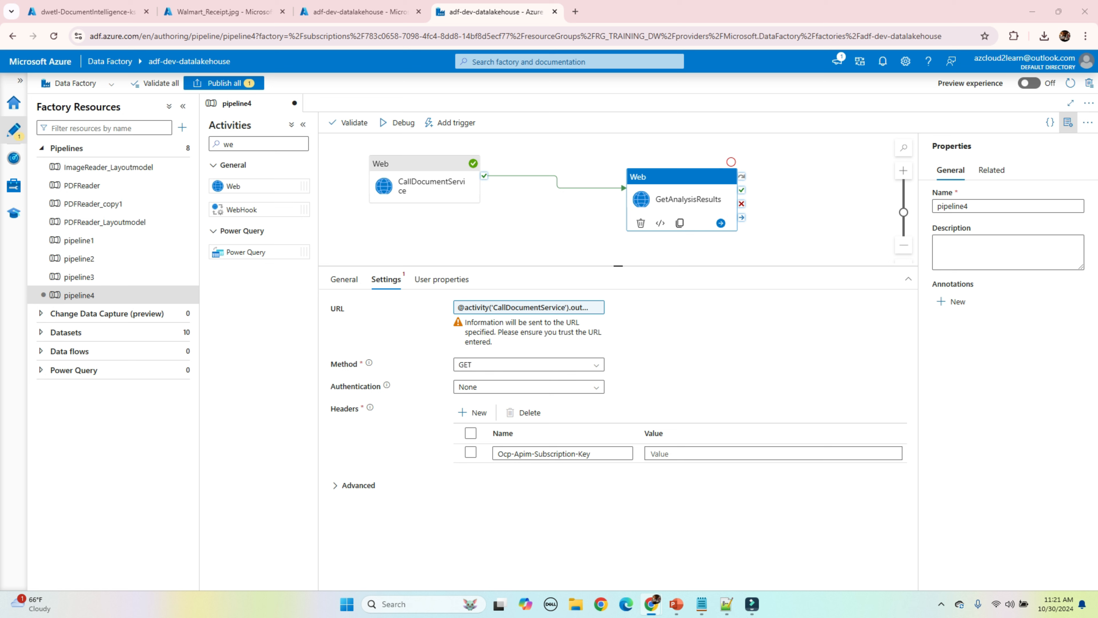
{"action": "left_click", "coordinate": [772, 453]}
{"action": "key", "text": "ctrl+v"}
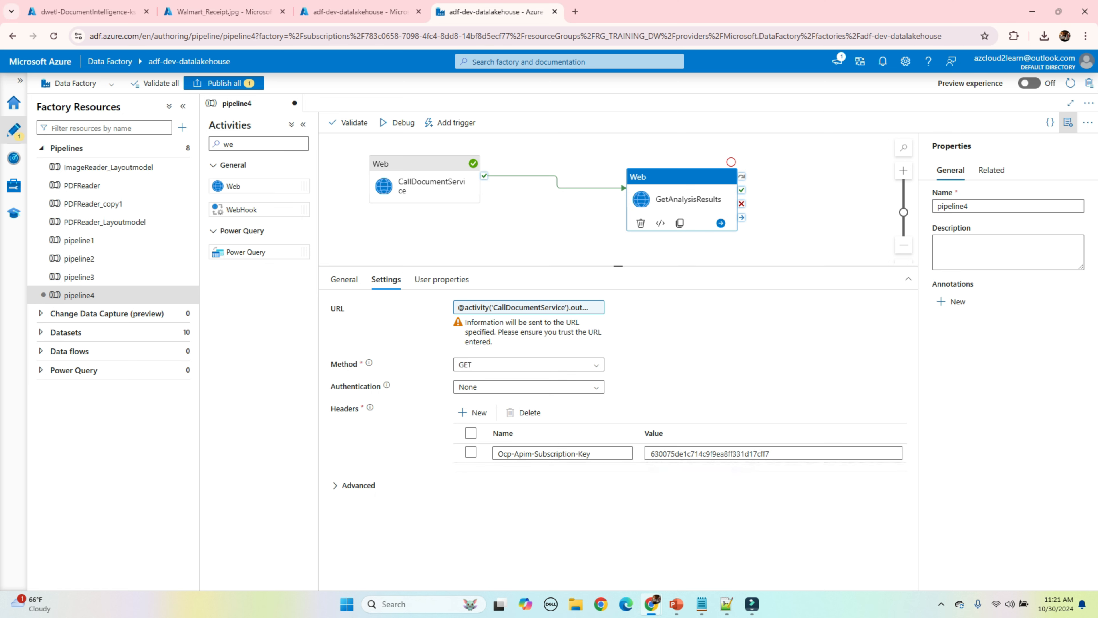
Place GetAnalysisResults closer to CallDocumentService, and validate and debug pipeline4
{"action": "left_click_drag", "start_coordinate": [657, 176], "coordinate": [596, 160]}
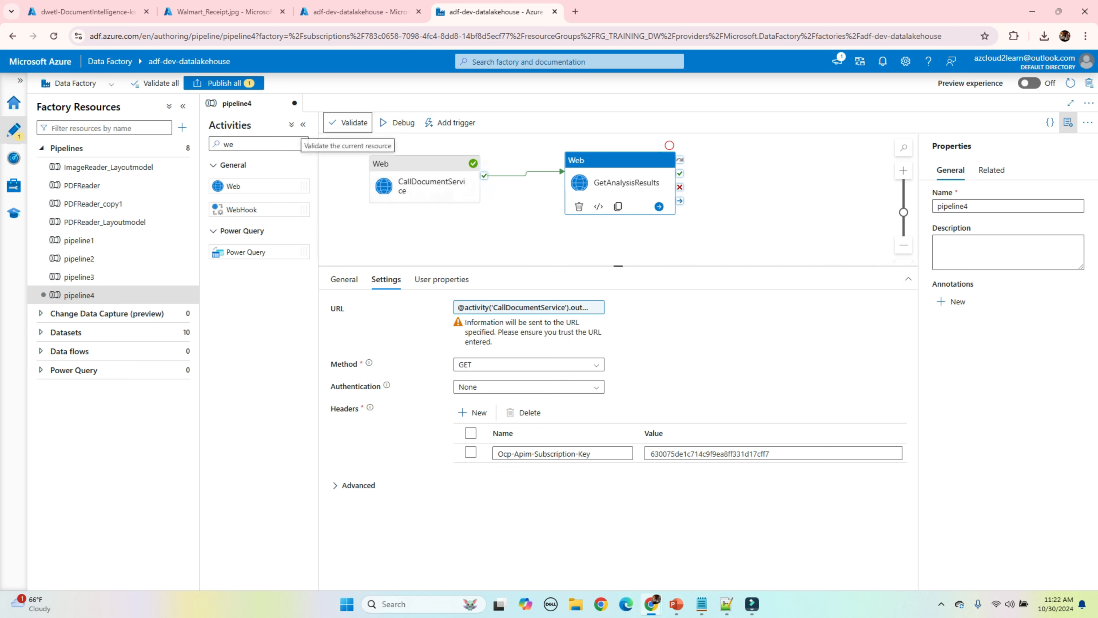
{"action": "left_click", "coordinate": [351, 123]}
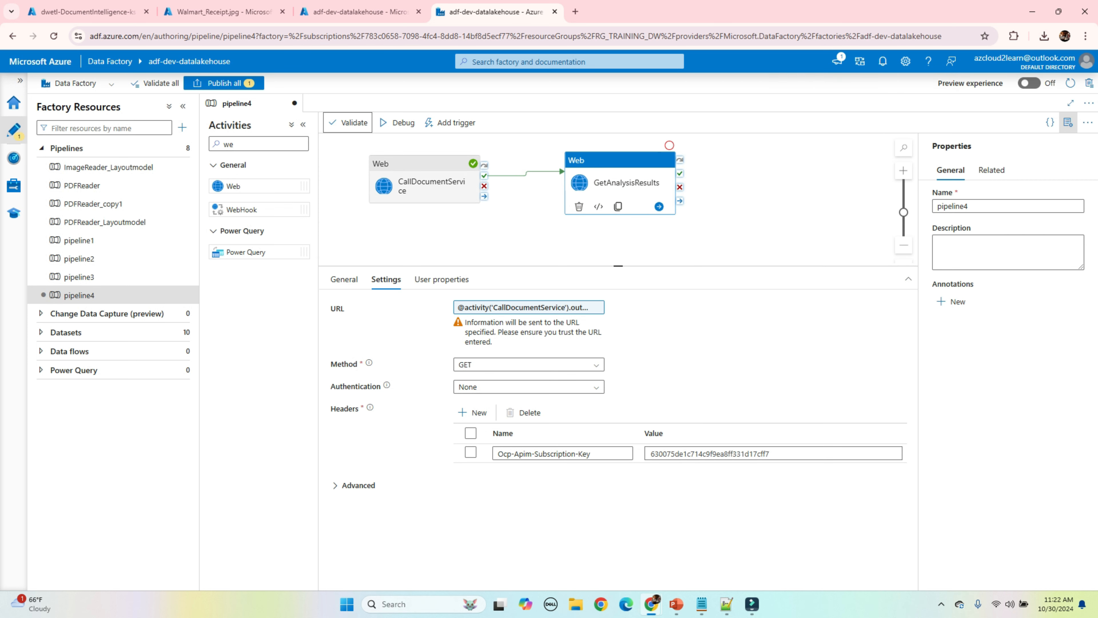
{"action": "left_click", "coordinate": [396, 122]}
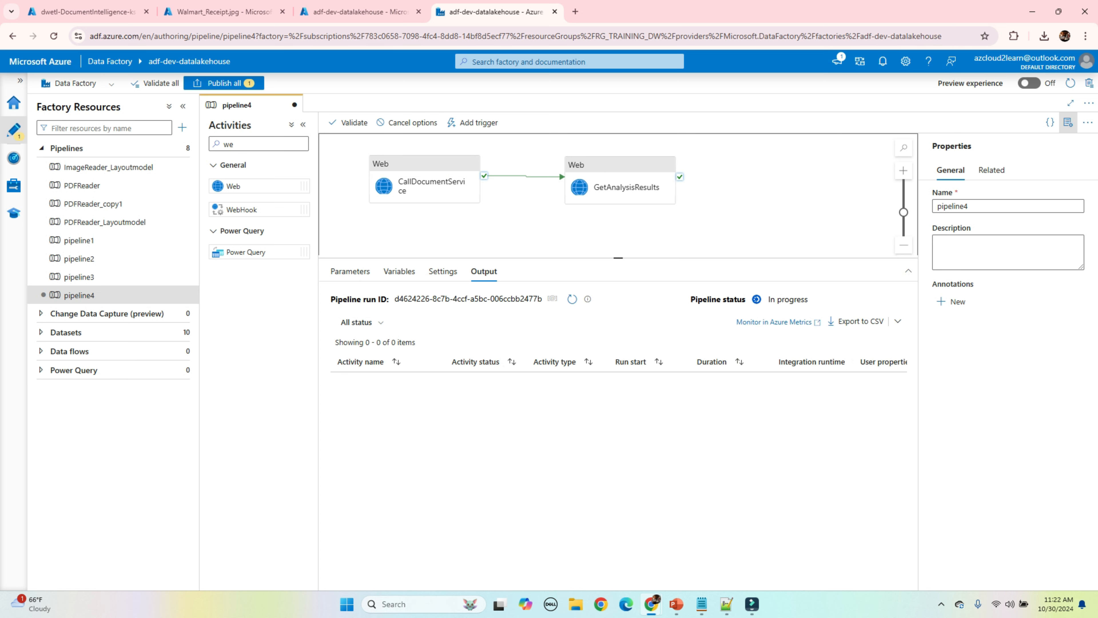
{"action": "left_click_drag", "start_coordinate": [619, 181], "coordinate": [588, 173]}
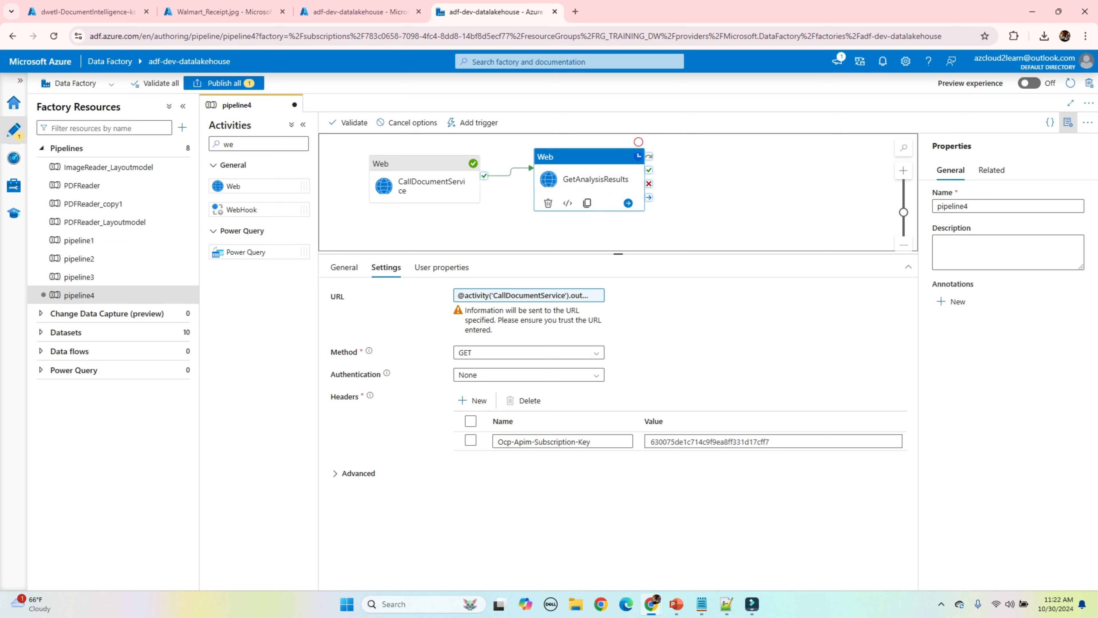
{"action": "left_click", "coordinate": [467, 230]}
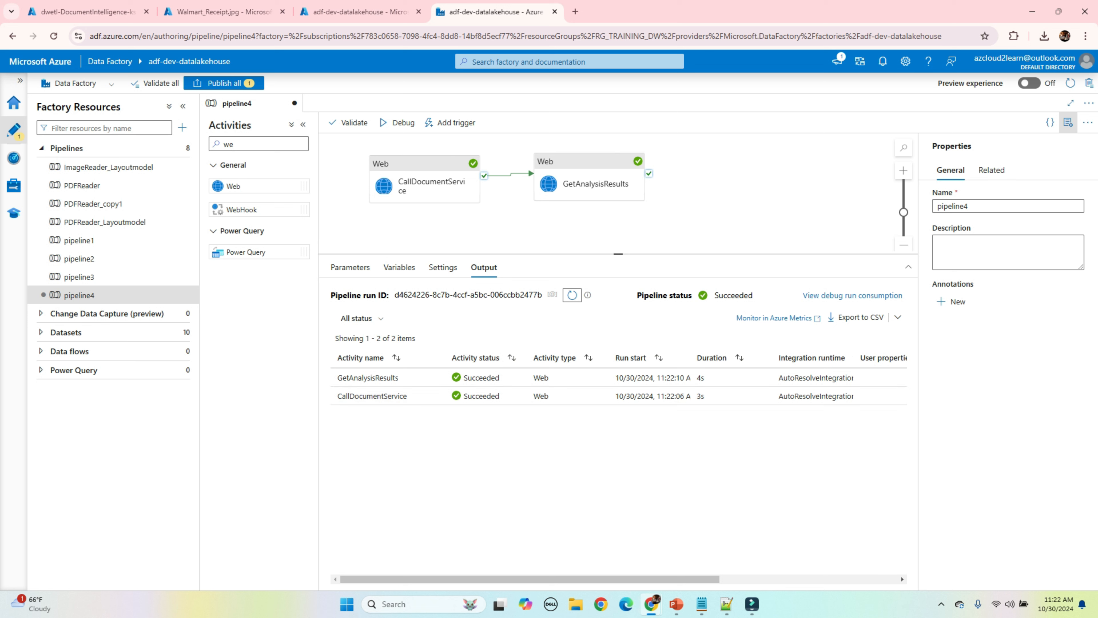
Copy the GetAnalysisResults output JSON and replace the contents of the new 2 document in Notepad++ with it
{"action": "left_click", "coordinate": [436, 377]}
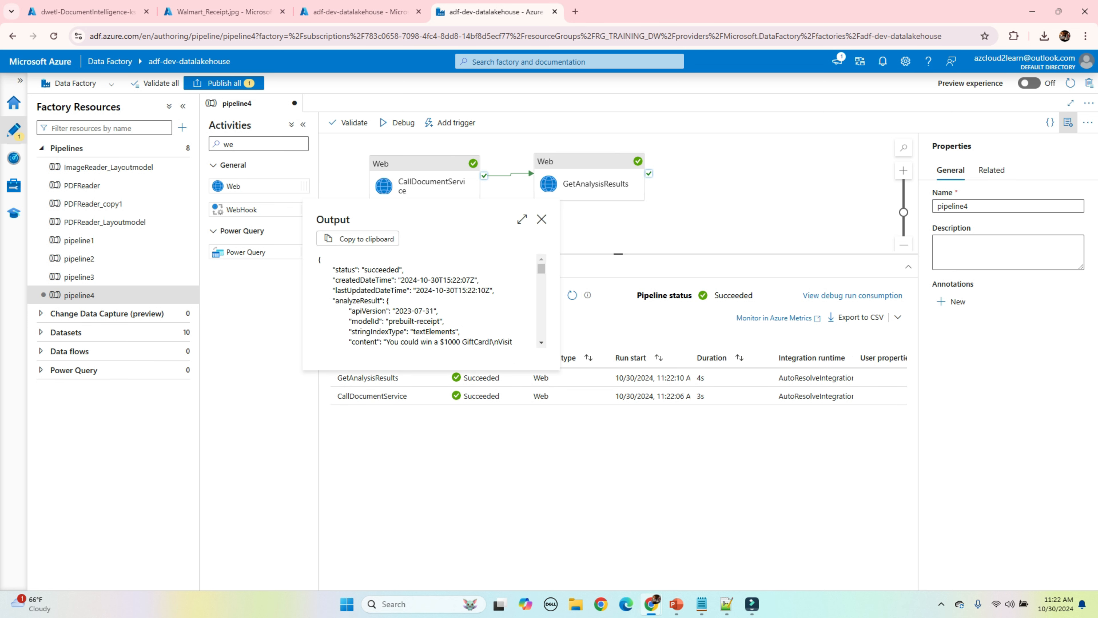
{"action": "double_click", "coordinate": [333, 219]}
{"action": "scroll", "coordinate": [428, 303], "scroll_direction": "down", "scroll_amount": 1}
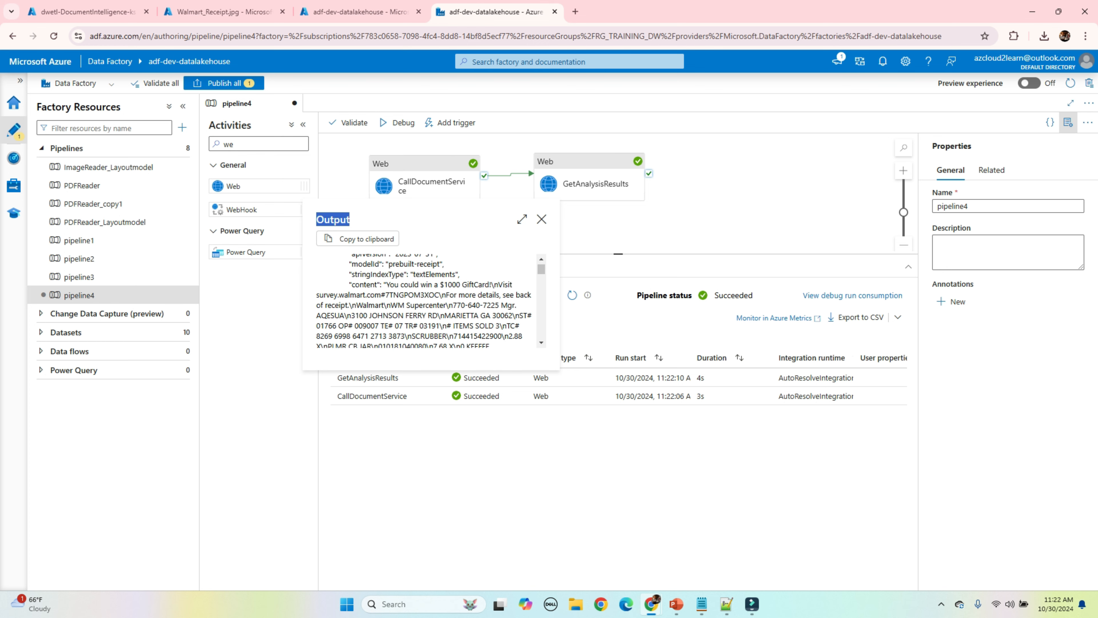
{"action": "left_click", "coordinate": [359, 239]}
{"action": "left_click", "coordinate": [726, 604]}
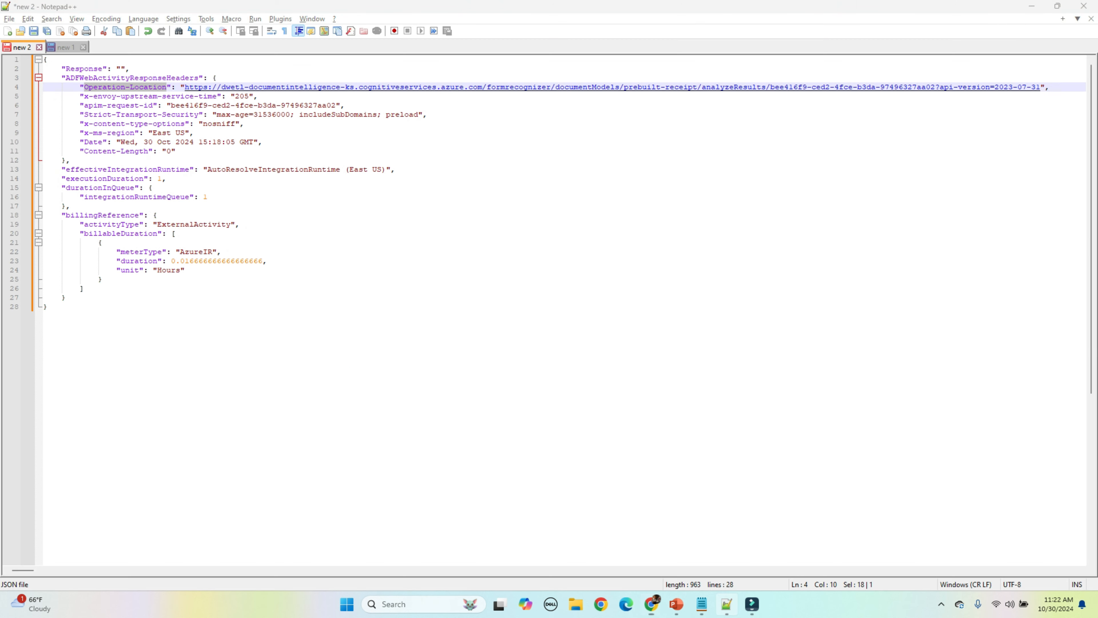
{"action": "left_click", "coordinate": [580, 225]}
{"action": "key", "text": "ctrl+a"}
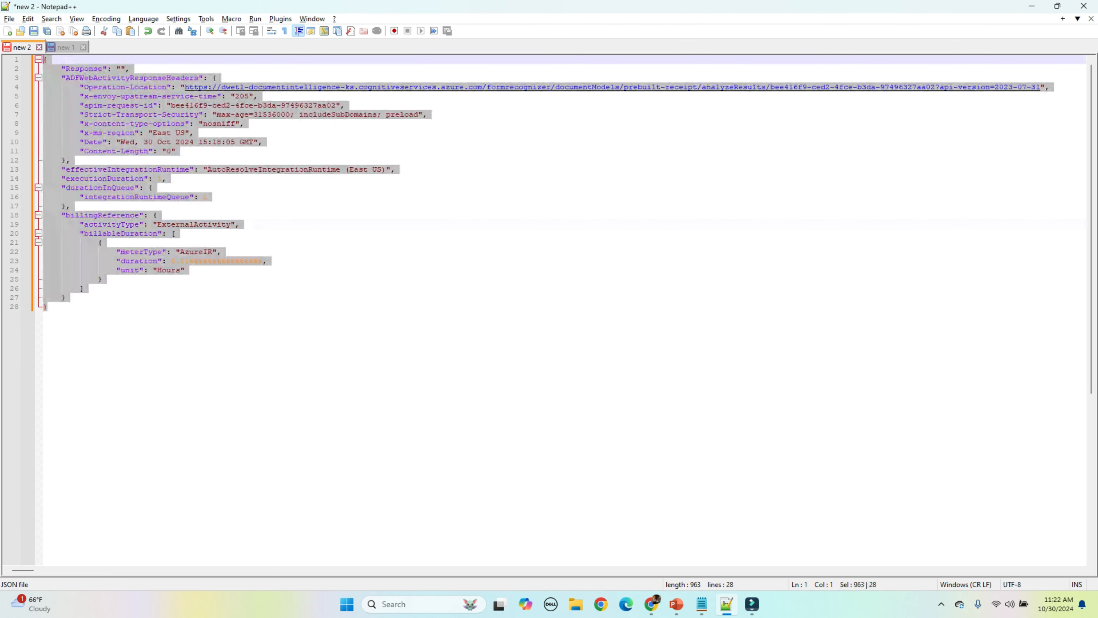
{"action": "key", "text": "ctrl+v"}
Examine the extracted receipt text in the content property of analyzeResult near the start of the JSON
{"action": "scroll", "coordinate": [561, 311], "scroll_direction": "up", "scroll_amount": 18}
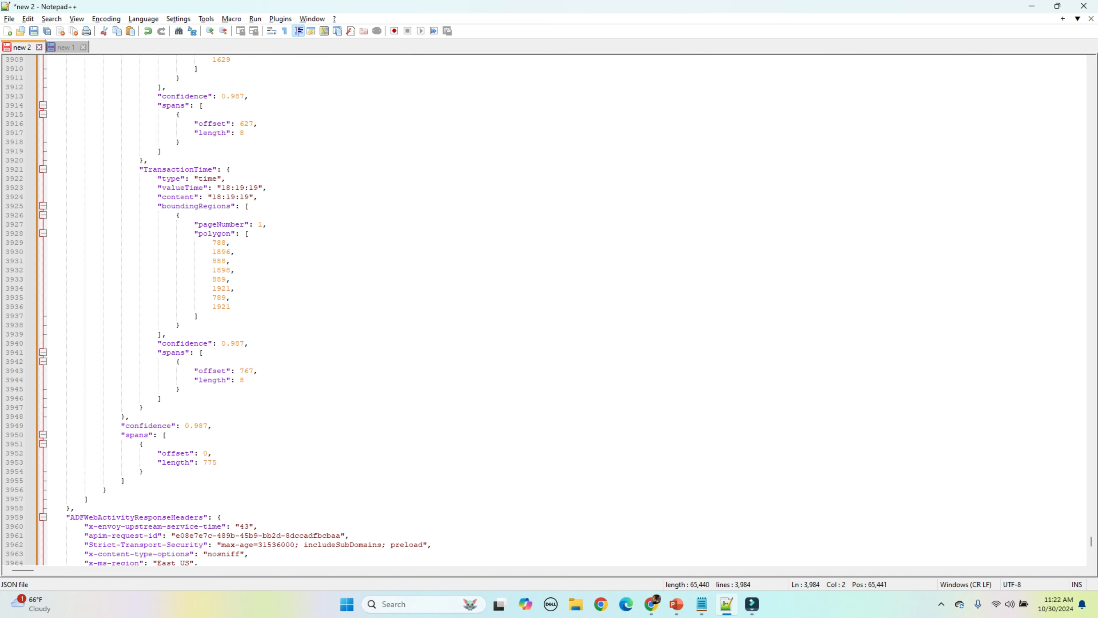
{"action": "left_click_drag", "start_coordinate": [1091, 537], "coordinate": [1091, 70]}
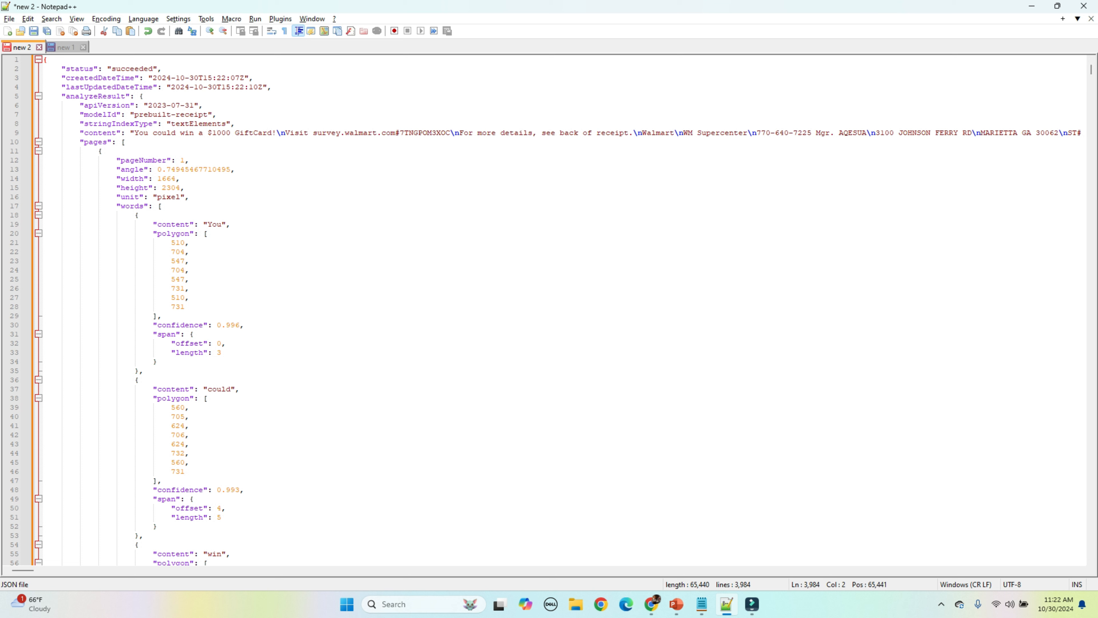
{"action": "left_click", "coordinate": [125, 143]}
{"action": "left_click_drag", "start_coordinate": [80, 133], "coordinate": [459, 133]}
{"action": "left_click", "coordinate": [112, 133]}
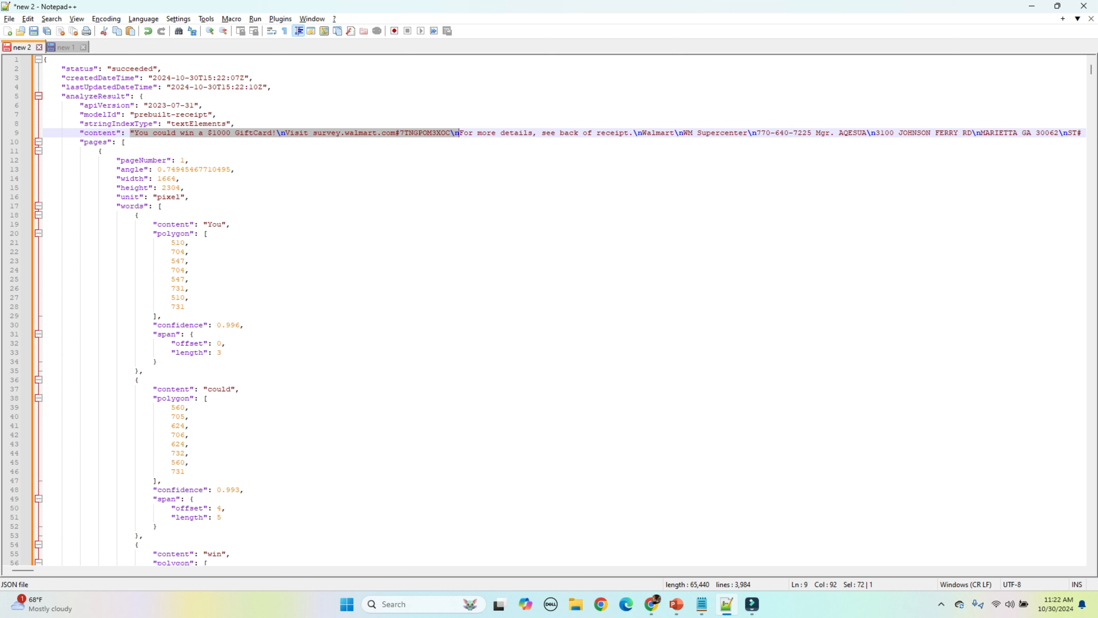
Back in Azure Data Factory, close the output view, add a Set variable activity to pipeline4, and connect it to GetAnalysisResults on success
{"action": "left_click", "coordinate": [1031, 6]}
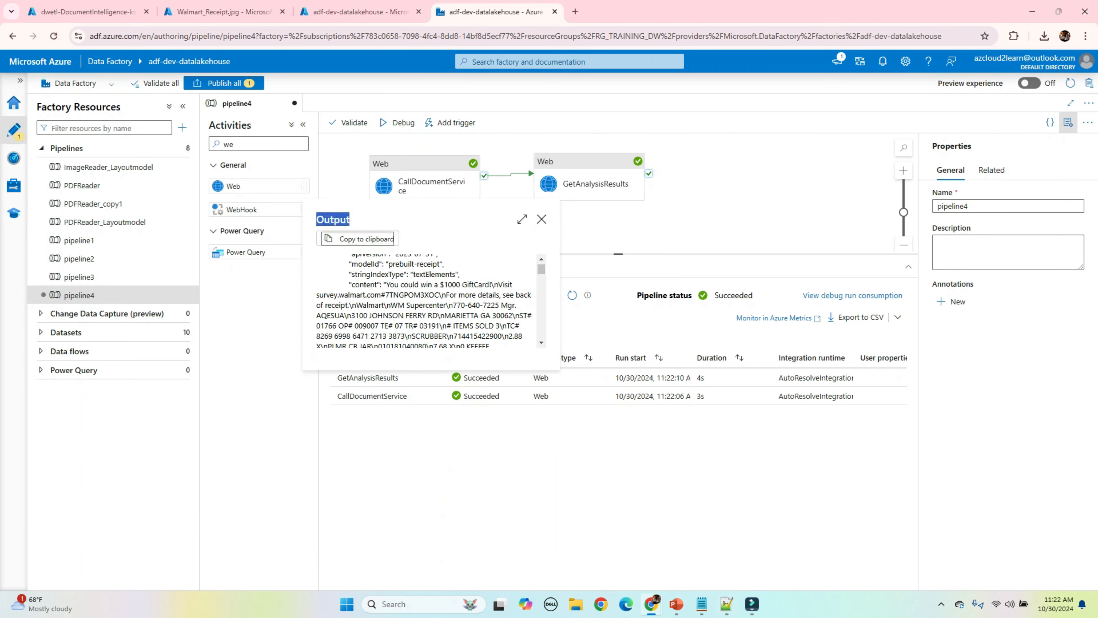
{"action": "left_click", "coordinate": [541, 219]}
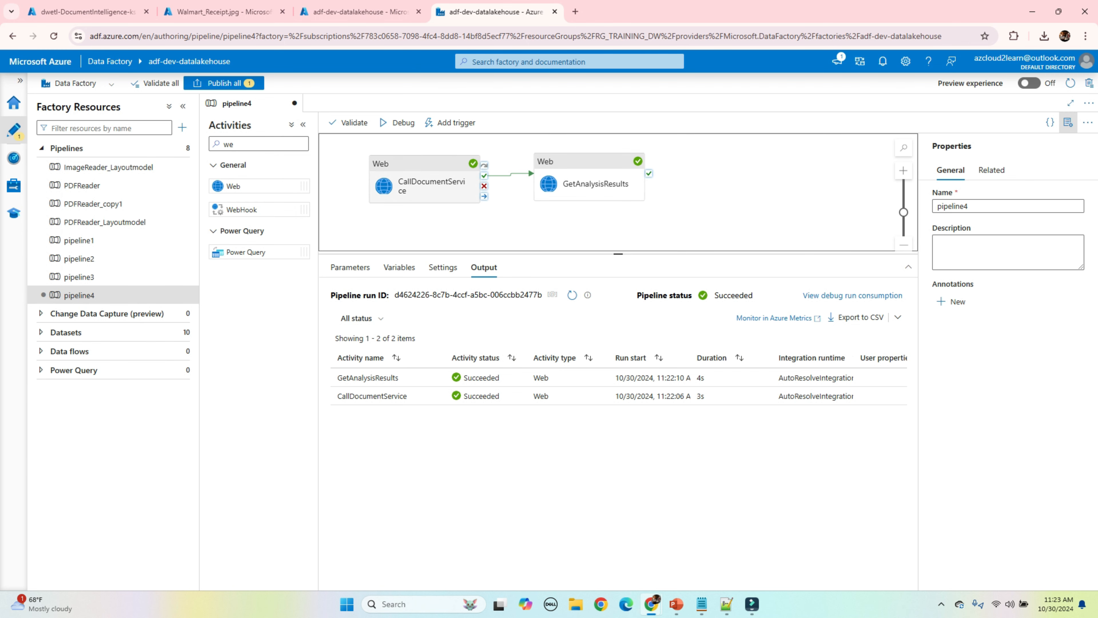
{"action": "left_click", "coordinate": [465, 159]}
{"action": "left_click", "coordinate": [592, 173]}
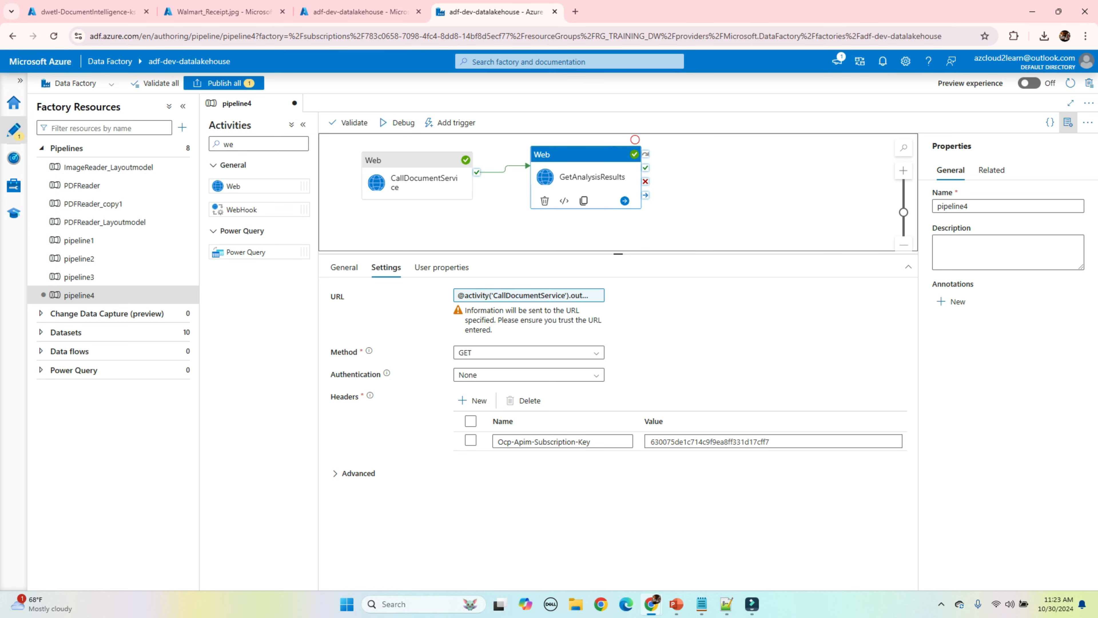
{"action": "double_click", "coordinate": [228, 144]}
{"action": "type", "text": "se"}
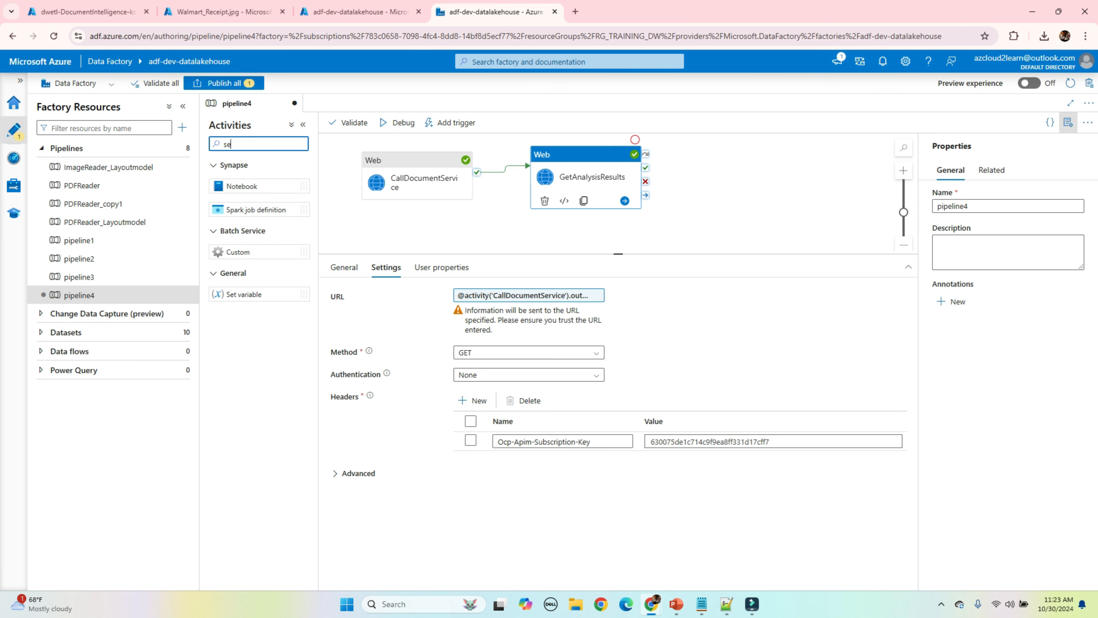
{"action": "left_click_drag", "start_coordinate": [244, 294], "coordinate": [756, 186]}
{"action": "left_click_drag", "start_coordinate": [592, 184], "coordinate": [718, 179]}
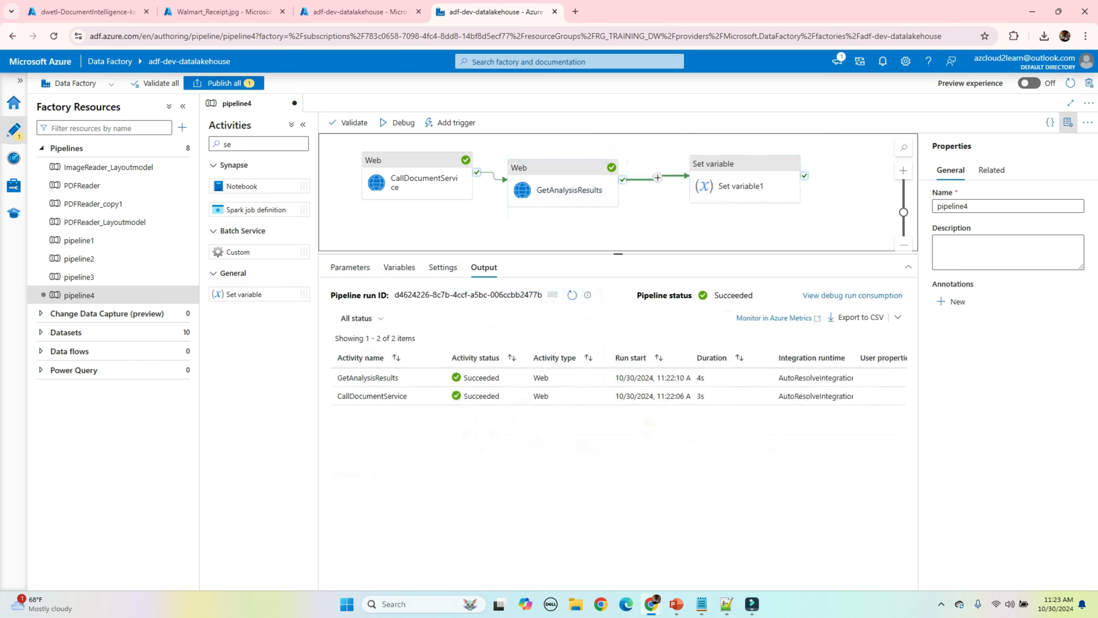
Rename the new Set variable activity to Response
{"action": "left_click", "coordinate": [761, 184]}
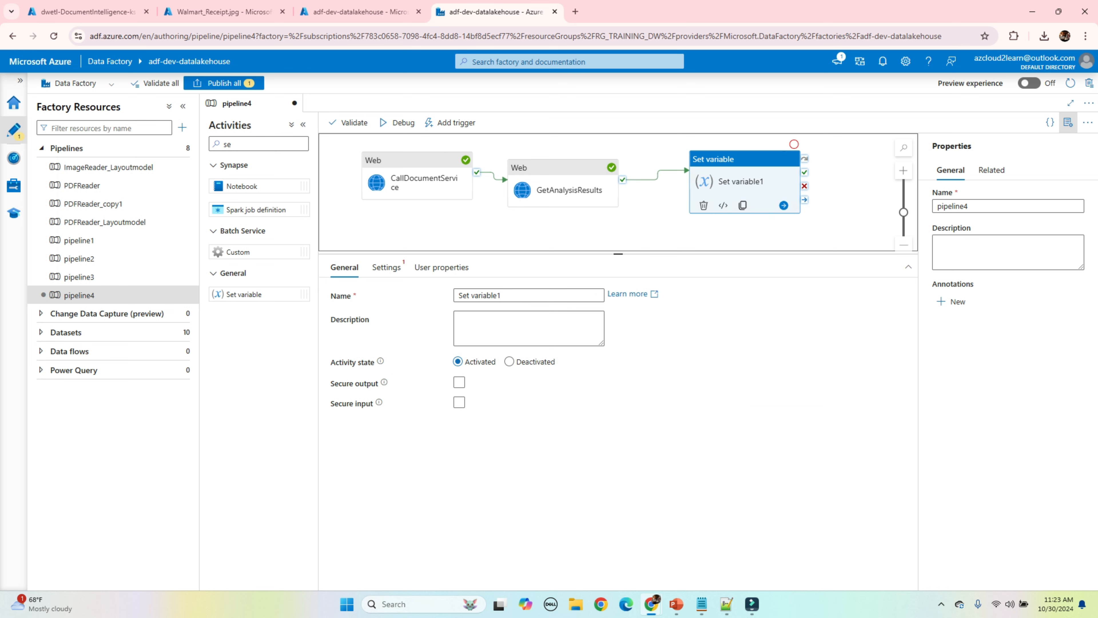
{"action": "triple_click", "coordinate": [480, 295]}
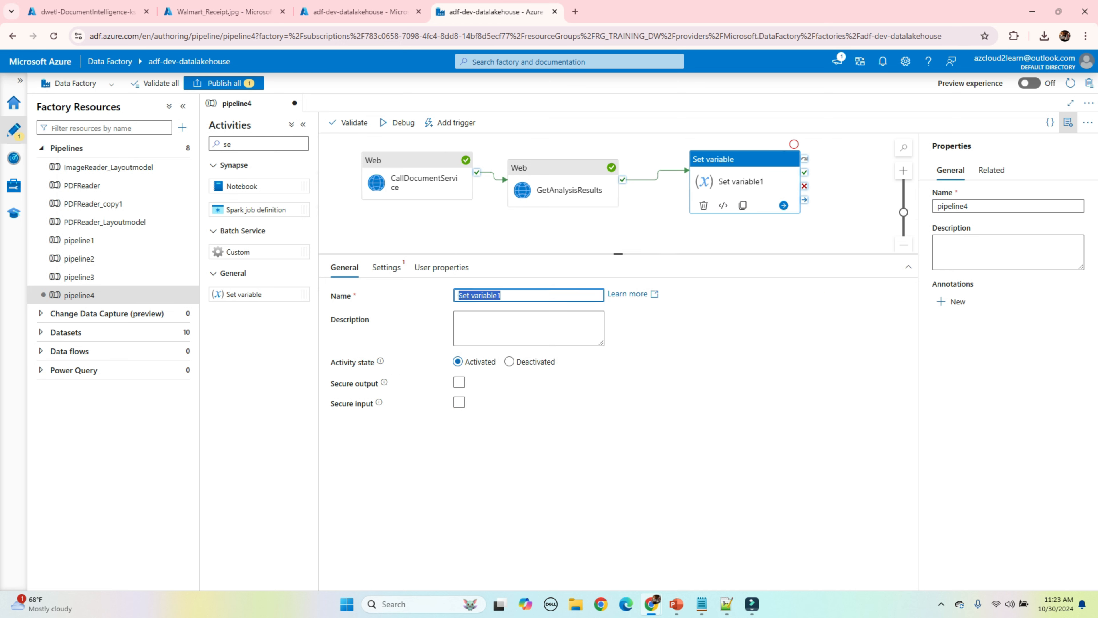
{"action": "type", "text": "Response"}
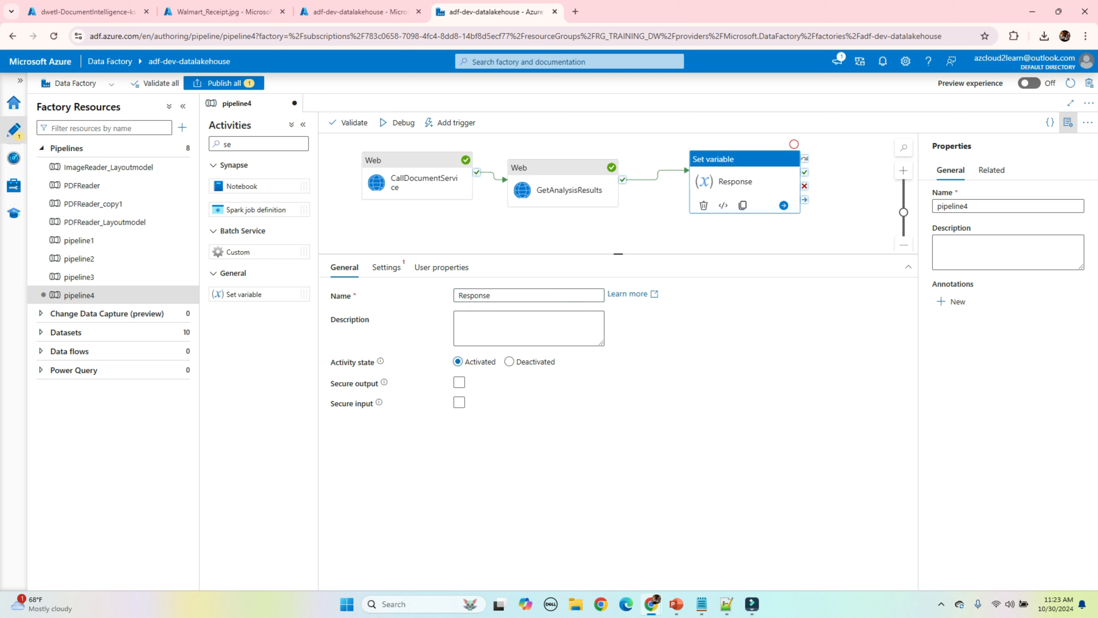
Create a String pipeline variable named AnalyticResults for the Response activity to set
{"action": "left_click", "coordinate": [386, 267]}
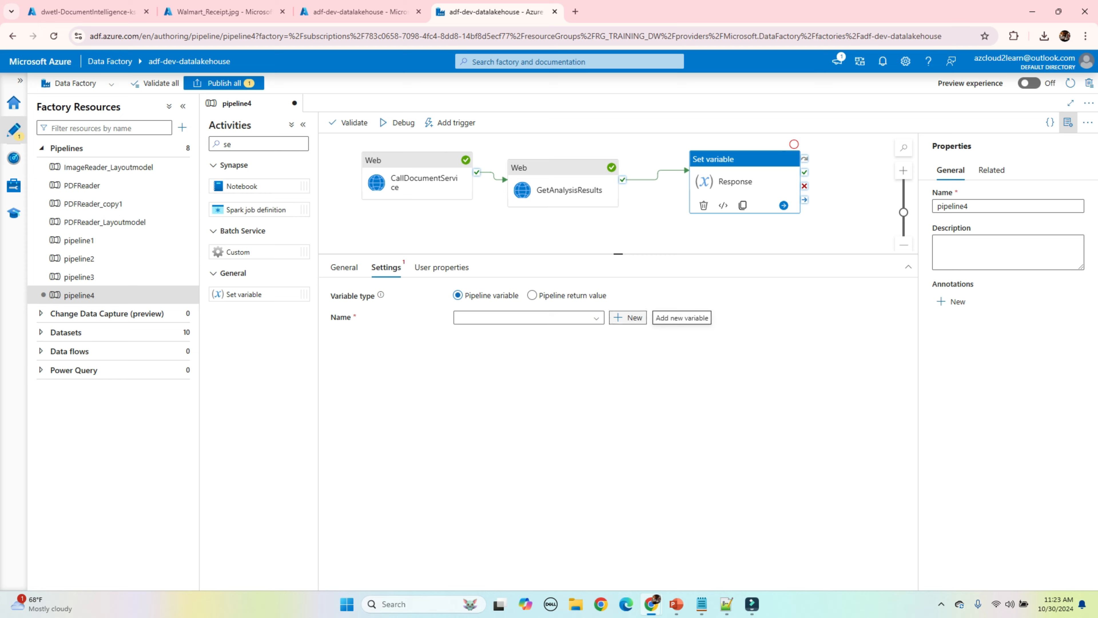
{"action": "left_click", "coordinate": [628, 317]}
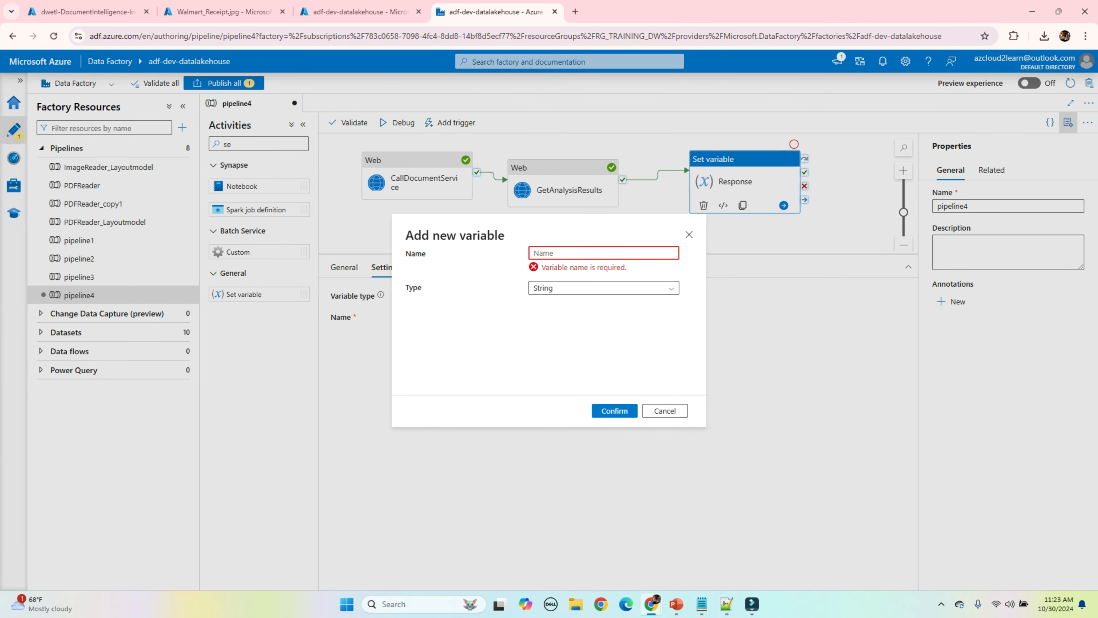
{"action": "type", "text": "Anal"}
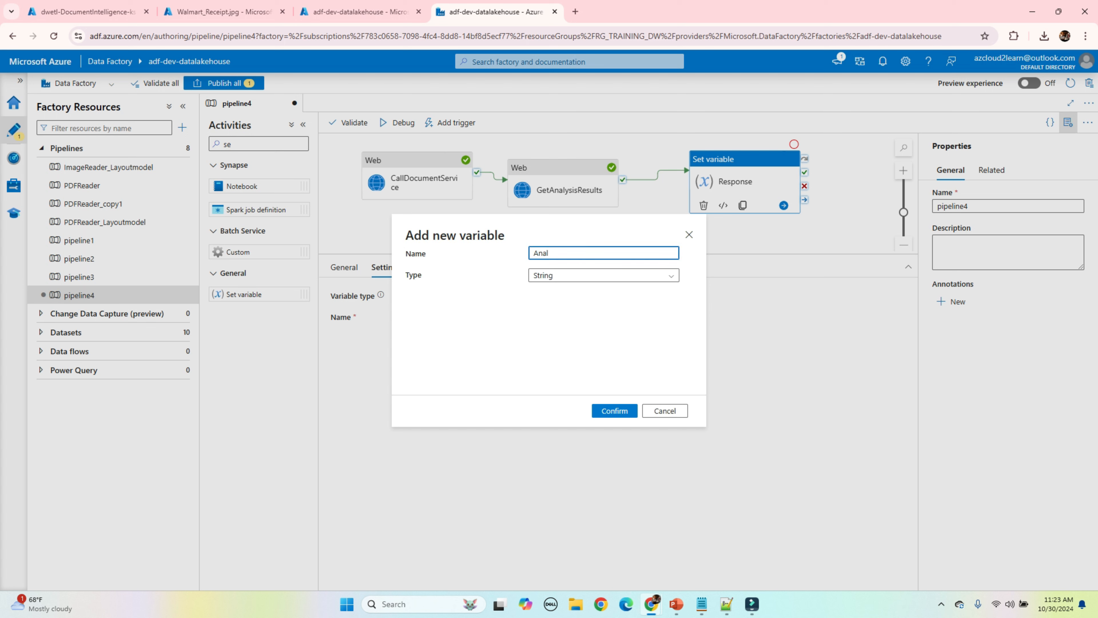
{"action": "type", "text": "yticResults"}
{"action": "key", "text": "Tab"}
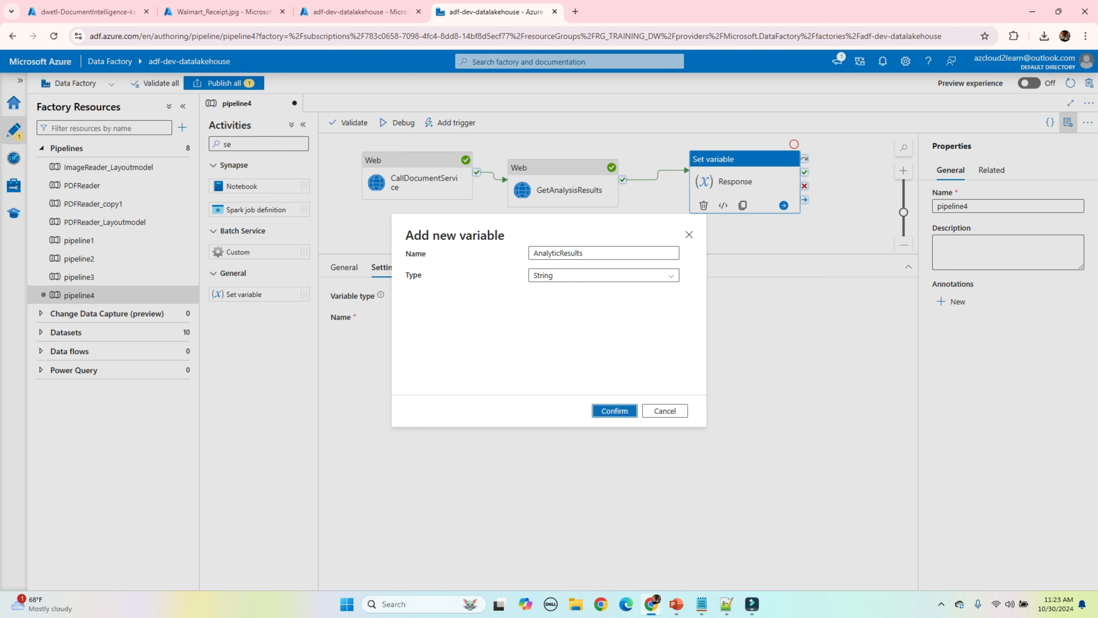
{"action": "left_click", "coordinate": [614, 410]}
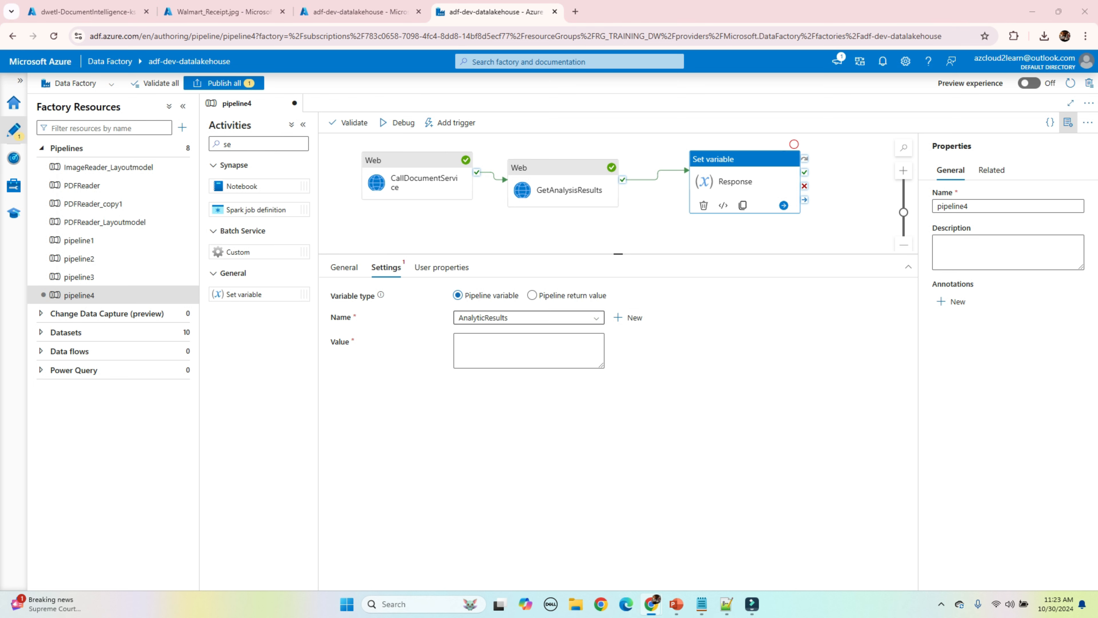
Build the variable's dynamic value from the GetAnalysisResults activity output, extending it with the analyzeResult property name copied from the Notepad++ JSON and a period
{"action": "left_click", "coordinate": [528, 351]}
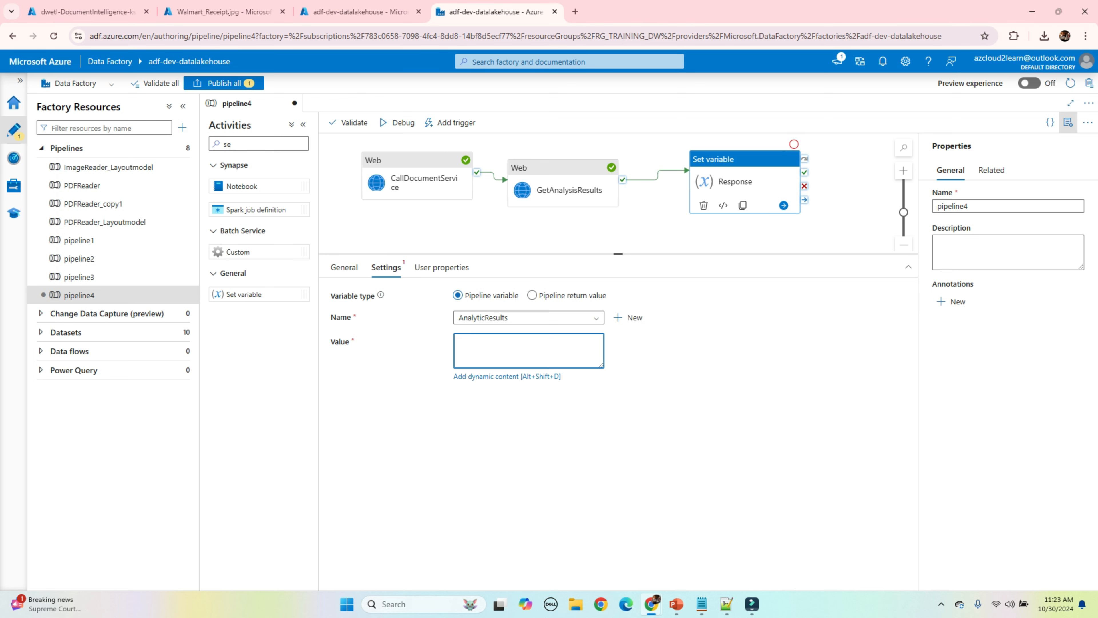
{"action": "key", "text": "alt+shift+d"}
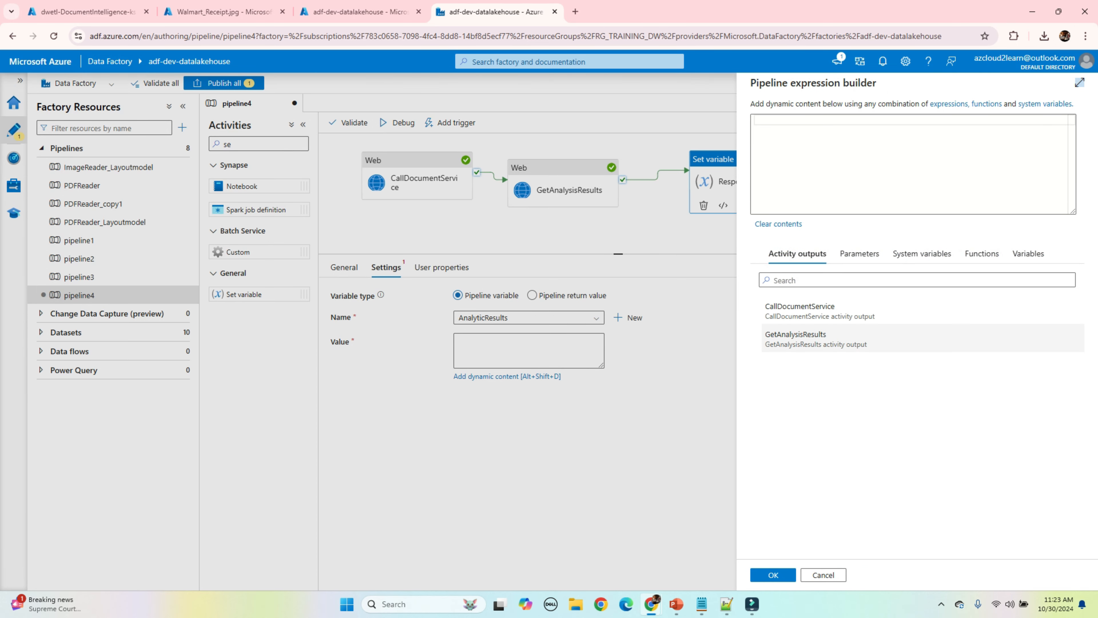
{"action": "left_click", "coordinate": [795, 339]}
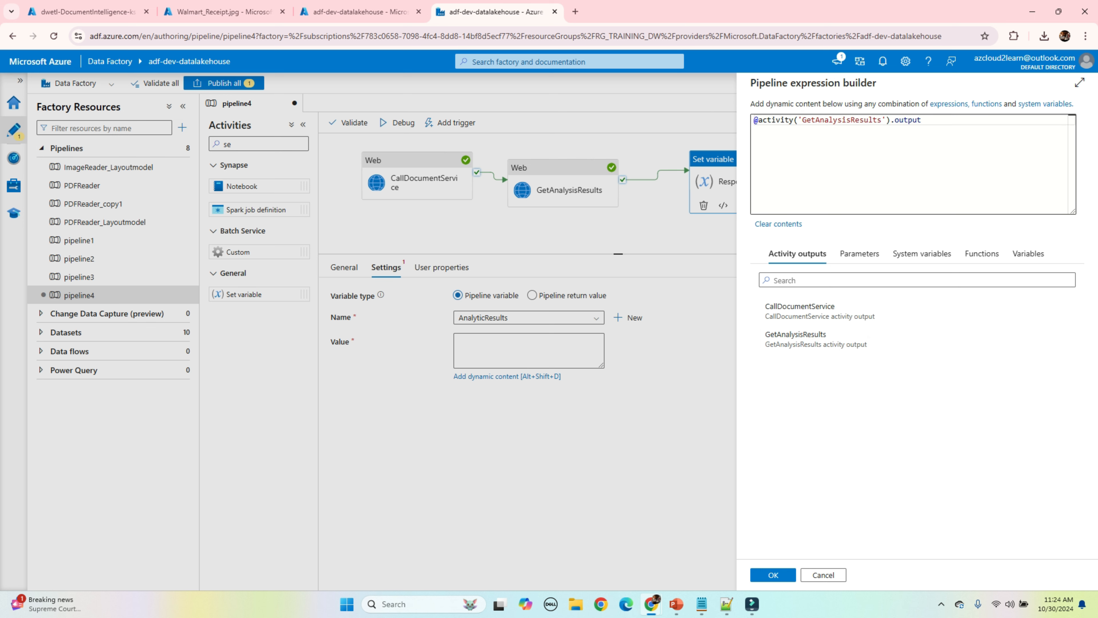
{"action": "type", "text": "."}
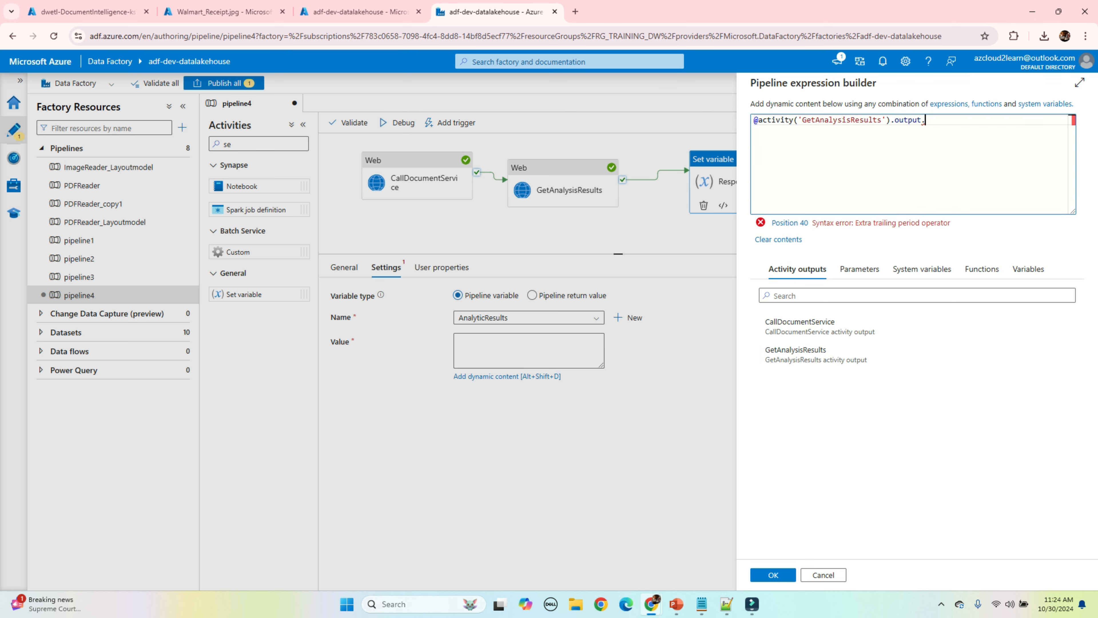
{"action": "left_click", "coordinate": [726, 604]}
{"action": "left_click", "coordinate": [372, 197]}
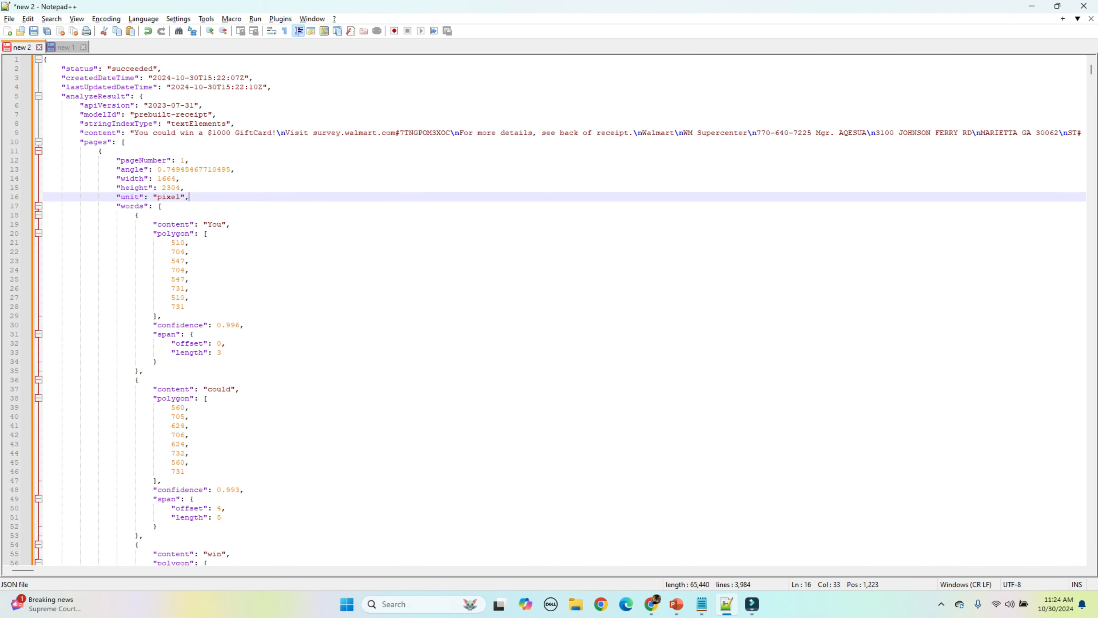
{"action": "double_click", "coordinate": [96, 96]}
{"action": "key", "text": "ctrl+c"}
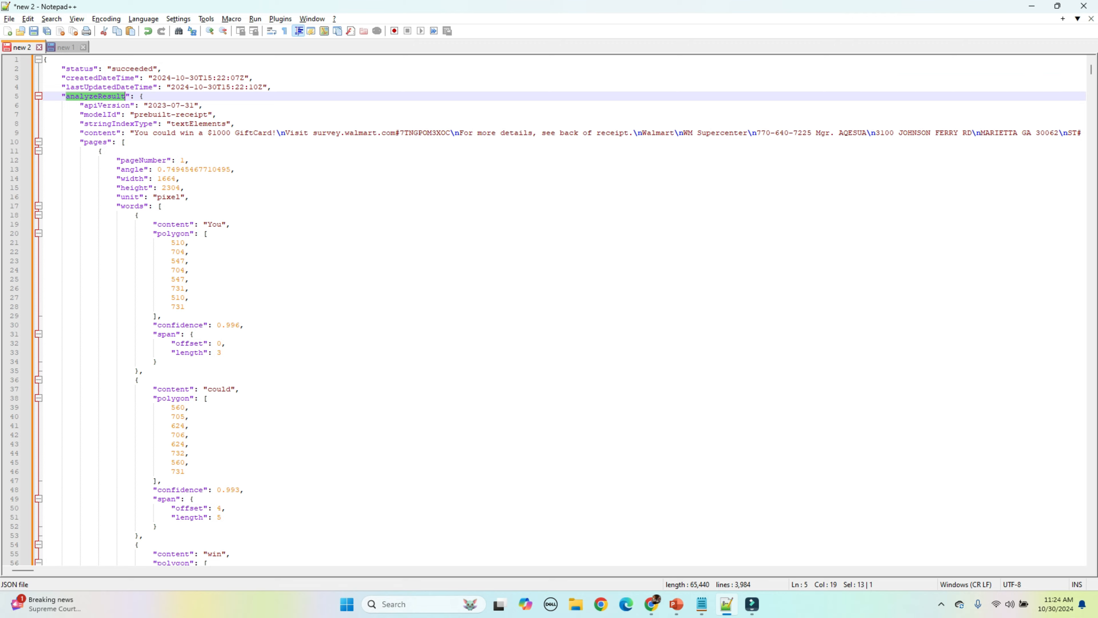
{"action": "key", "text": "alt+Tab"}
{"action": "key", "text": "ctrl+v"}
{"action": "type", "text": "."}
{"action": "key", "text": "alt+Tab"}
{"action": "double_click", "coordinate": [100, 133]}
{"action": "key", "text": "ctrl+c"}
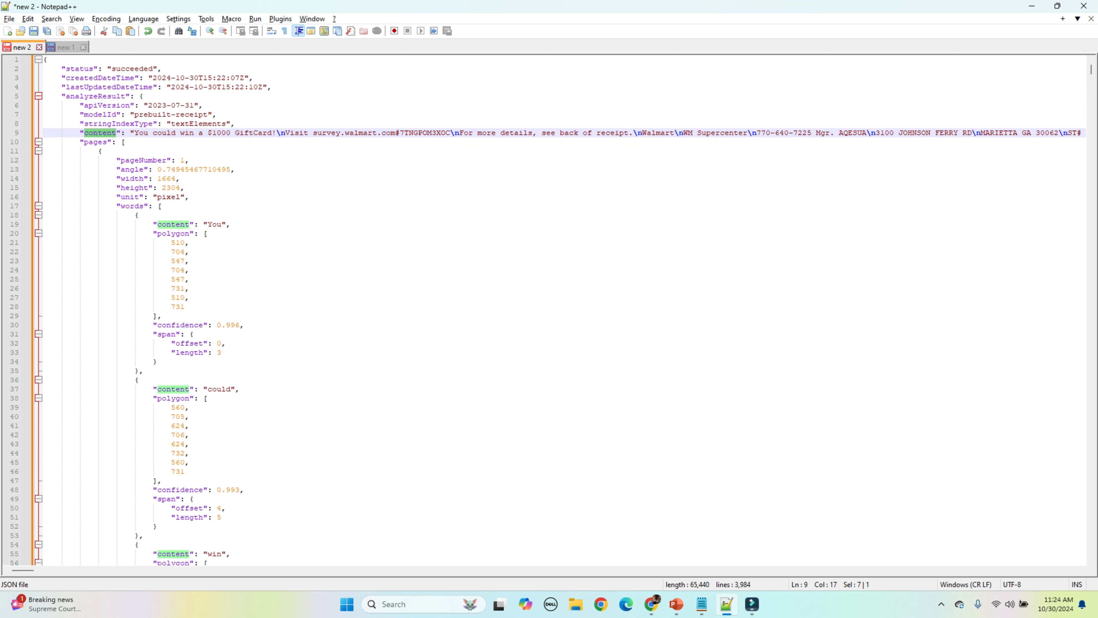
{"action": "key", "text": "alt+Tab"}
{"action": "key", "text": "ctrl+v"}
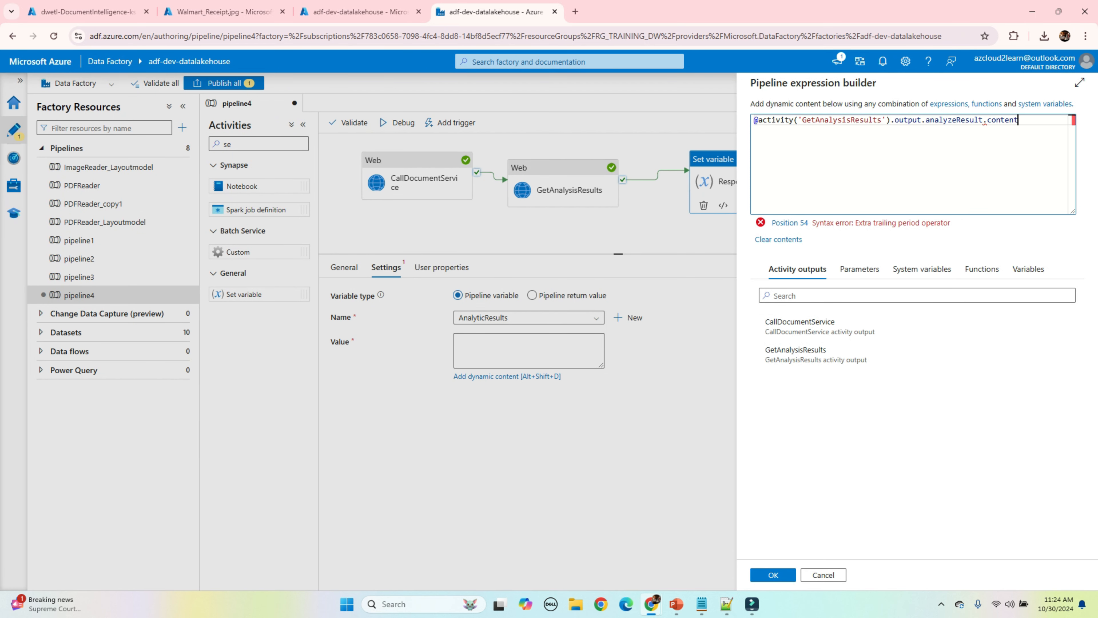
{"action": "left_click", "coordinate": [773, 575]}
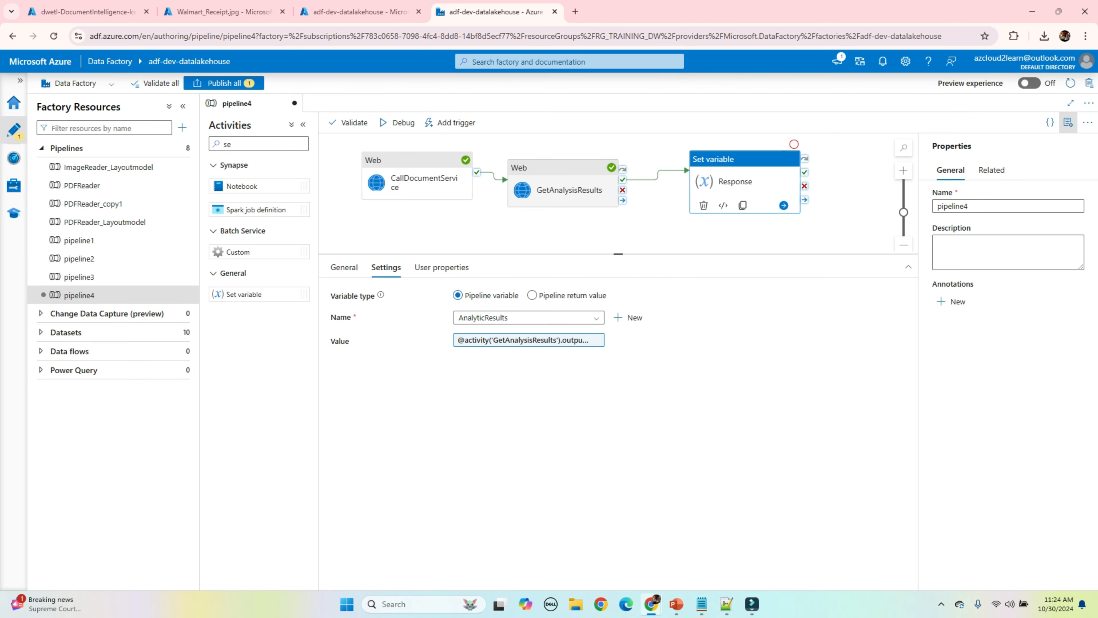
Add a Copy data activity below the Response activity and connect Response to it on success
{"action": "left_click_drag", "start_coordinate": [564, 186], "coordinate": [569, 181]}
{"action": "left_click", "coordinate": [230, 144]}
{"action": "key", "text": "ctrl+a"}
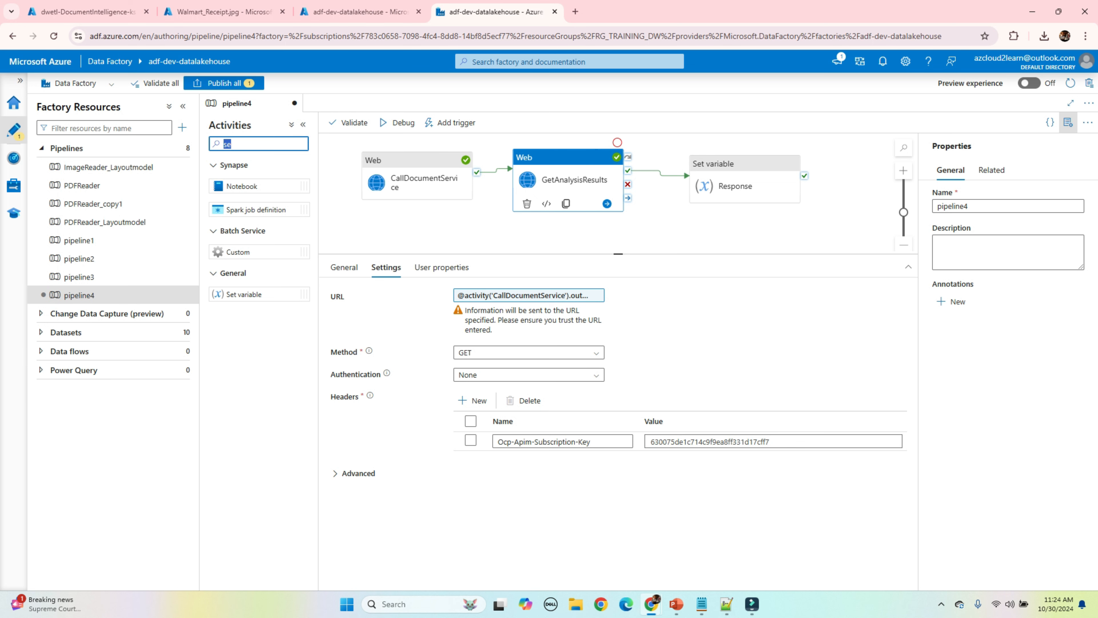
{"action": "type", "text": "c"}
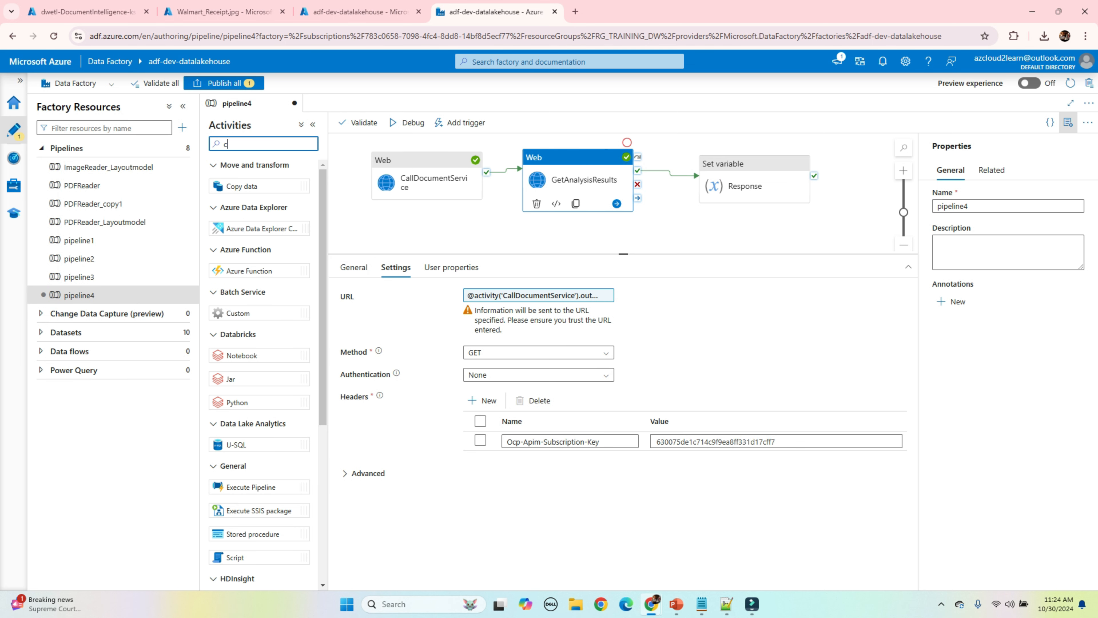
{"action": "left_click_drag", "start_coordinate": [241, 186], "coordinate": [769, 223]}
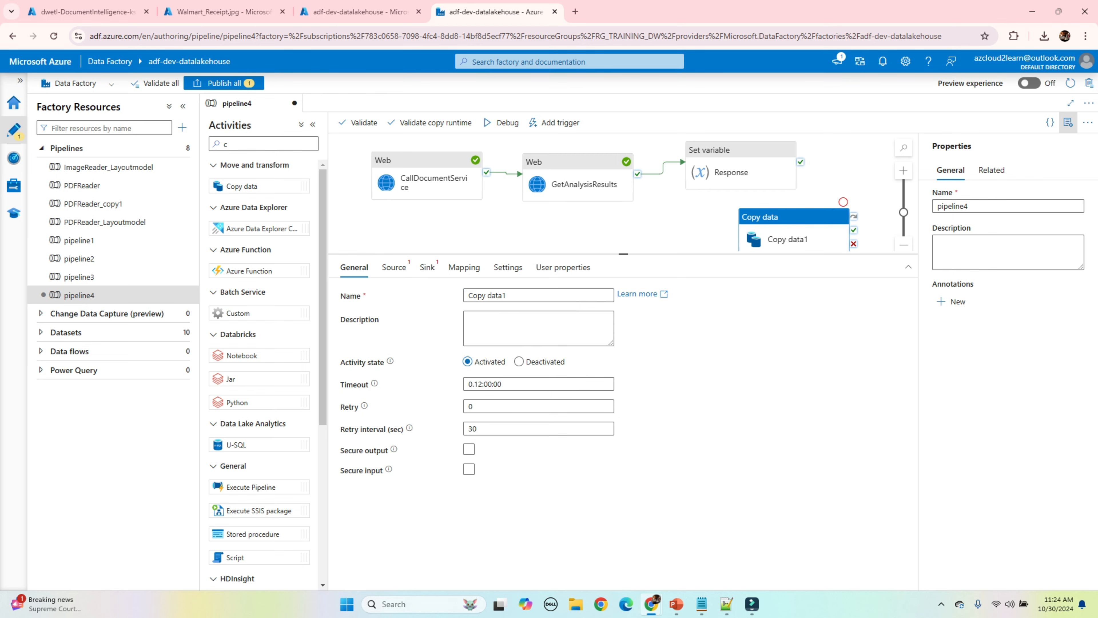
{"action": "left_click", "coordinate": [774, 149]}
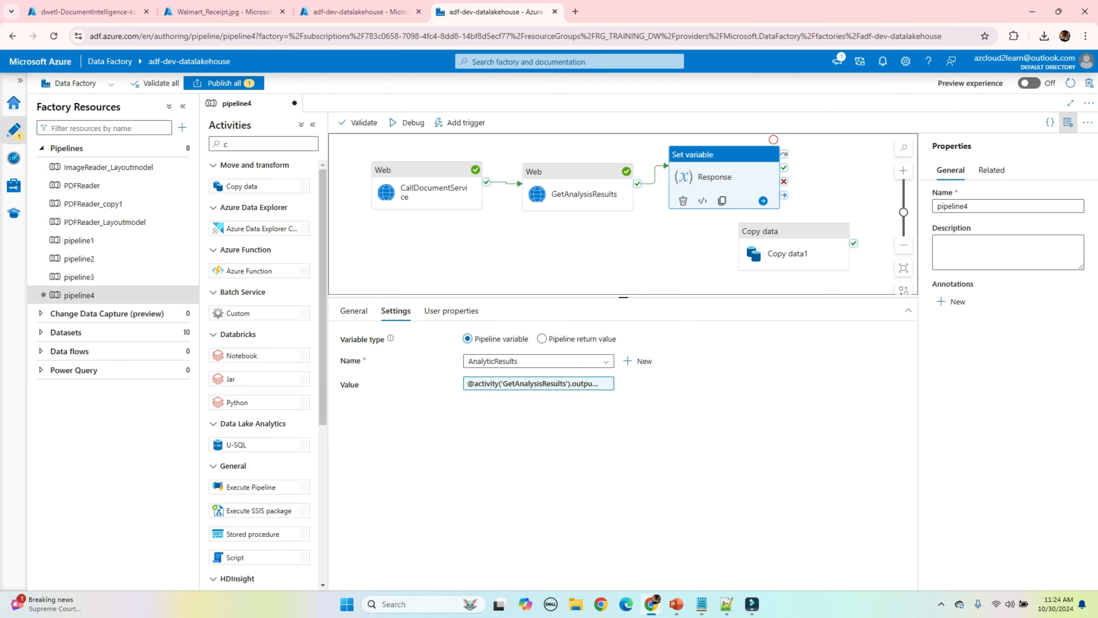
{"action": "left_click_drag", "start_coordinate": [784, 167], "coordinate": [802, 244]}
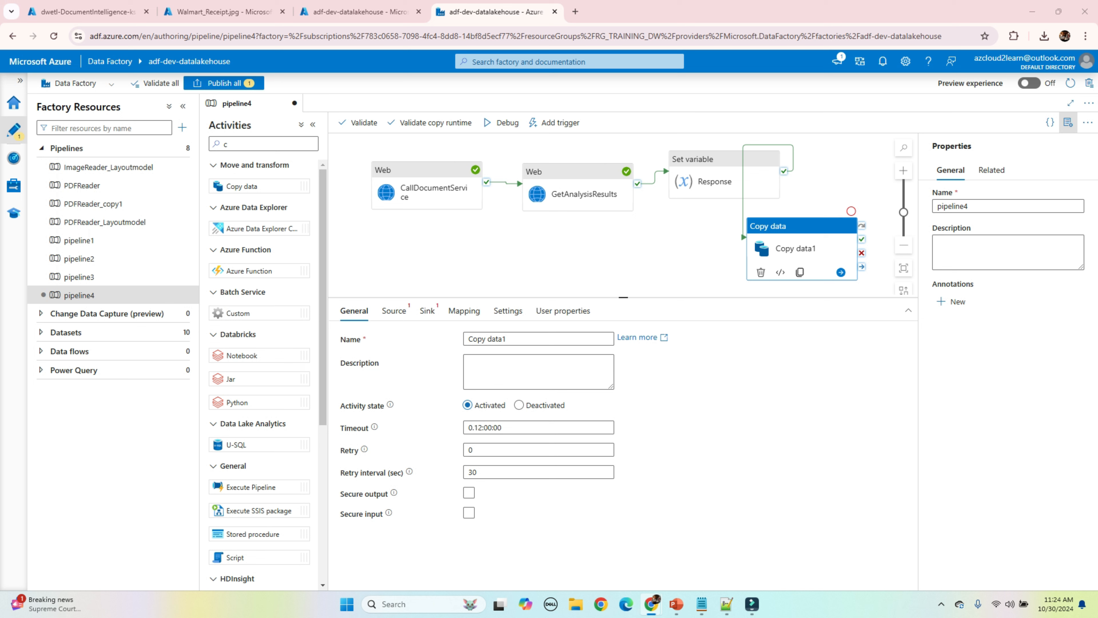
Rename the Copy data activity to Copydata and open its source dataset settings
{"action": "triple_click", "coordinate": [487, 338]}
{"action": "type", "text": "Copydata"}
{"action": "left_click", "coordinate": [393, 310]}
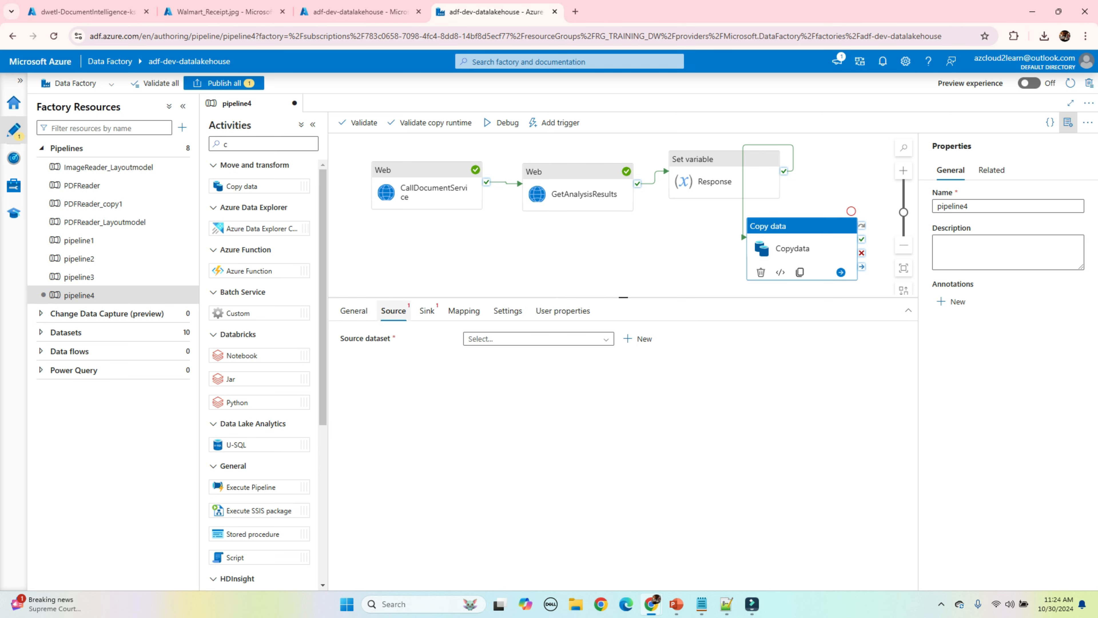
{"action": "left_click", "coordinate": [772, 158]}
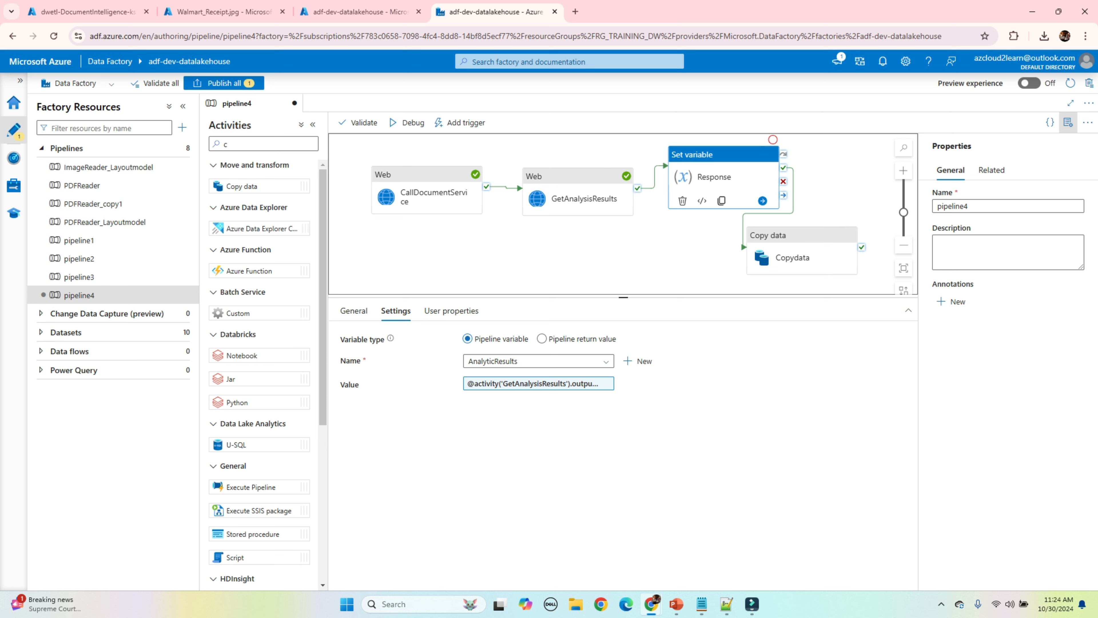
{"action": "left_click", "coordinate": [849, 231]}
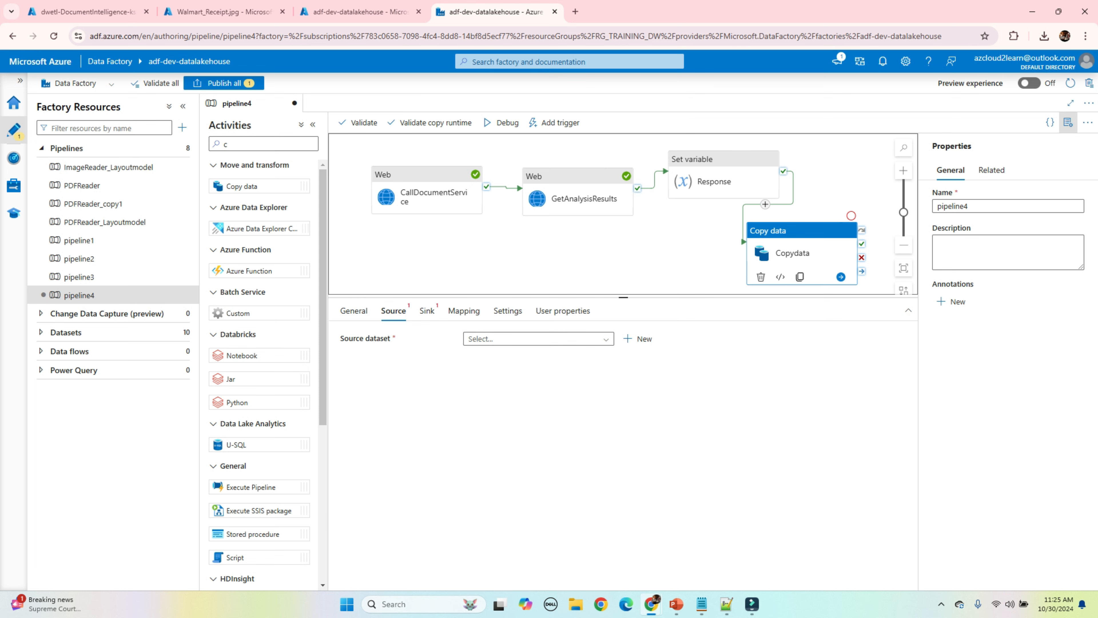
In the Azure portal, open Dummyfile.txt from the source container of lakehousedevstorage and view its contents
{"action": "left_click", "coordinate": [220, 12]}
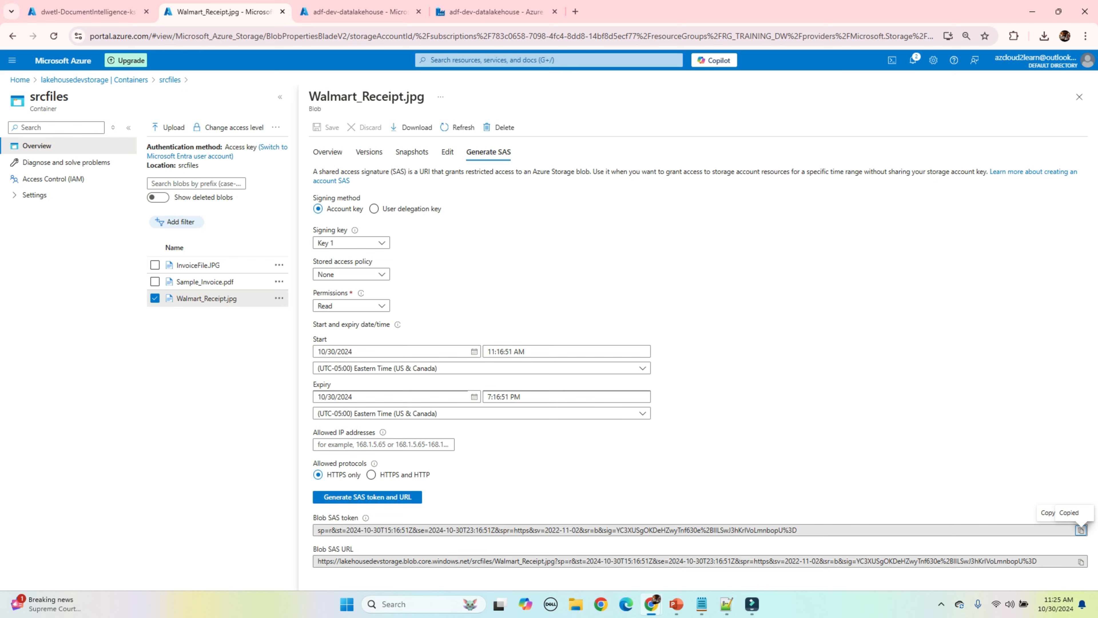
{"action": "left_click", "coordinate": [1078, 97]}
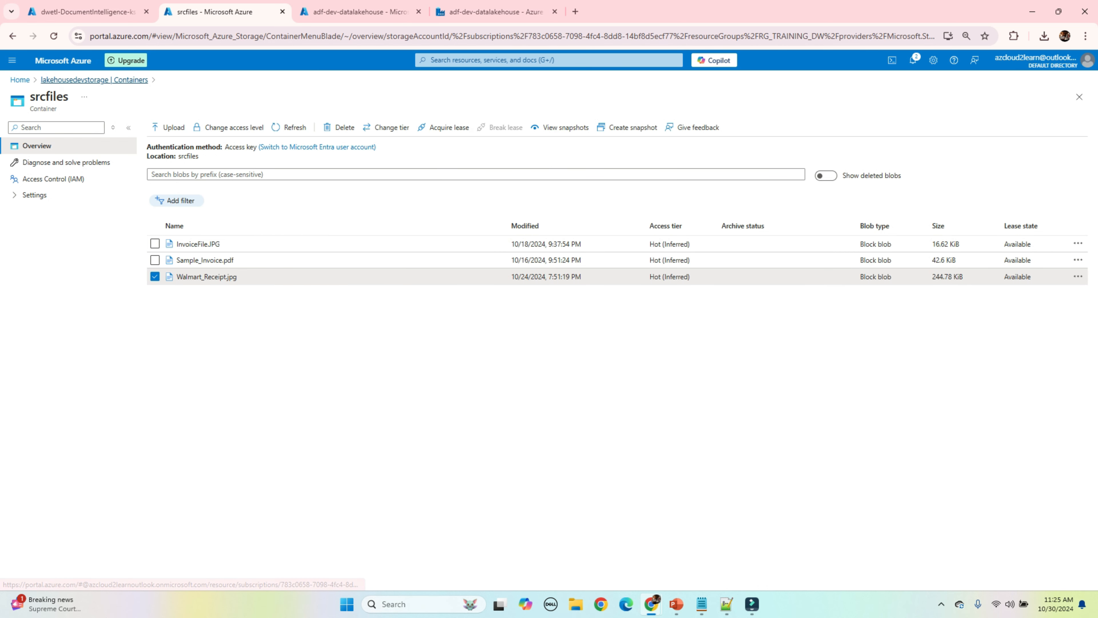
{"action": "left_click", "coordinate": [95, 80]}
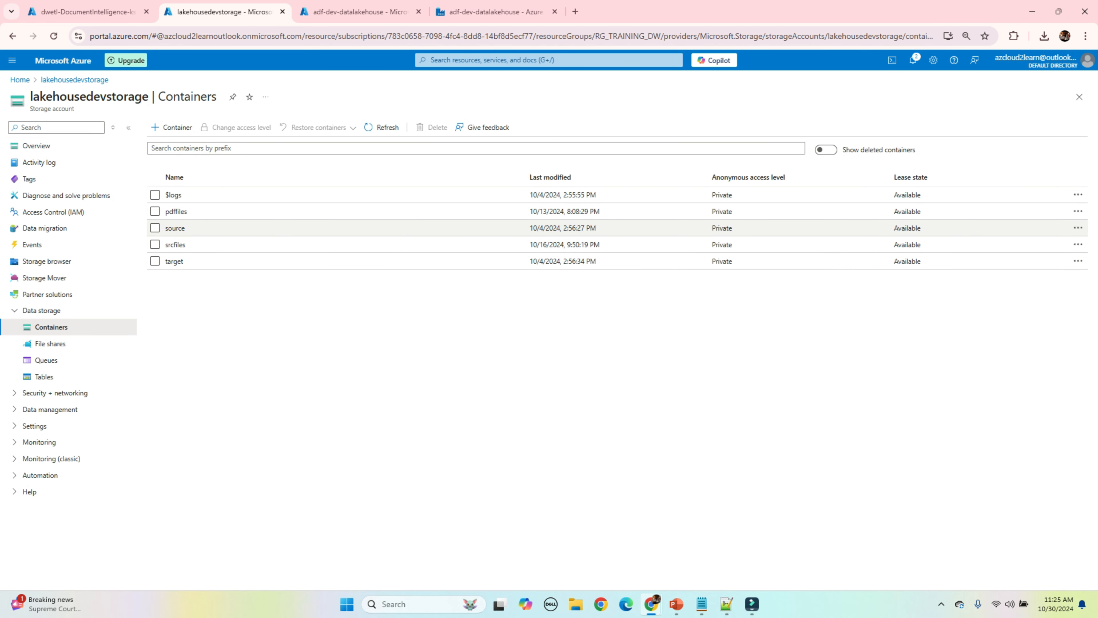
{"action": "left_click", "coordinate": [174, 228]}
{"action": "left_click", "coordinate": [194, 243]}
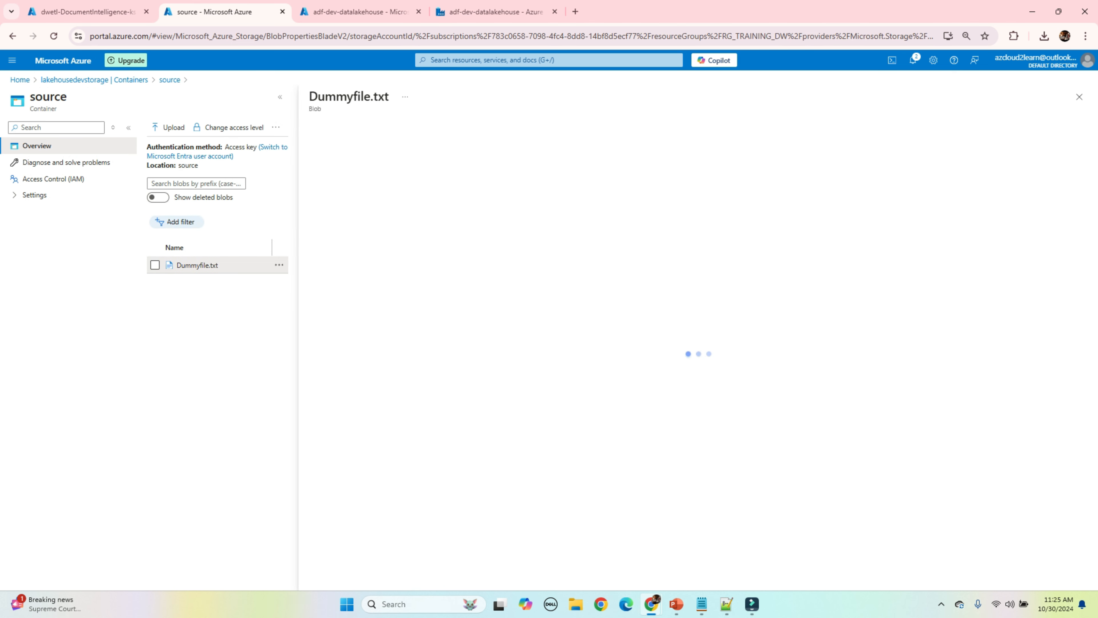
{"action": "left_click", "coordinate": [447, 151]}
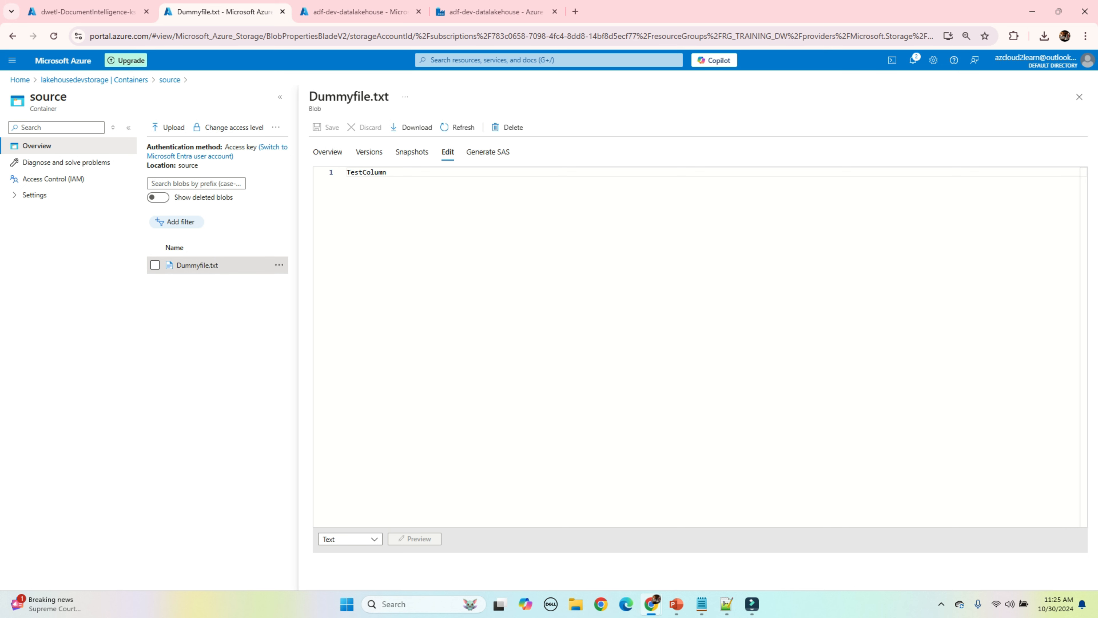
Return to Data Factory and start a new source dataset for Copydata on Azure Data Lake Storage Gen2 in DelimitedText format
{"action": "key", "text": "ctrl+a"}
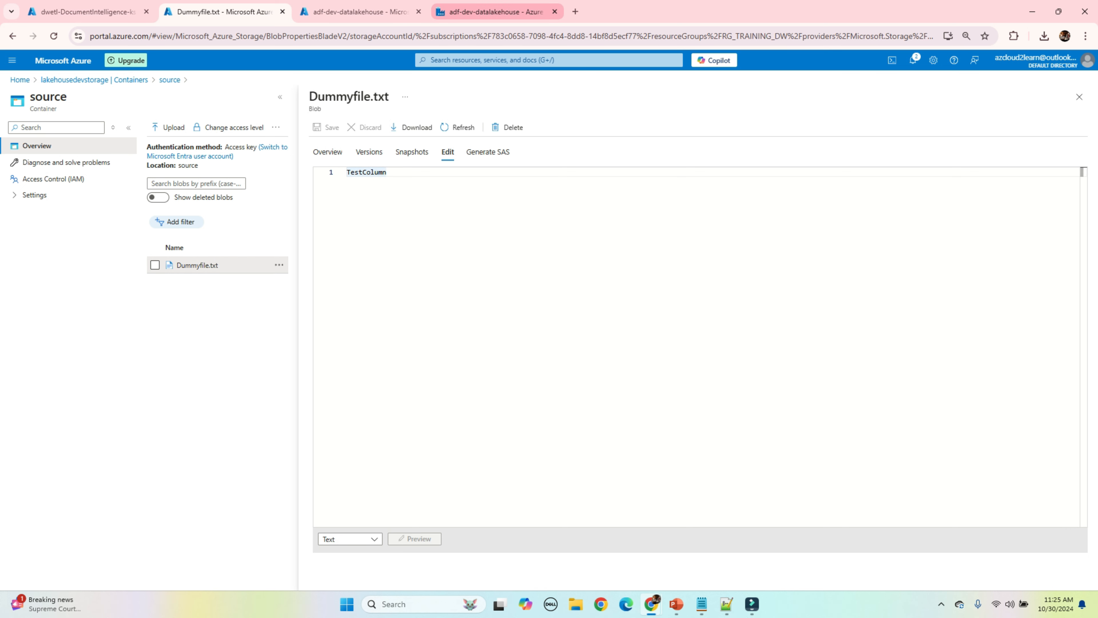
{"action": "left_click", "coordinate": [493, 11]}
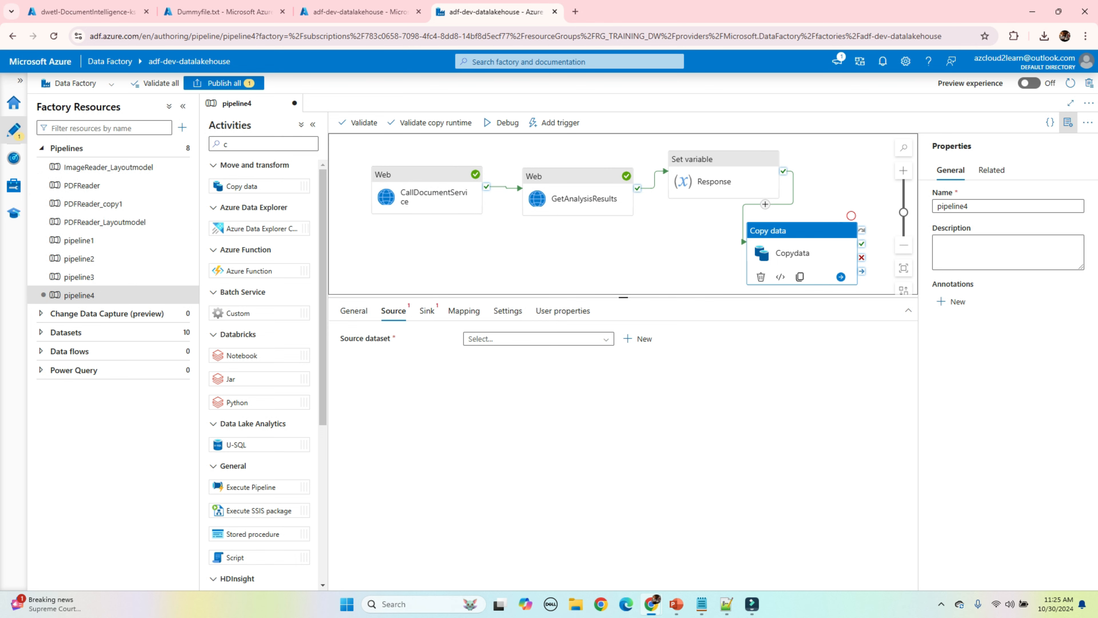
{"action": "left_click", "coordinate": [637, 338]}
{"action": "scroll", "coordinate": [906, 368], "scroll_direction": "down", "scroll_amount": 5}
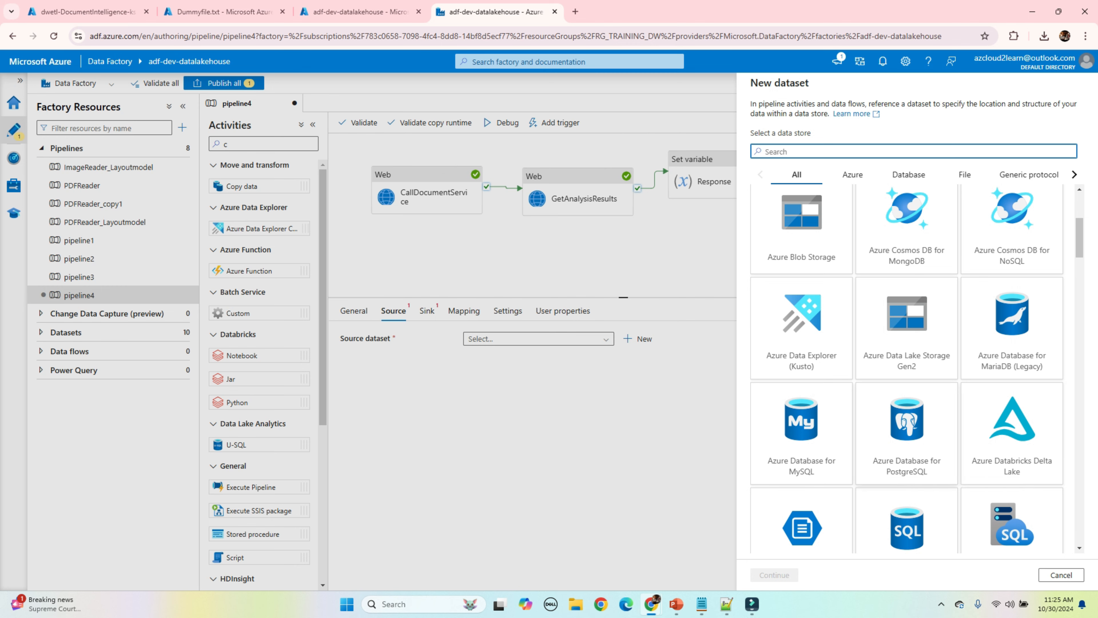
{"action": "scroll", "coordinate": [906, 423], "scroll_direction": "down", "scroll_amount": 2}
{"action": "left_click", "coordinate": [907, 424]}
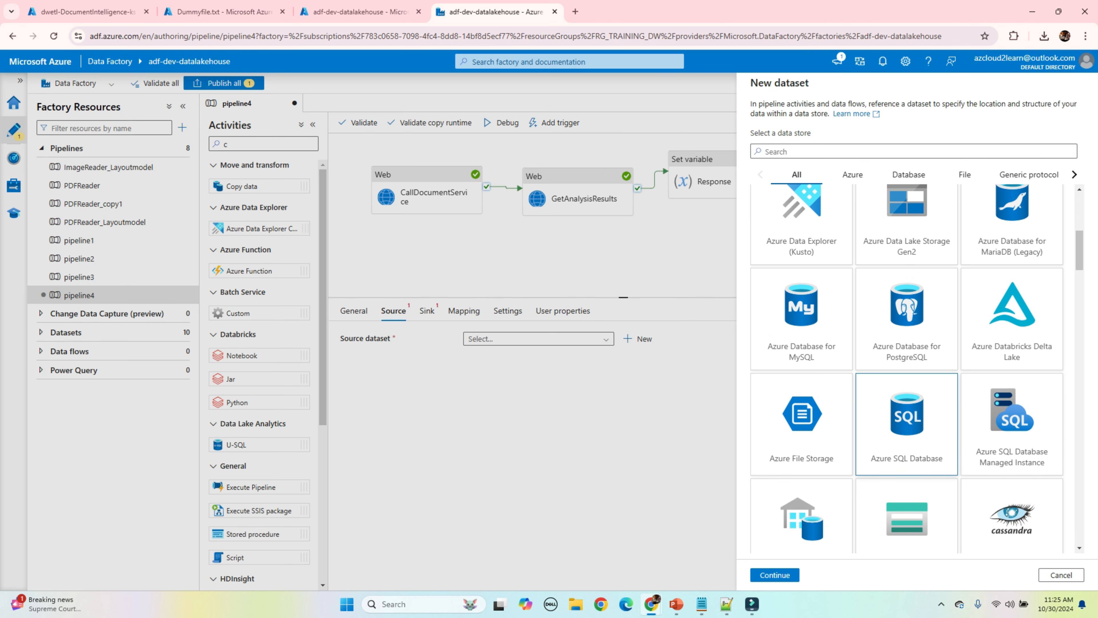
{"action": "scroll", "coordinate": [906, 368], "scroll_direction": "up", "scroll_amount": 5}
{"action": "left_click", "coordinate": [852, 174]}
{"action": "scroll", "coordinate": [916, 367], "scroll_direction": "down", "scroll_amount": 2}
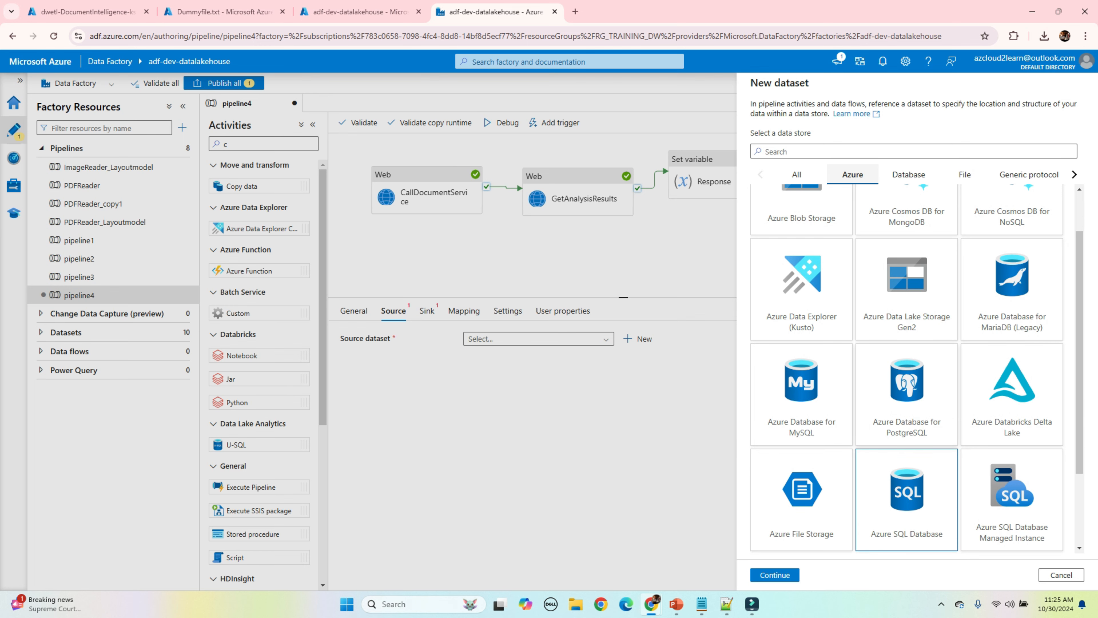
{"action": "scroll", "coordinate": [907, 367], "scroll_direction": "down", "scroll_amount": 1}
{"action": "scroll", "coordinate": [906, 368], "scroll_direction": "up", "scroll_amount": 2}
{"action": "left_click", "coordinate": [907, 346]}
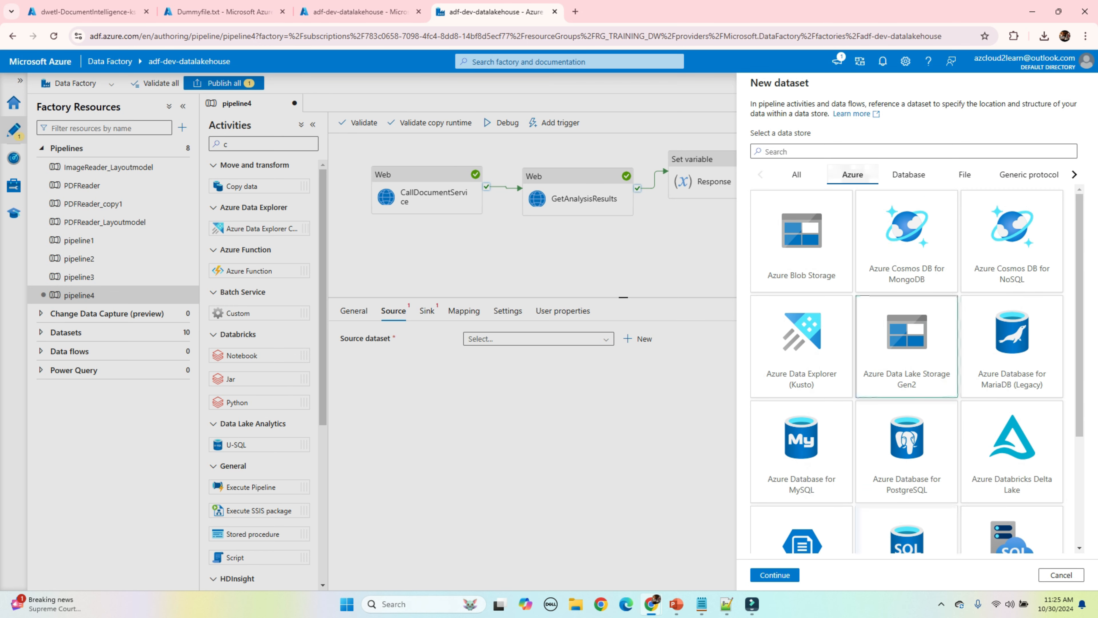
{"action": "left_click", "coordinate": [774, 575]}
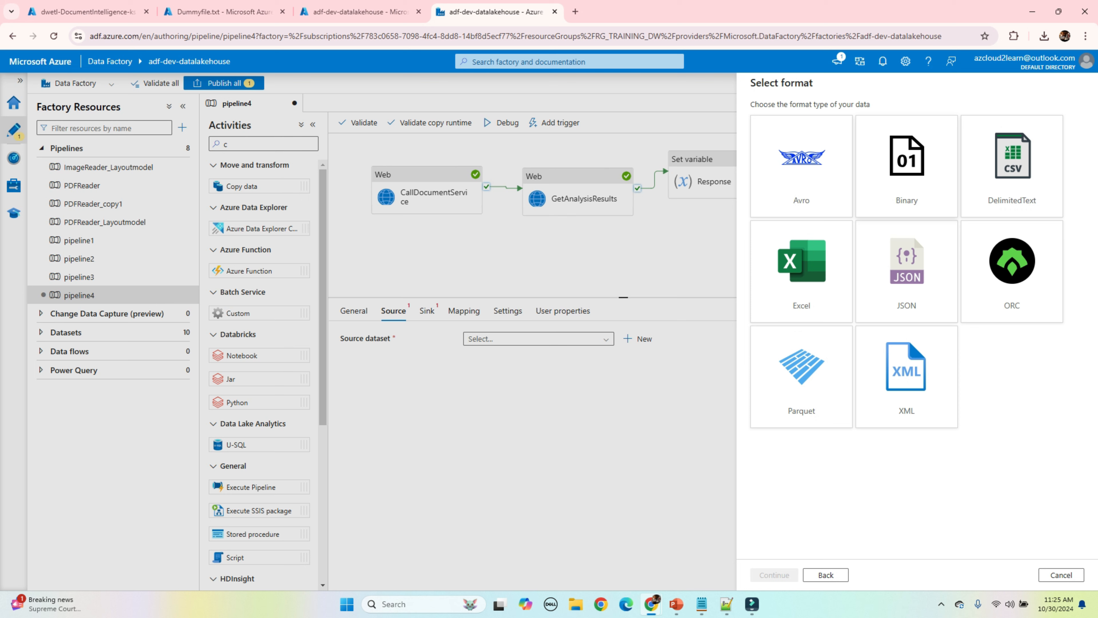
{"action": "left_click", "coordinate": [1012, 166]}
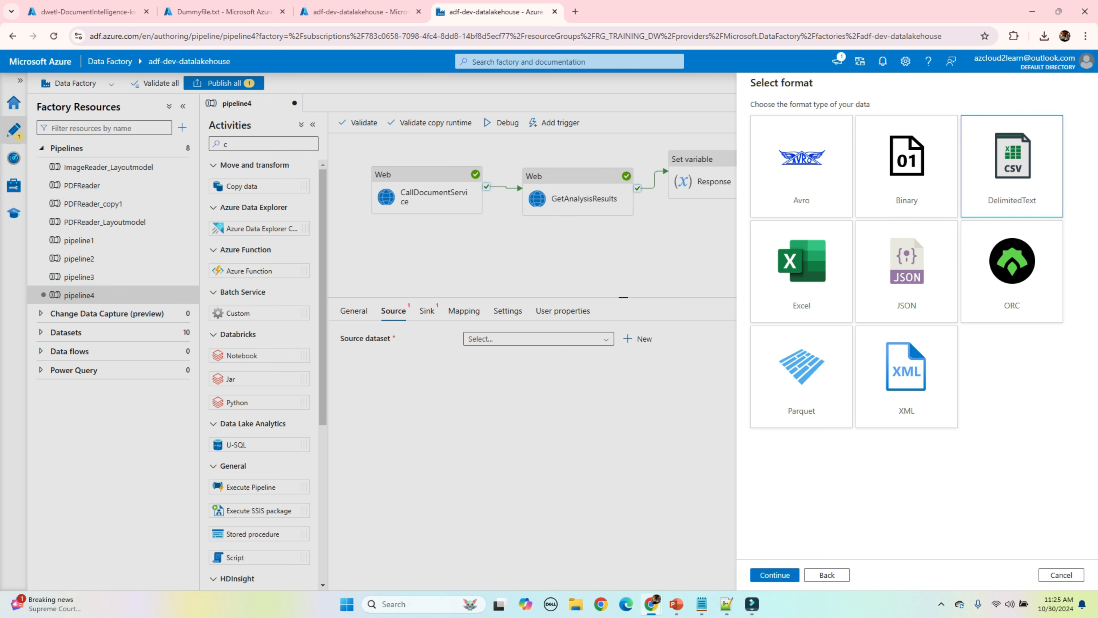
{"action": "left_click", "coordinate": [775, 574]}
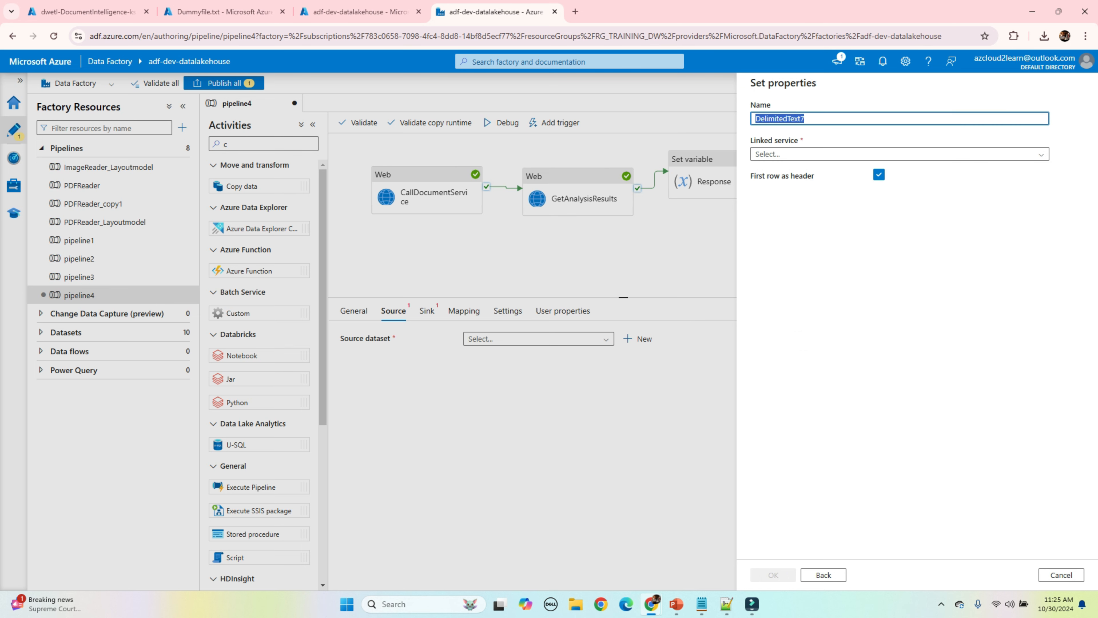
Name the source dataset DS_DmmyFile, link it to LS_AzureDataLakeStorage, and turn off first row as header
{"action": "type", "text": "DS_"}
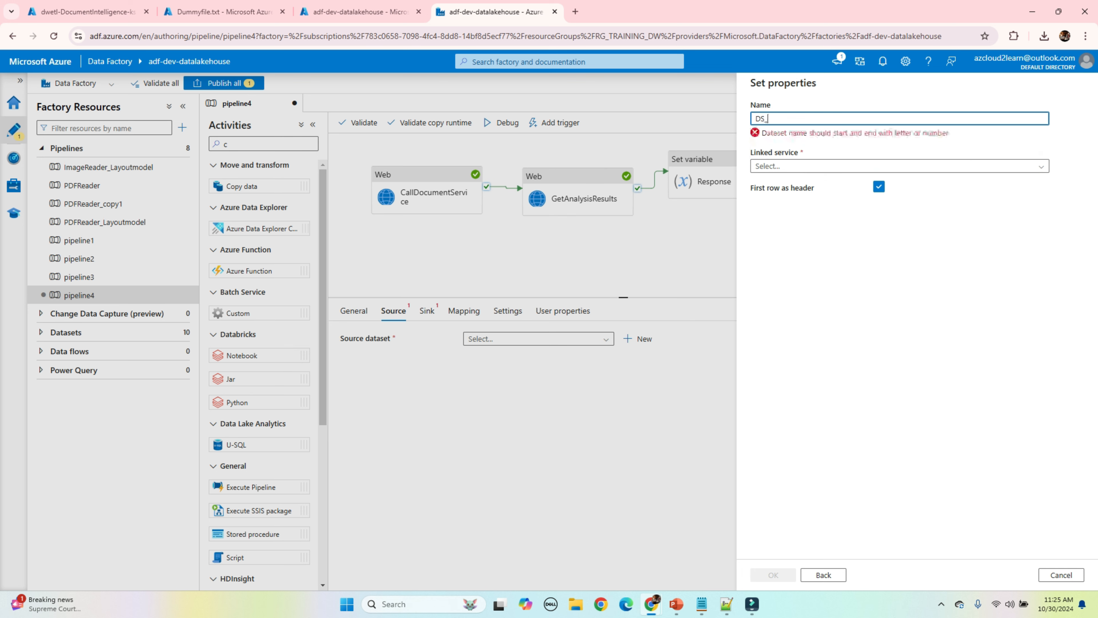
{"action": "type", "text": "DmmyFile"}
{"action": "key", "text": "Tab"}
{"action": "key", "text": "Down"}
{"action": "key", "text": "Down"}
{"action": "key", "text": "Down"}
{"action": "key", "text": "Return"}
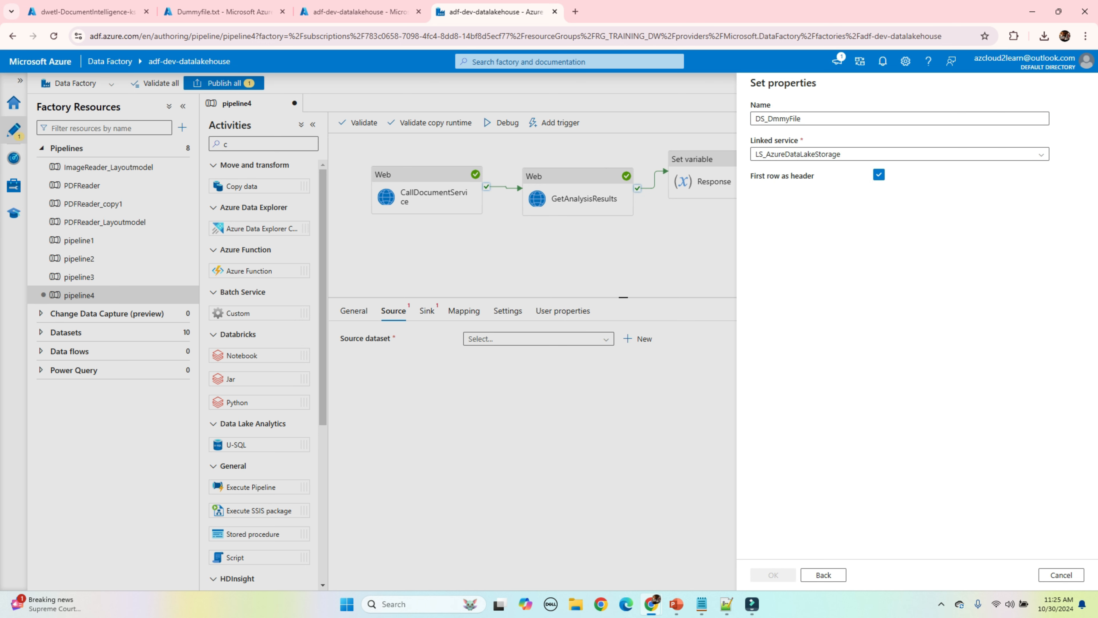
{"action": "left_click", "coordinate": [879, 208]}
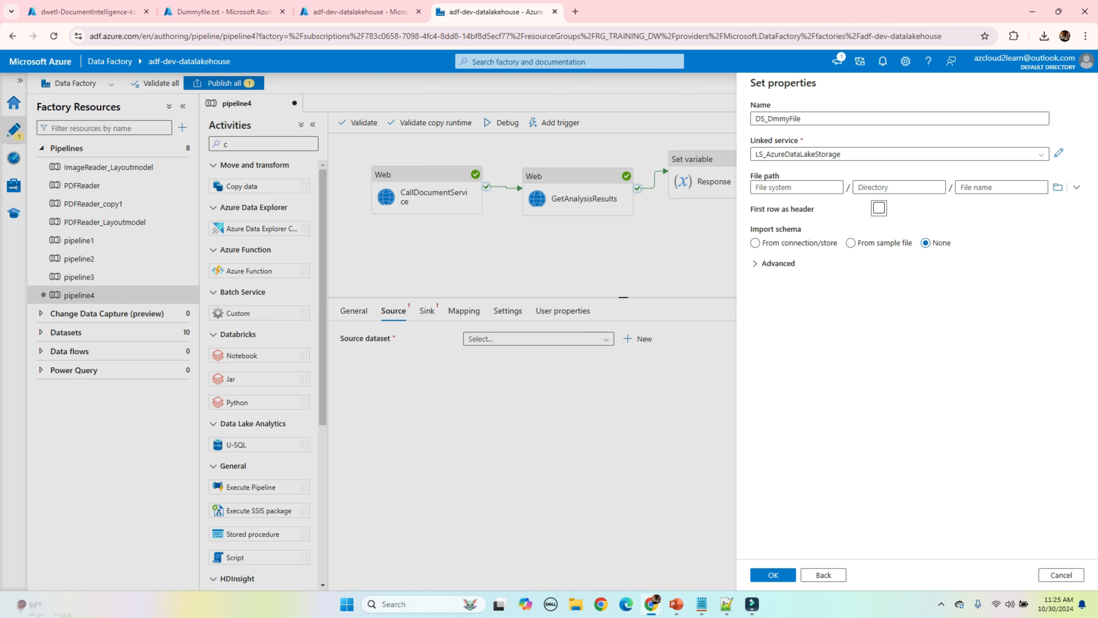
Set the dataset's file path to Dummyfile.txt in the source folder, set schema import to None, and create the dataset
{"action": "left_click", "coordinate": [1058, 188]}
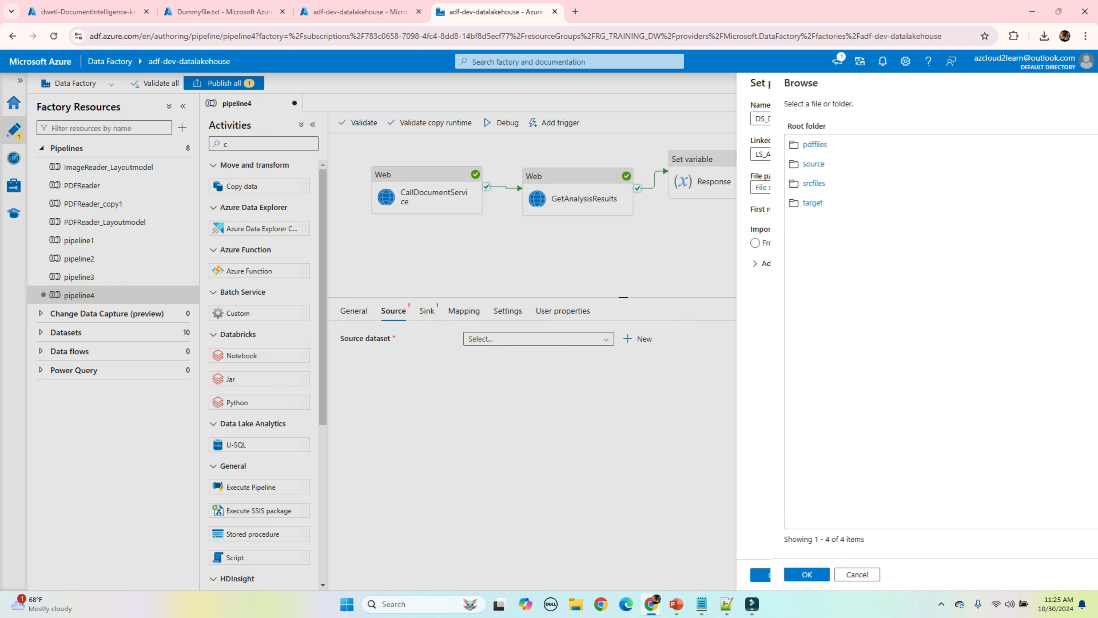
{"action": "double_click", "coordinate": [791, 183]}
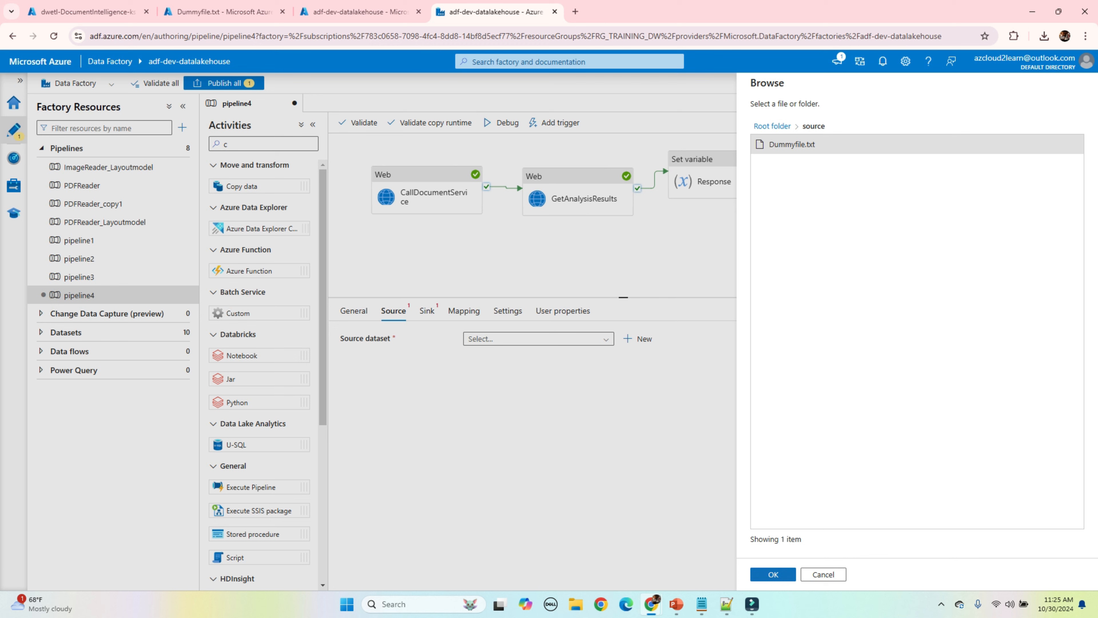
{"action": "left_click", "coordinate": [773, 573]}
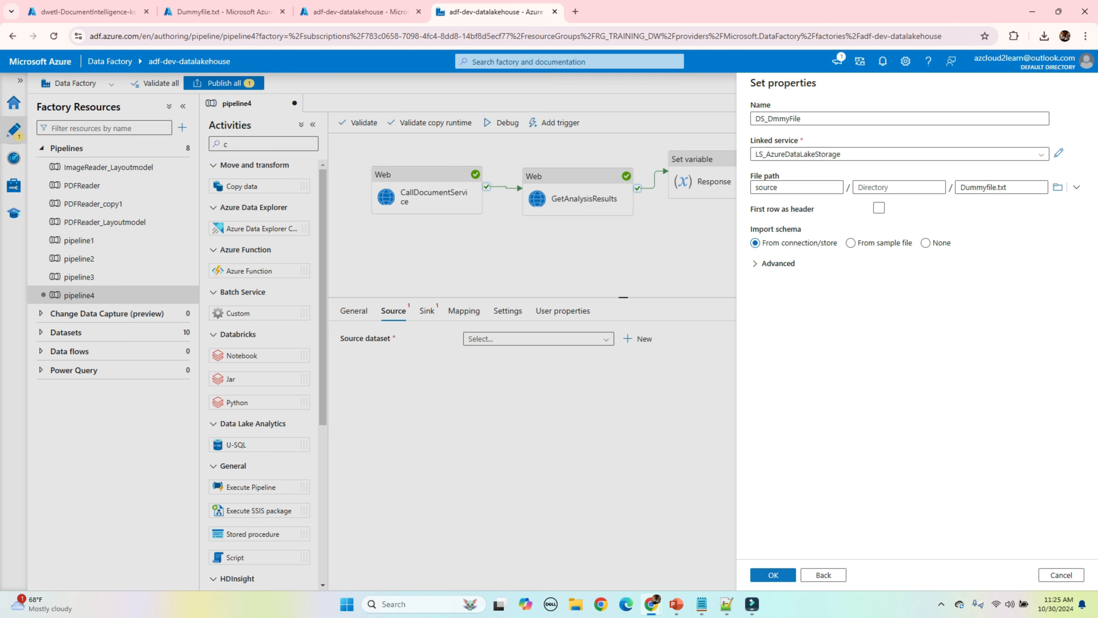
{"action": "left_click", "coordinate": [926, 243]}
{"action": "left_click", "coordinate": [773, 574]}
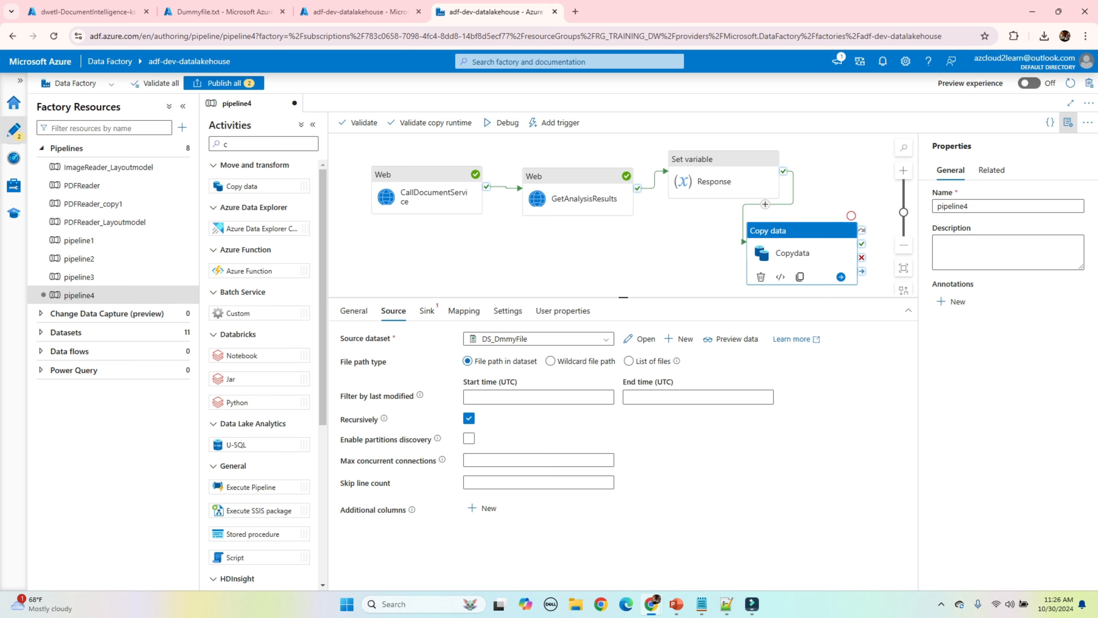
Add an additional column named FileContent to the Copydata source settings
{"action": "left_click", "coordinate": [481, 508]}
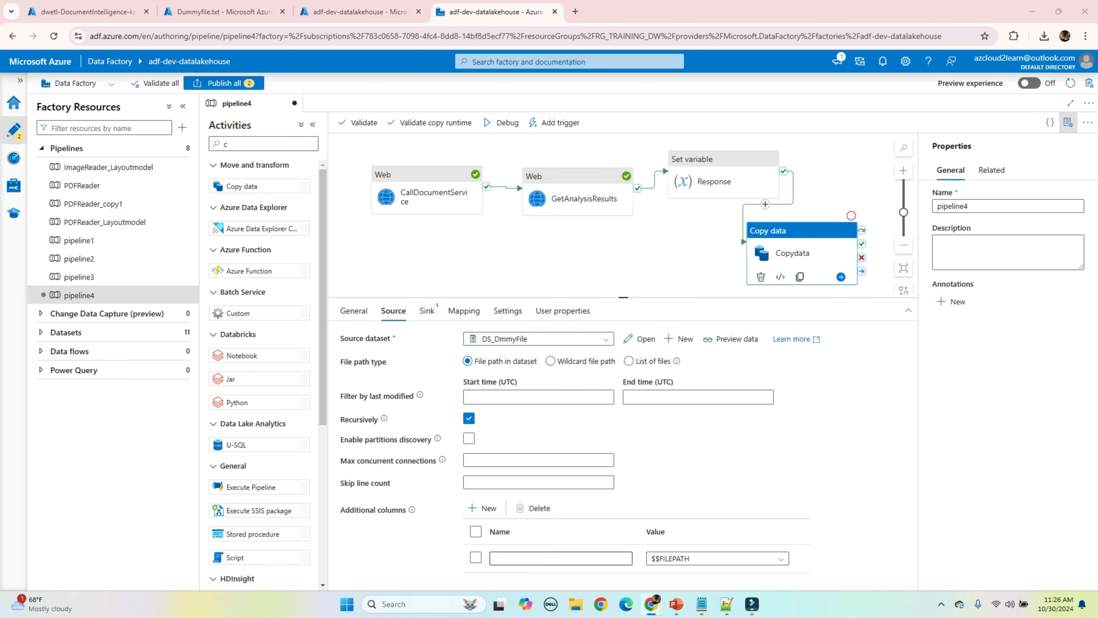
{"action": "left_click", "coordinate": [561, 558]}
{"action": "type", "text": "FileContent"}
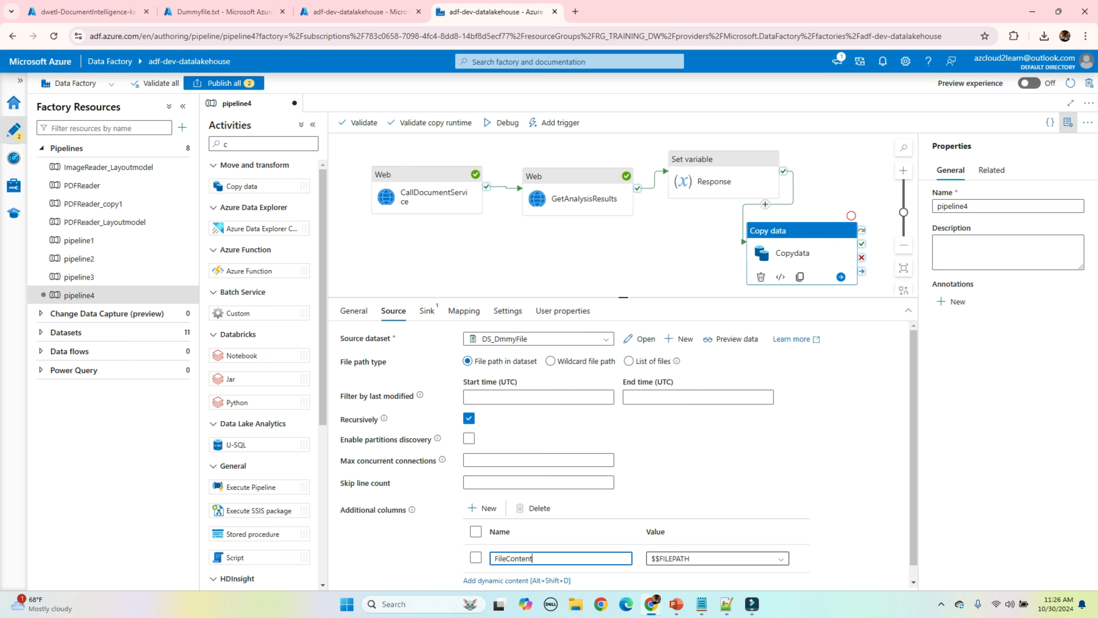
{"action": "left_click", "coordinate": [708, 558]}
{"action": "scroll", "coordinate": [709, 559], "scroll_direction": "down", "scroll_amount": 1}
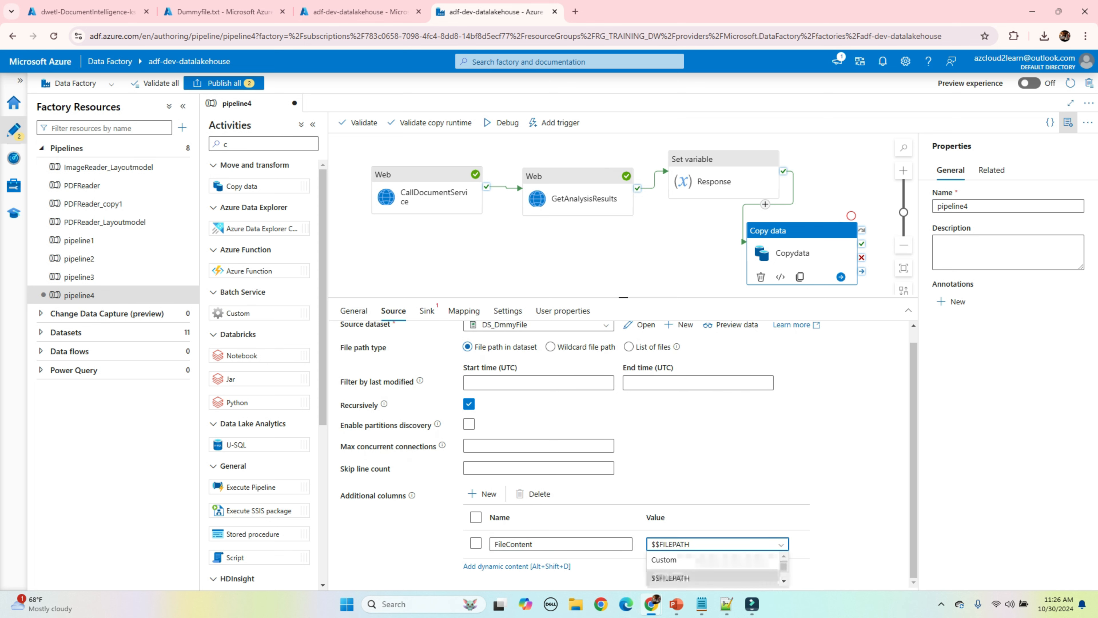
{"action": "scroll", "coordinate": [709, 571], "scroll_direction": "down", "scroll_amount": 1}
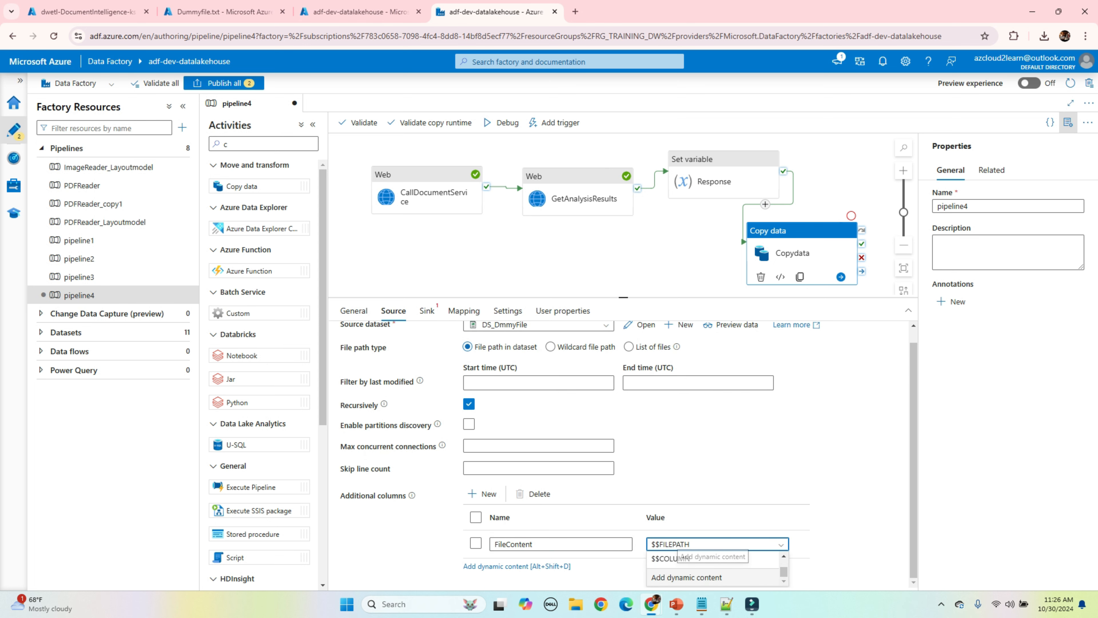
{"action": "left_click", "coordinate": [687, 577]}
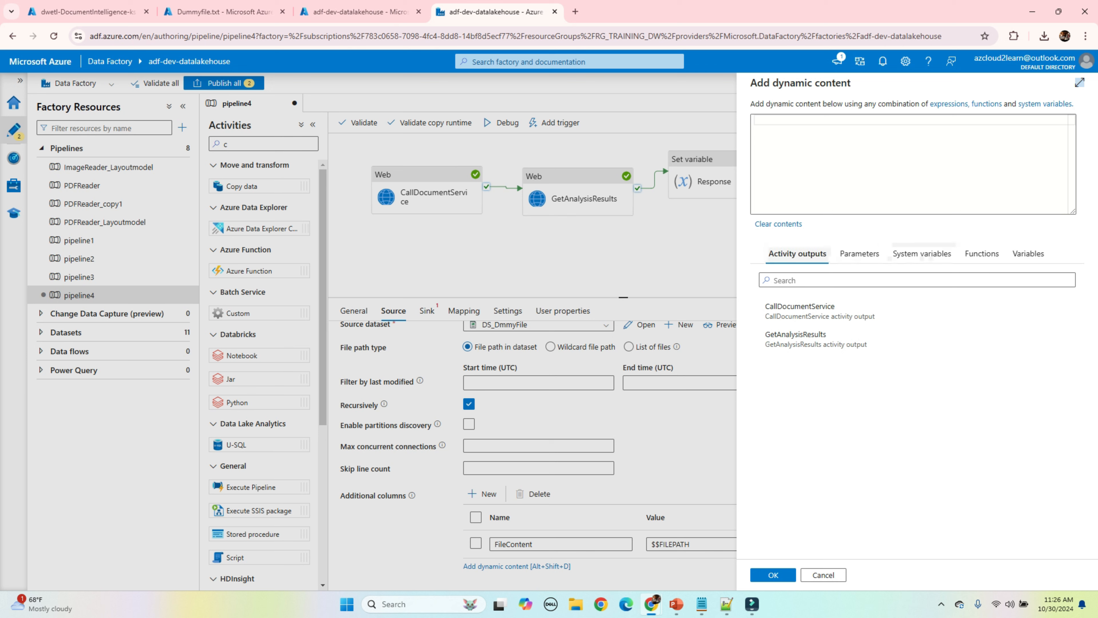
{"action": "left_click", "coordinate": [1028, 254]}
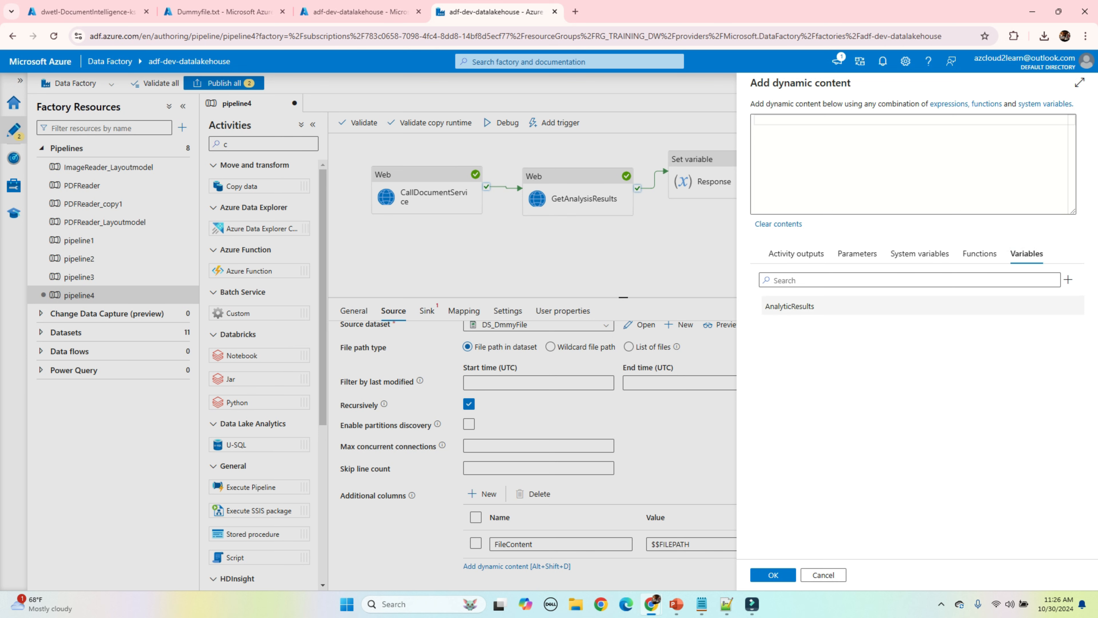
{"action": "left_click", "coordinate": [796, 306]}
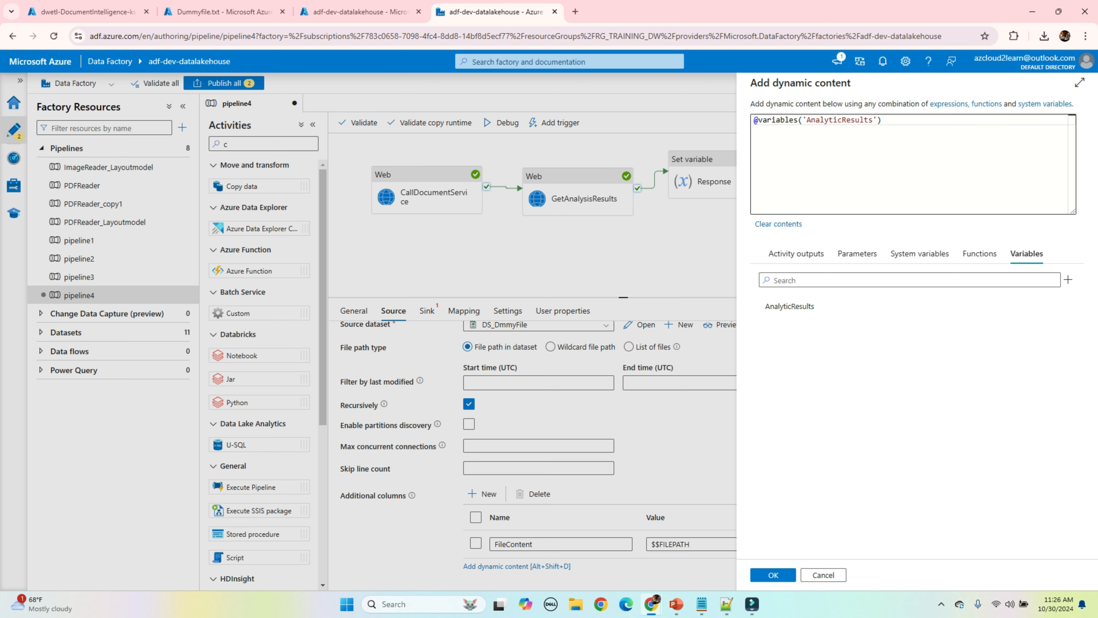
{"action": "key", "text": "ctrl+a"}
{"action": "left_click", "coordinate": [772, 575]}
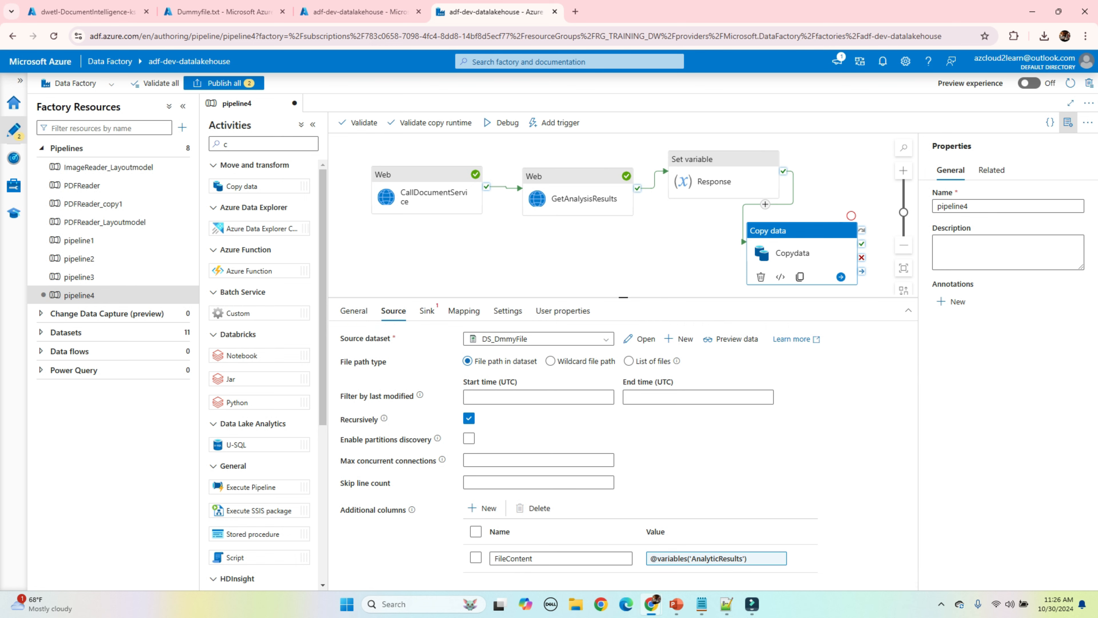
Start a new sink dataset for Copydata on Azure Data Lake Storage Gen2 in DelimitedText format
{"action": "left_click", "coordinate": [426, 310]}
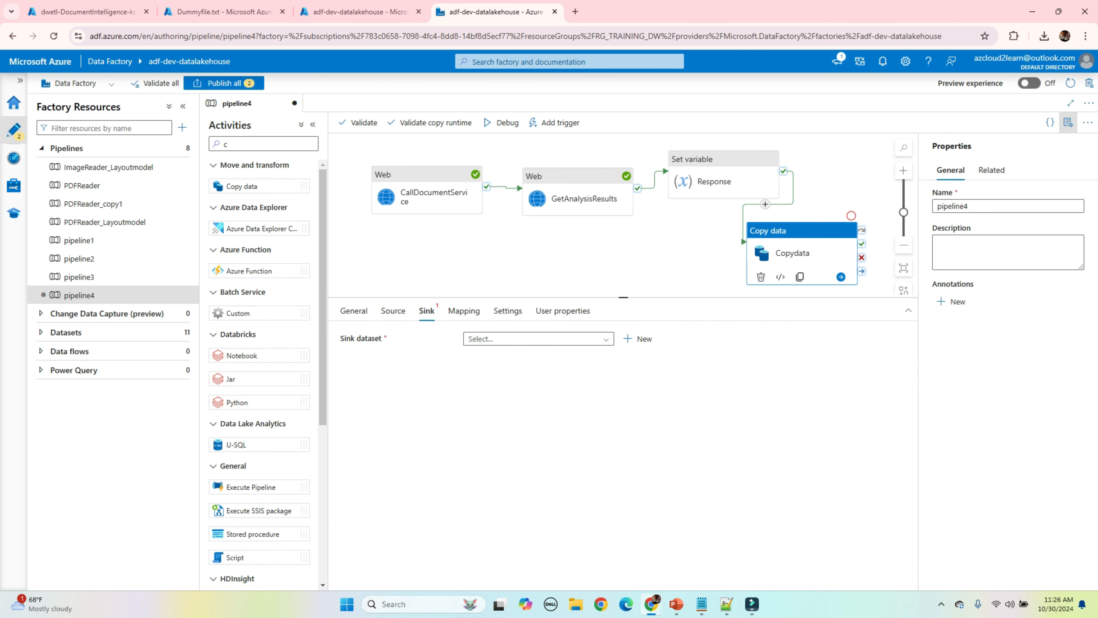
{"action": "left_click", "coordinate": [637, 338]}
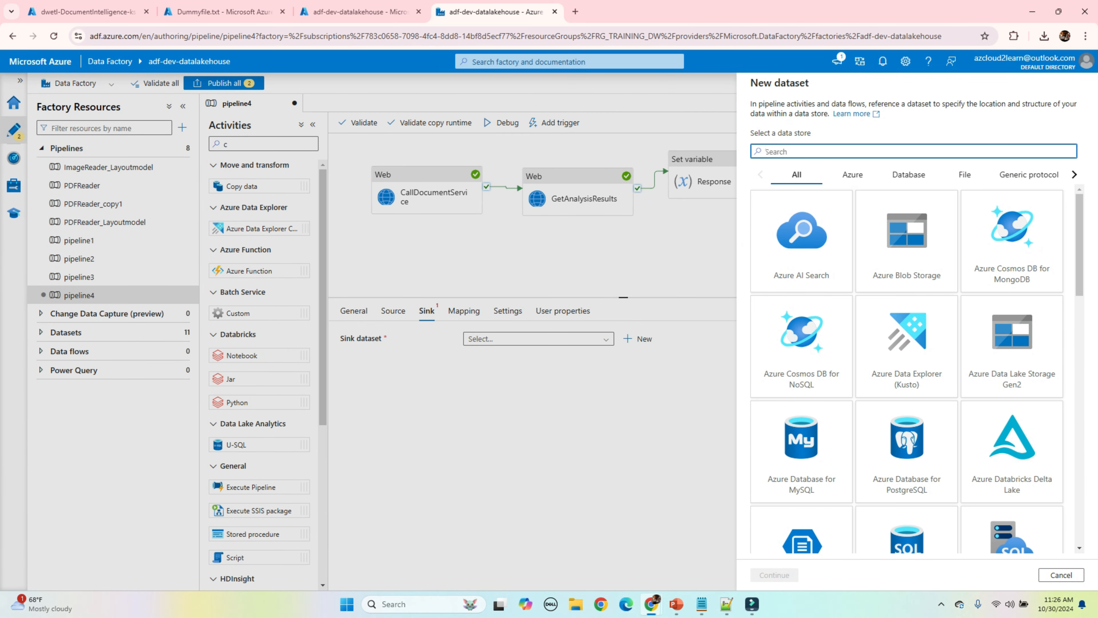
{"action": "left_click", "coordinate": [1011, 346]}
{"action": "left_click", "coordinate": [774, 574]}
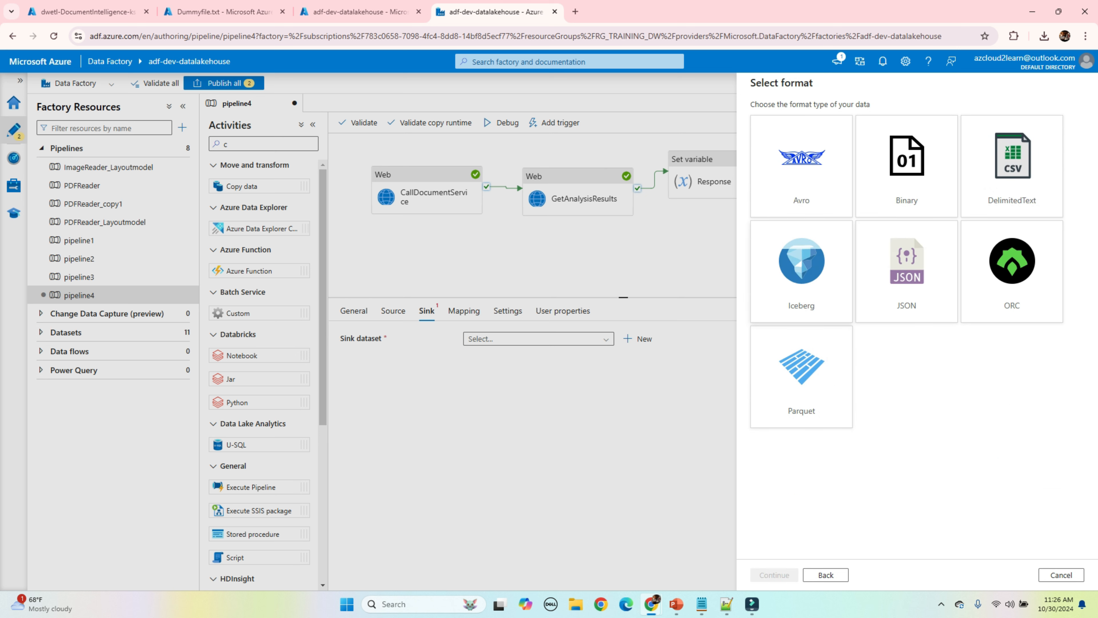
{"action": "left_click", "coordinate": [1011, 166]}
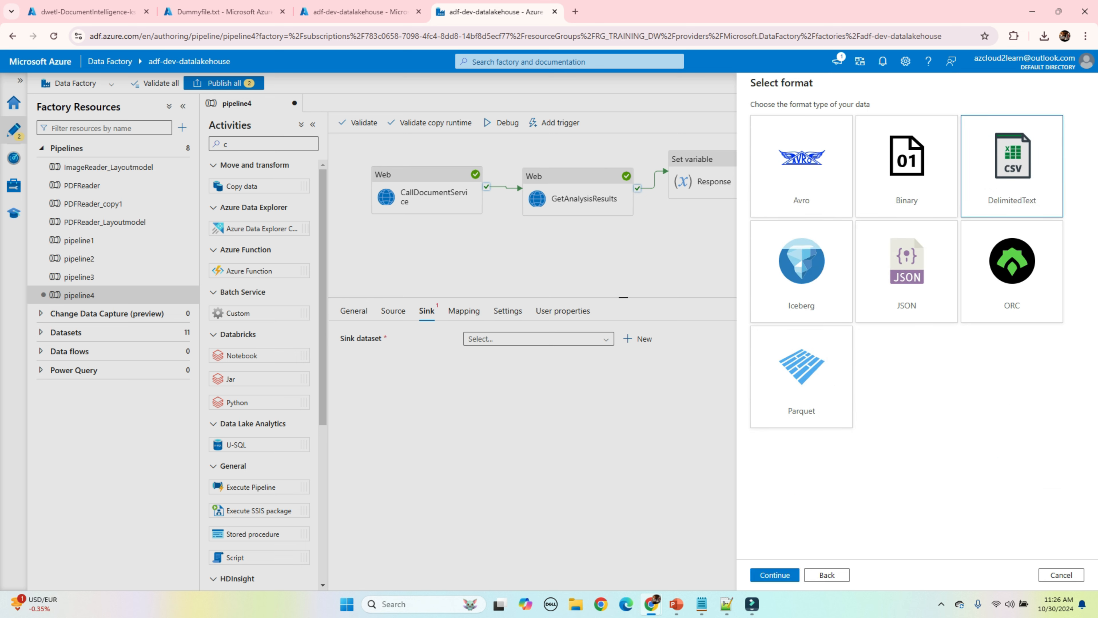
{"action": "left_click", "coordinate": [773, 575]}
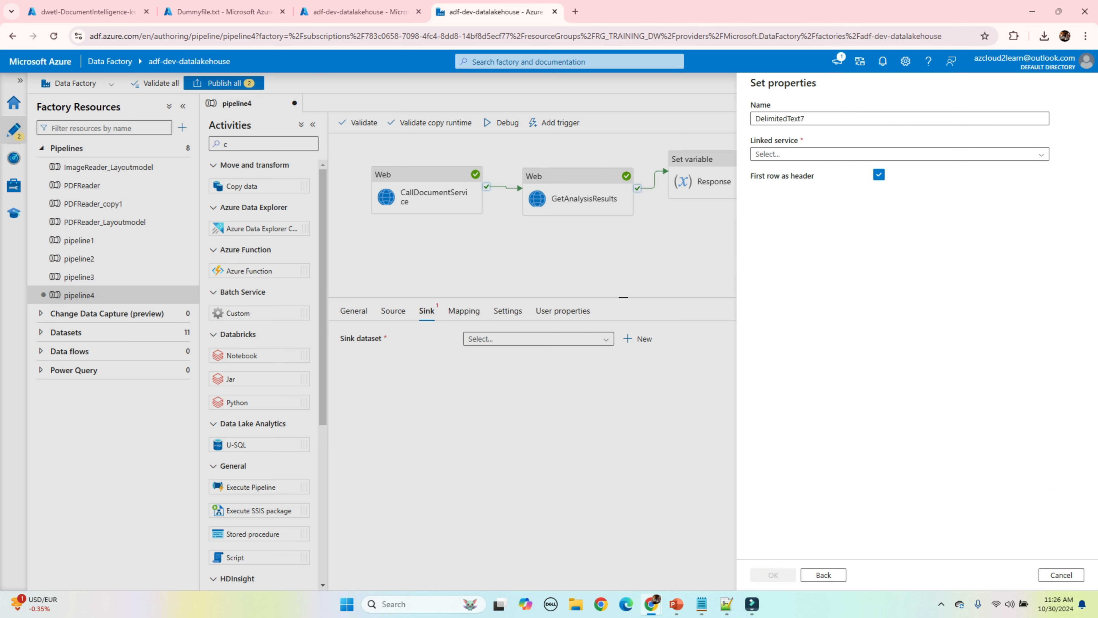
Name the sink dataset DS_Trg_file and link it to LS_AzureDataLakeStorage
{"action": "type", "text": "D"}
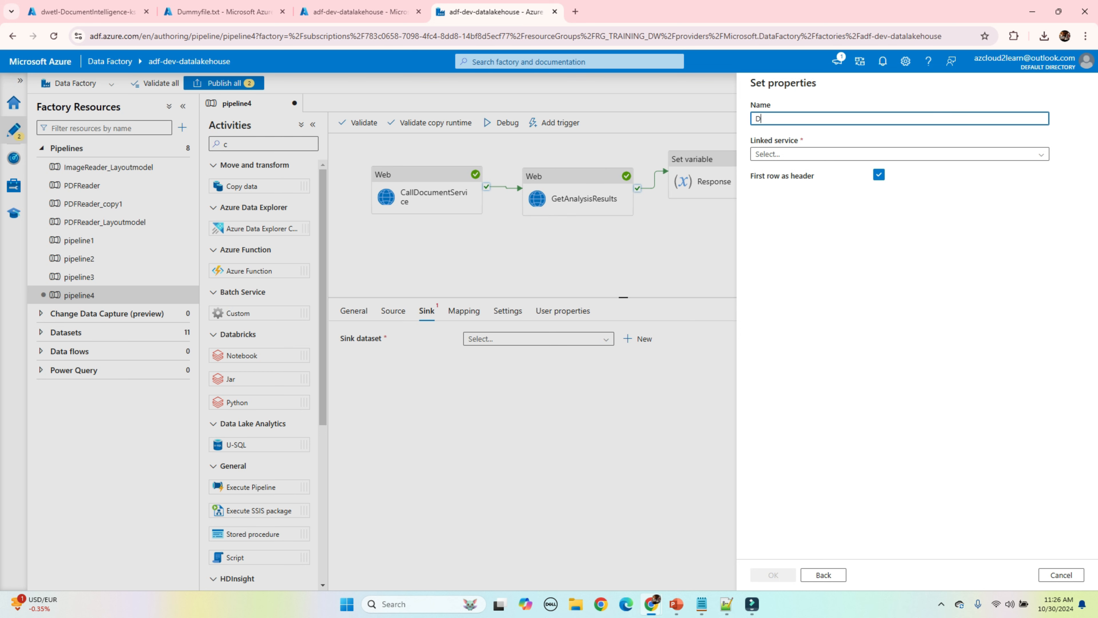
{"action": "type", "text": "S_Trg_file"}
{"action": "left_click", "coordinate": [899, 154]}
{"action": "left_click", "coordinate": [900, 209]}
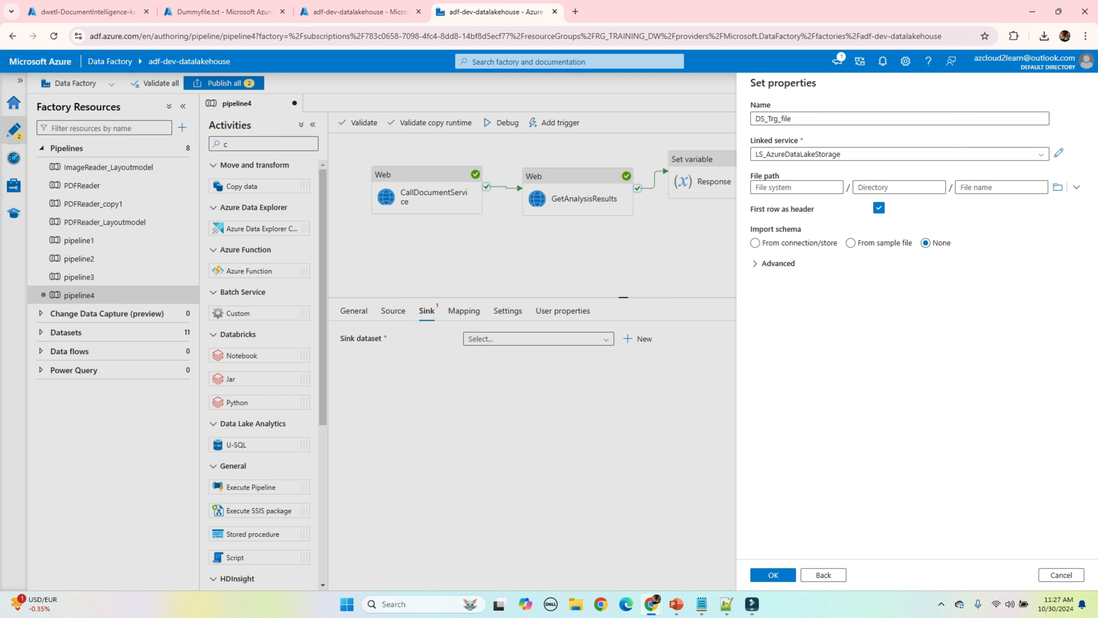
Create the sink dataset on the target folder with schema import set to None, and open DS_Trg_file for editing
{"action": "left_click", "coordinate": [1057, 186]}
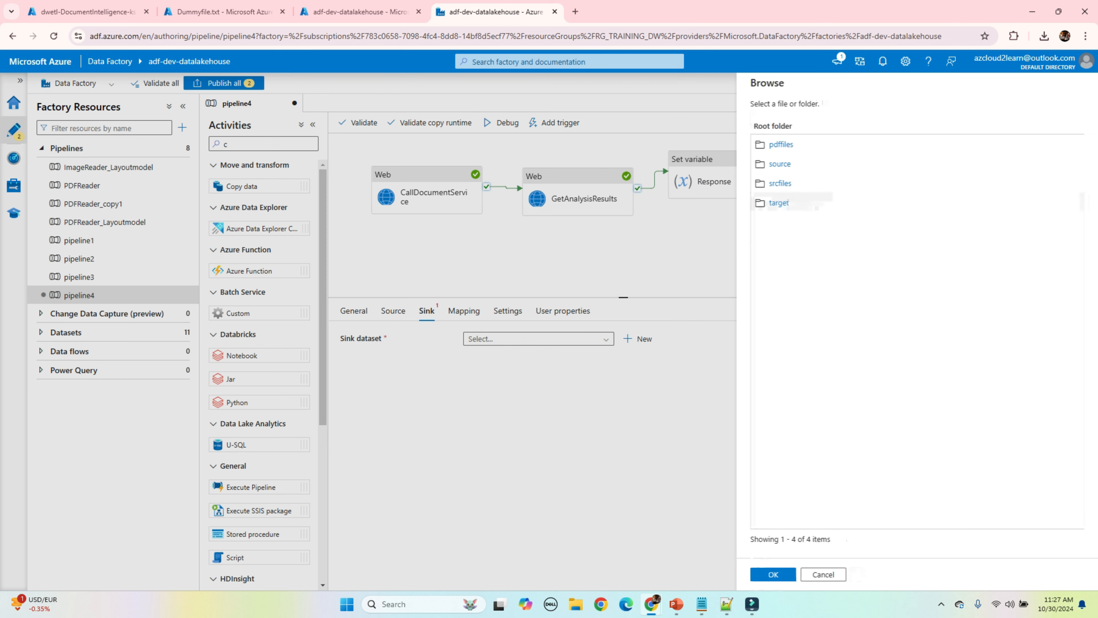
{"action": "left_click", "coordinate": [778, 202]}
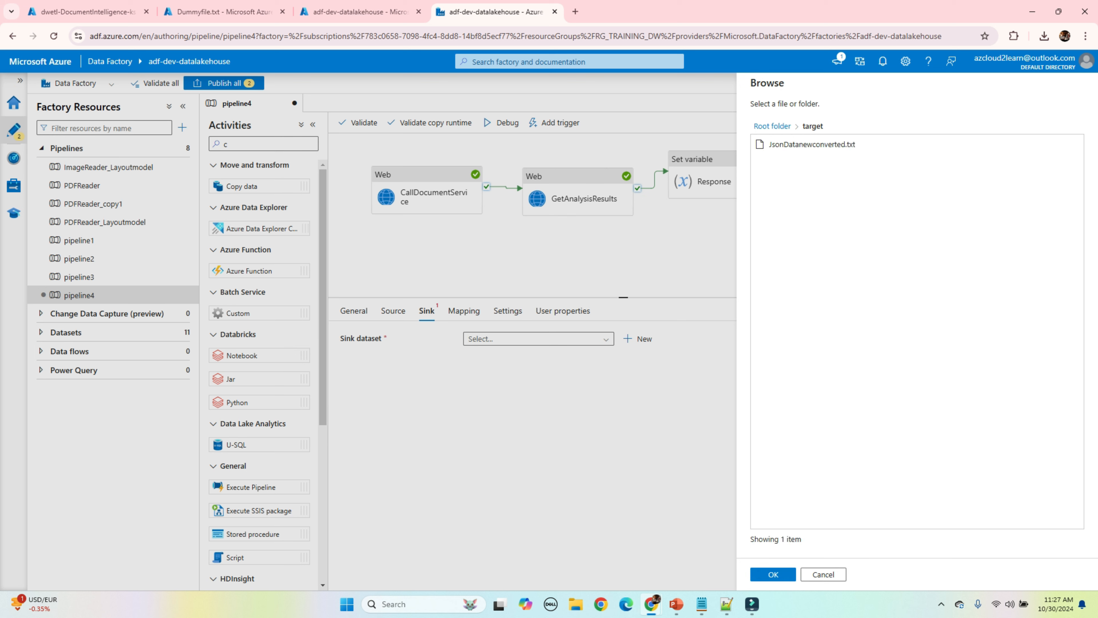
{"action": "left_click", "coordinate": [926, 243]}
{"action": "left_click", "coordinate": [773, 574]}
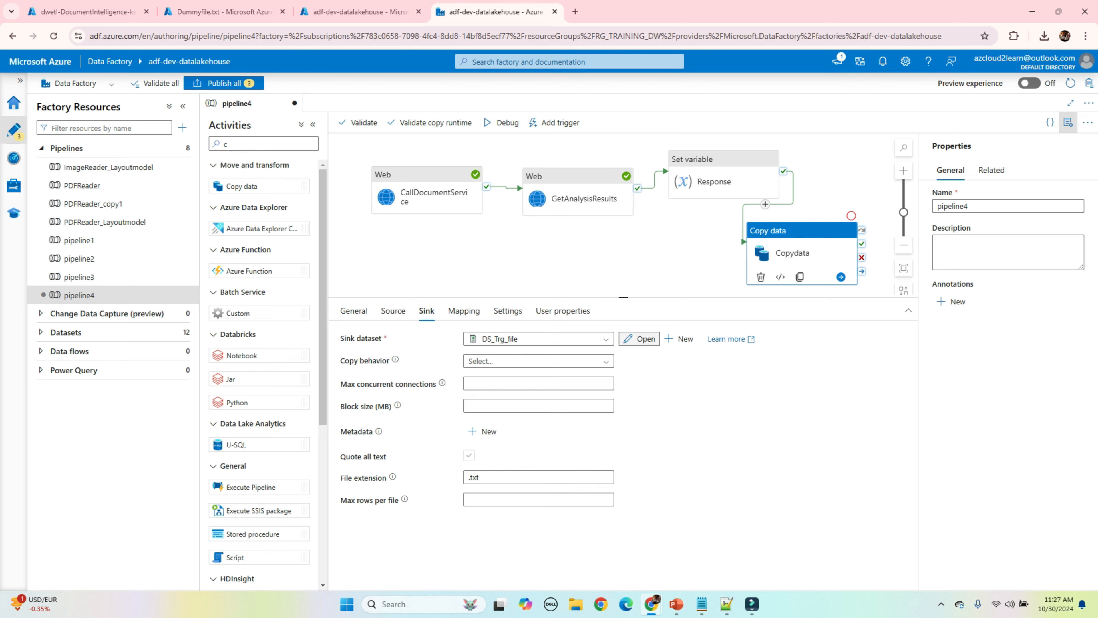
{"action": "left_click", "coordinate": [639, 339]}
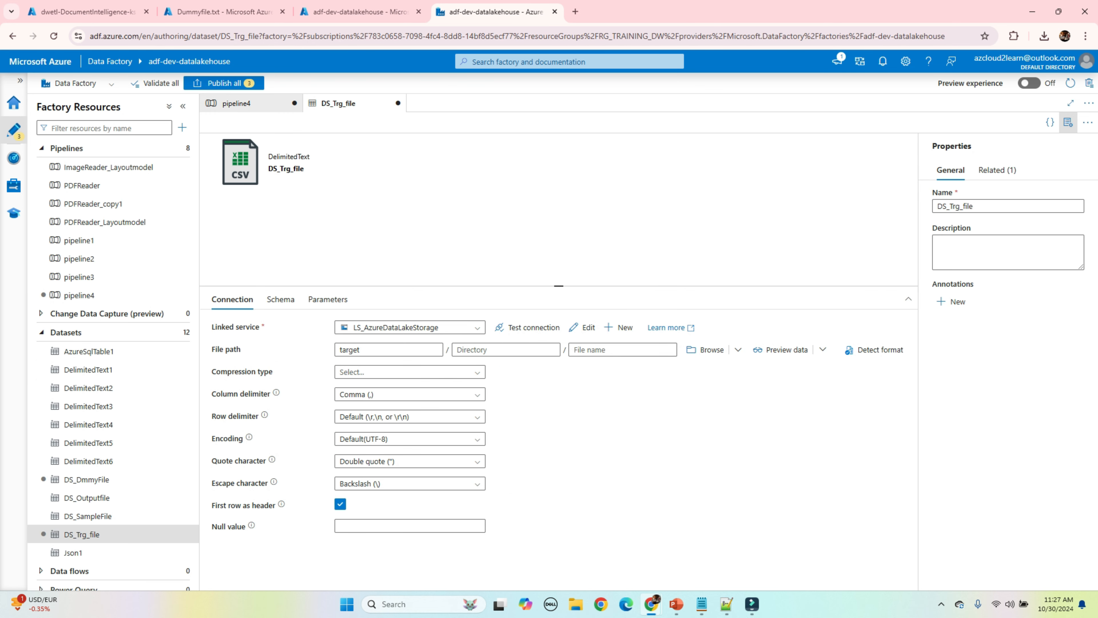
Set the DS_Trg_file dataset's file name to ExtractedData.txt in the target folder
{"action": "left_click", "coordinate": [614, 349]}
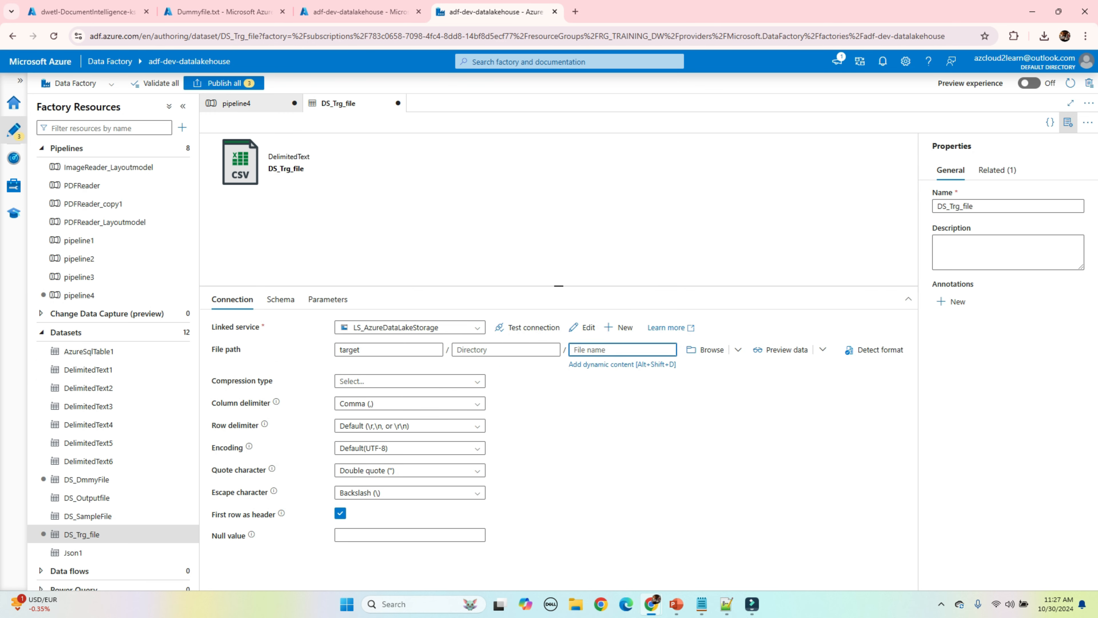
{"action": "type", "text": "ExtractedData.txt"}
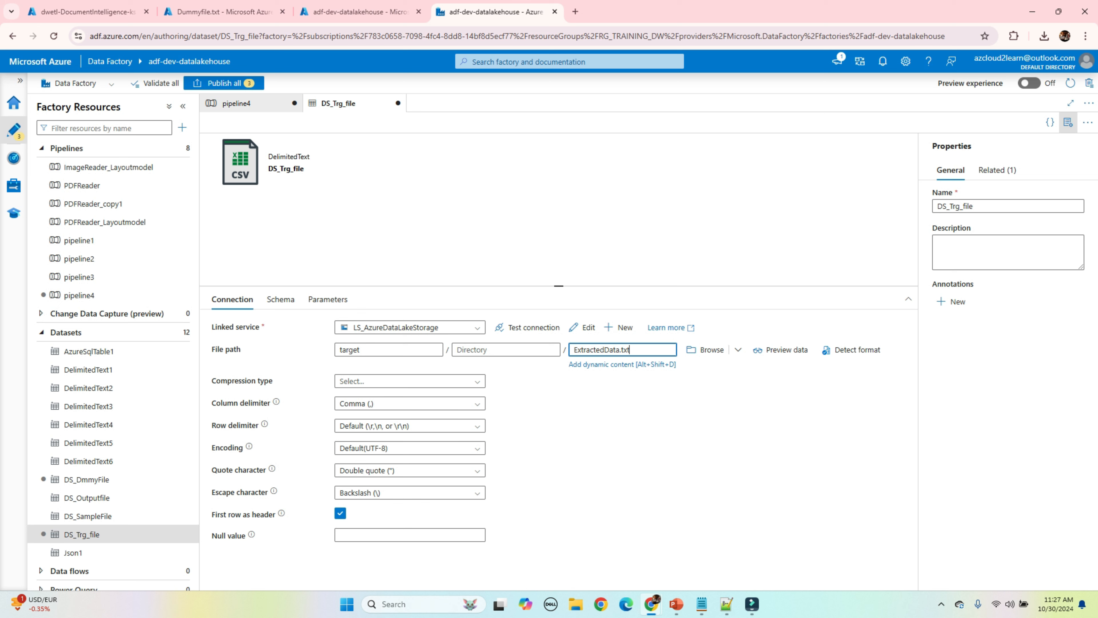
{"action": "key", "text": "Tab"}
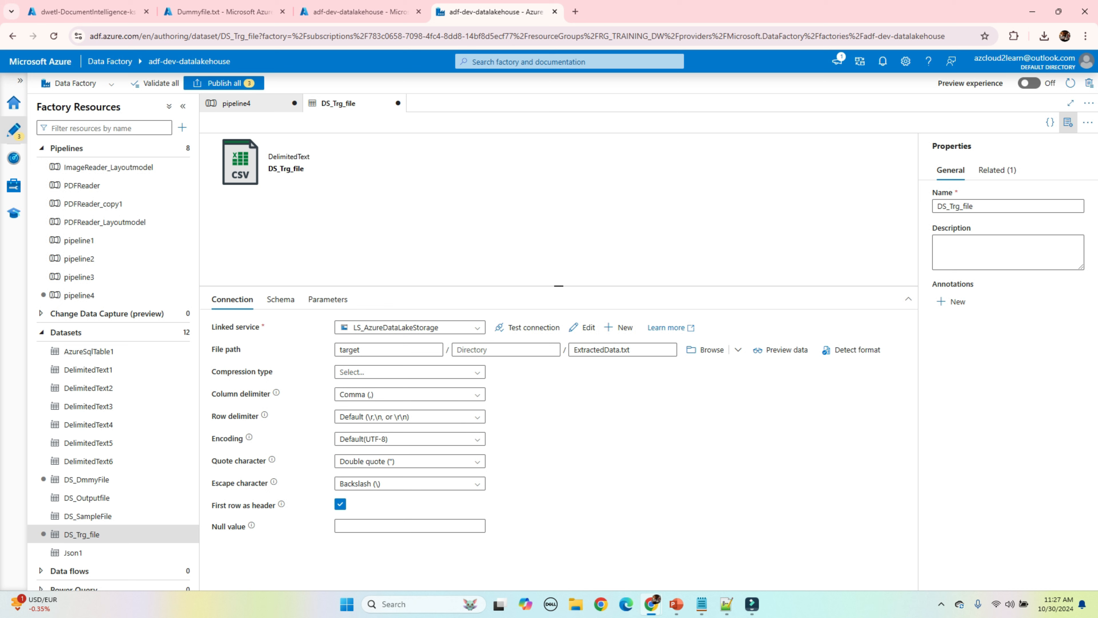
{"action": "key", "text": "shift+Tab"}
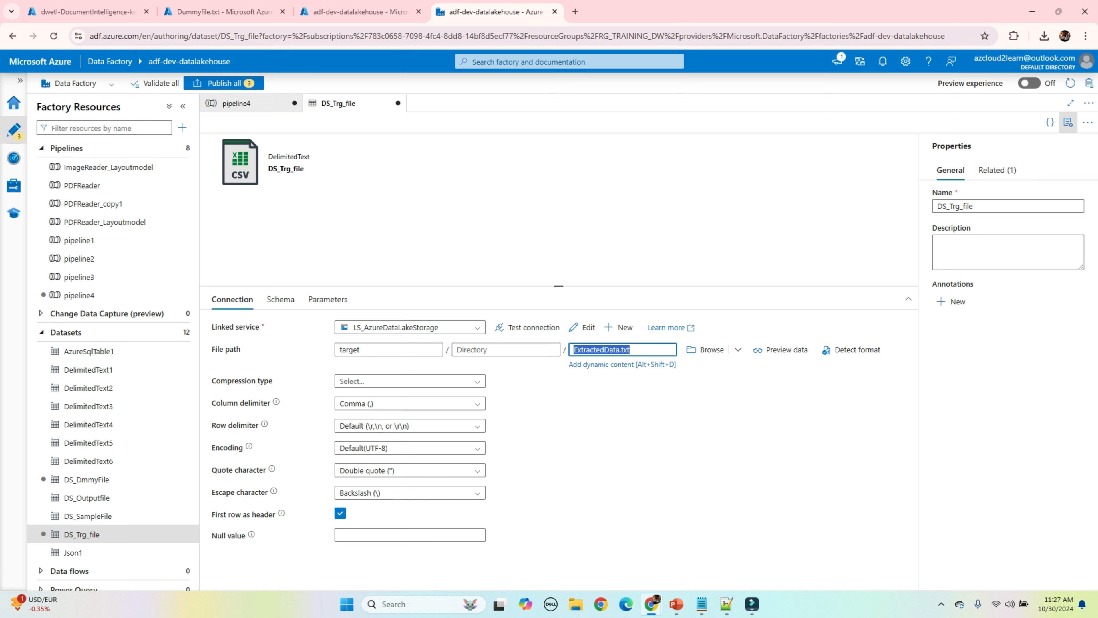
{"action": "left_click", "coordinate": [242, 104]}
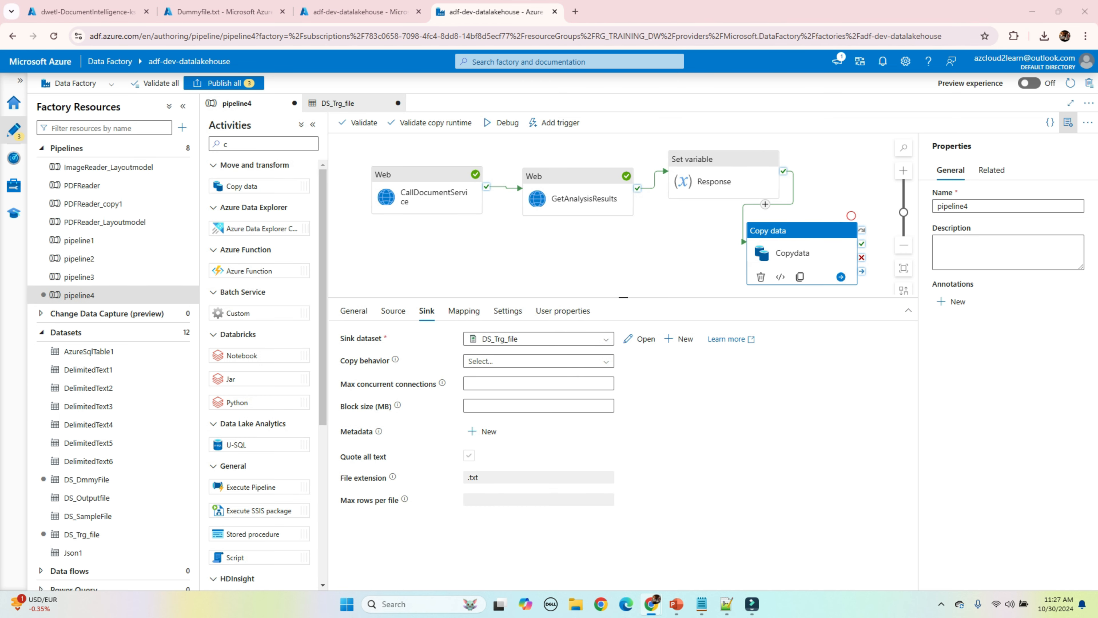
{"action": "left_click", "coordinate": [463, 310]}
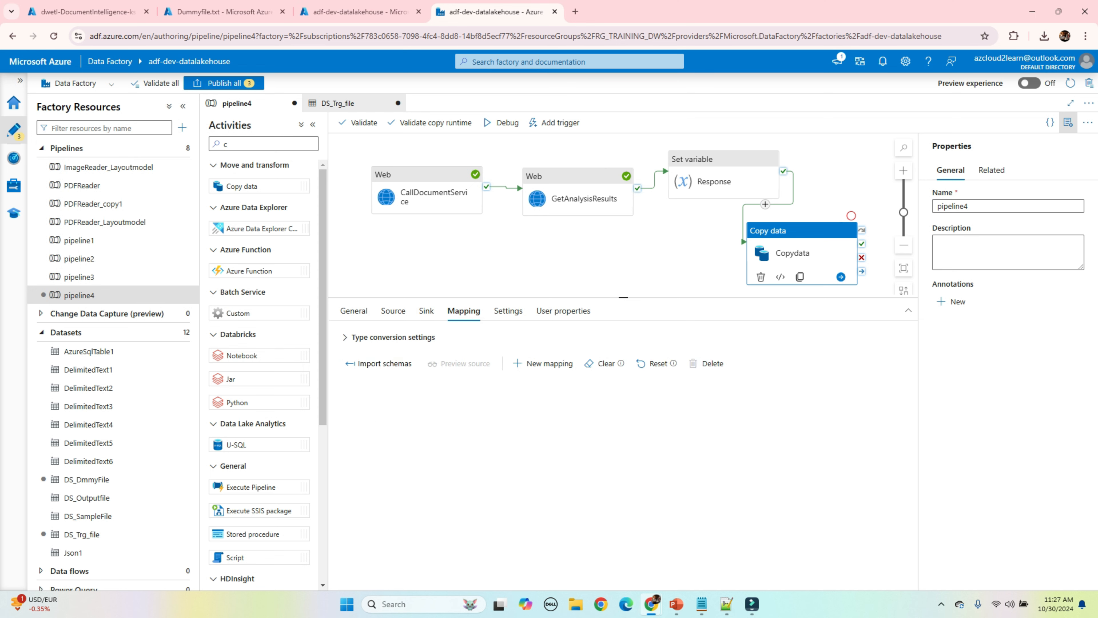
{"action": "left_click", "coordinate": [380, 347]}
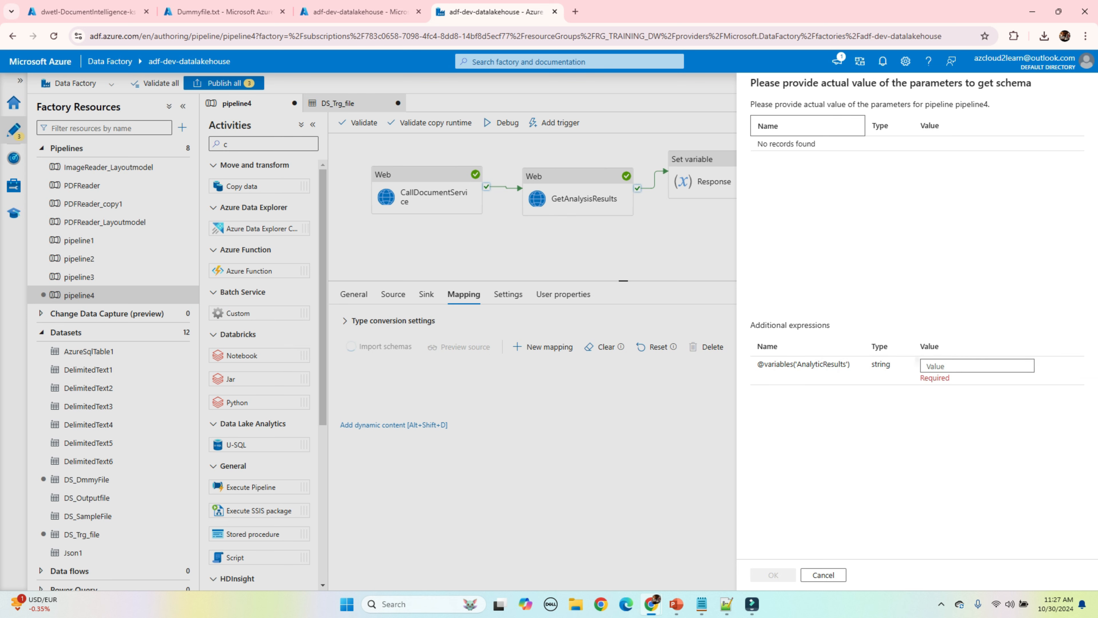
{"action": "left_click", "coordinate": [977, 366]}
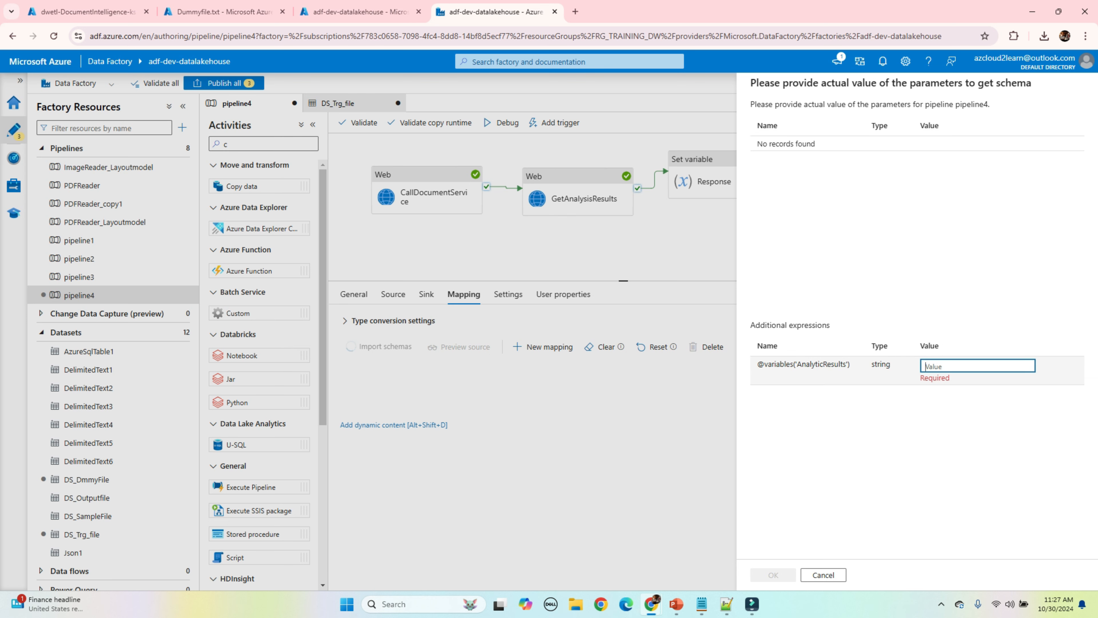
{"action": "type", "text": "a"}
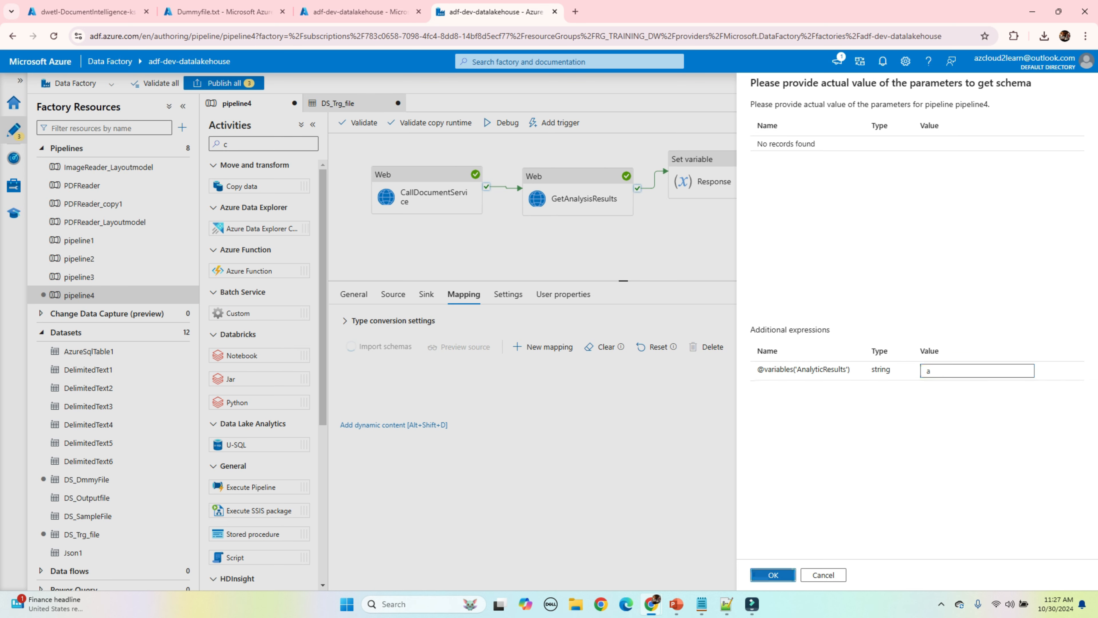
{"action": "key", "text": "Return"}
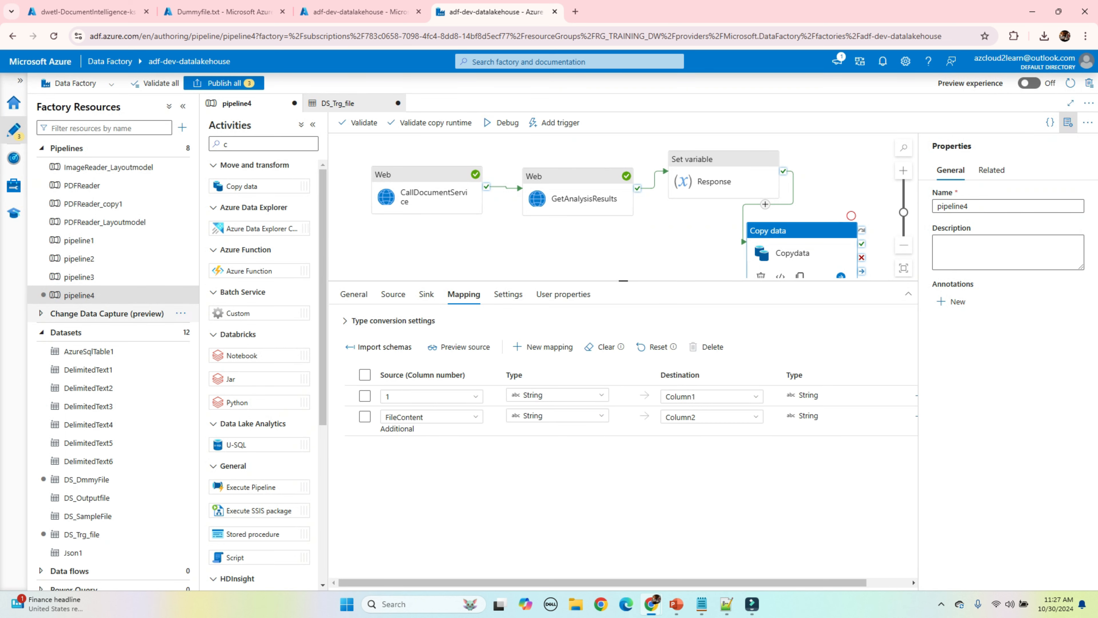
Delete the mapping for source column 1, keeping only FileContent mapped to Column2
{"action": "left_click", "coordinate": [364, 396]}
{"action": "left_click", "coordinate": [364, 396]}
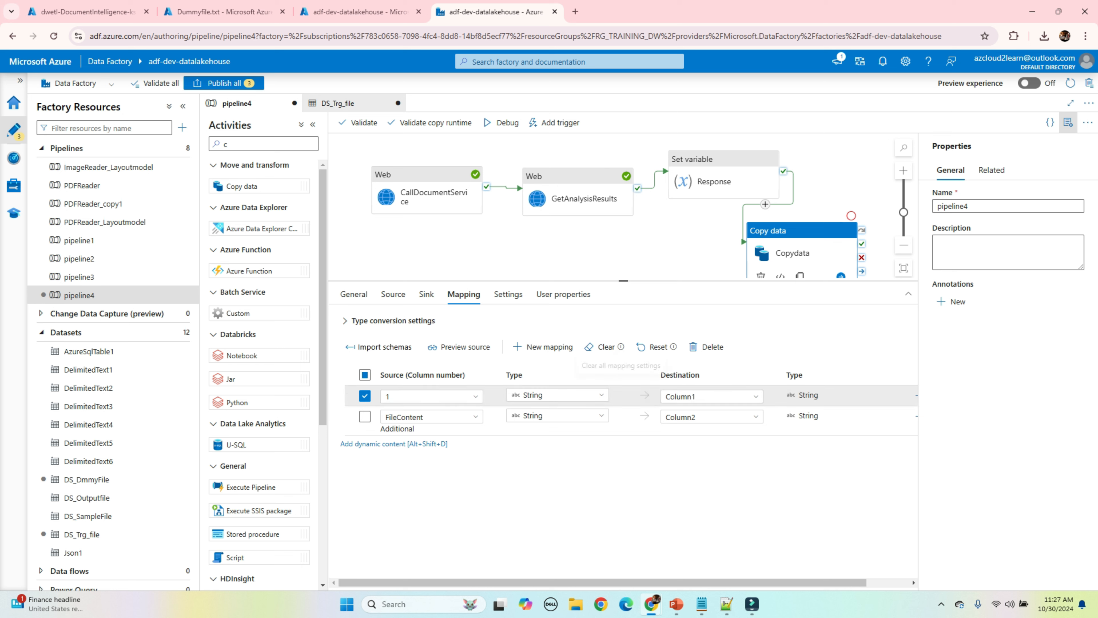
{"action": "left_click", "coordinate": [708, 347]}
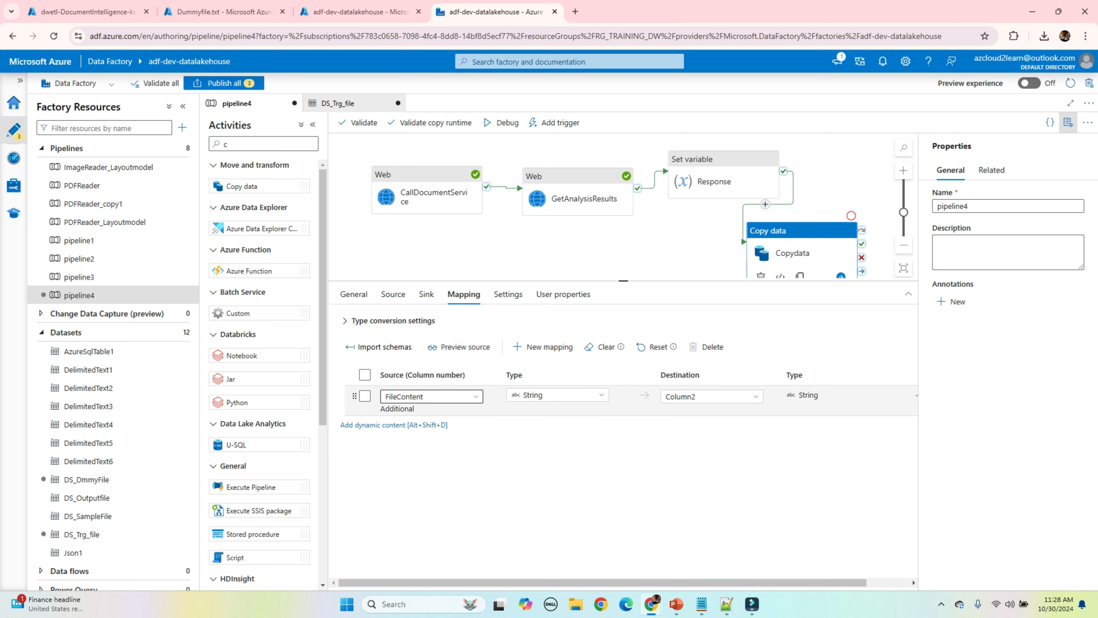
{"action": "left_click", "coordinate": [432, 395]}
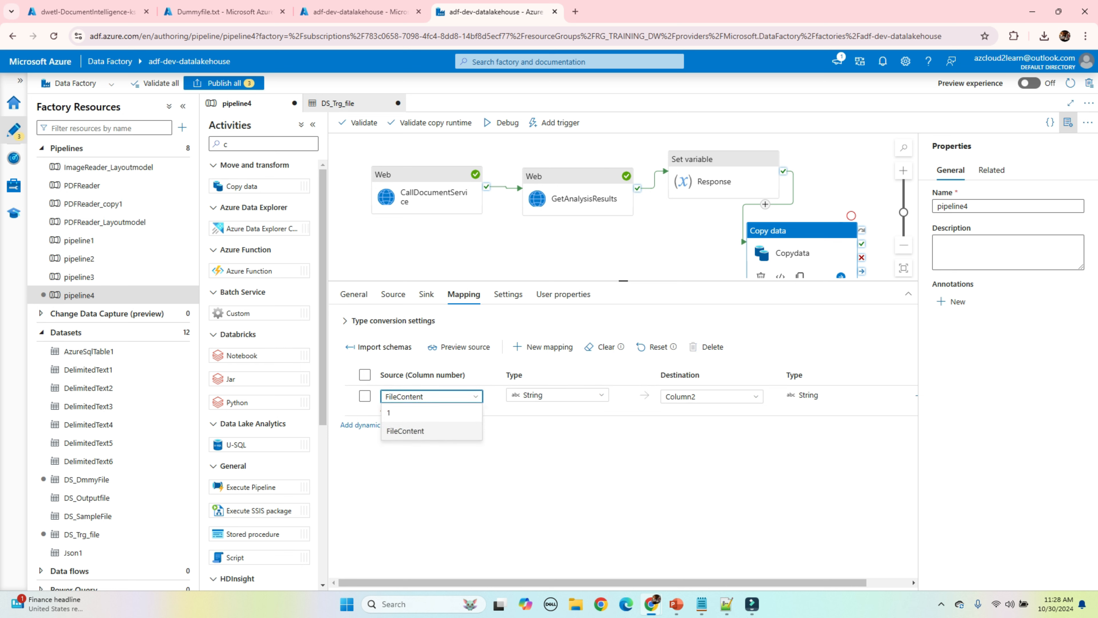
{"action": "left_click", "coordinate": [405, 430]}
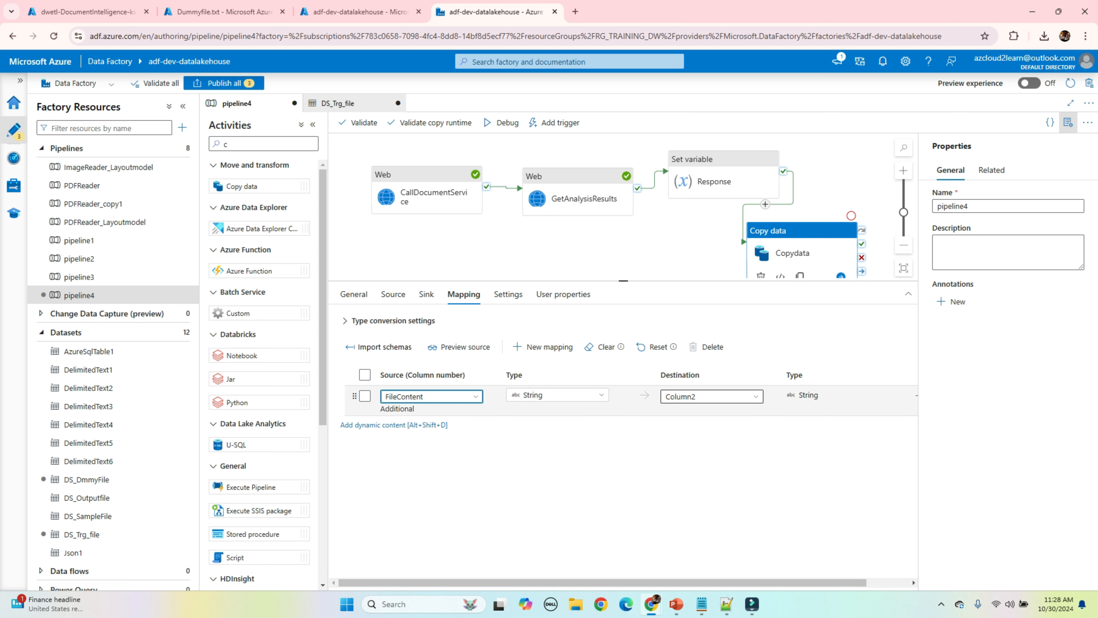
{"action": "left_click", "coordinate": [694, 464]}
Preview the Copydata source data with the sample expression value, and close the preview
{"action": "left_click", "coordinate": [459, 347]}
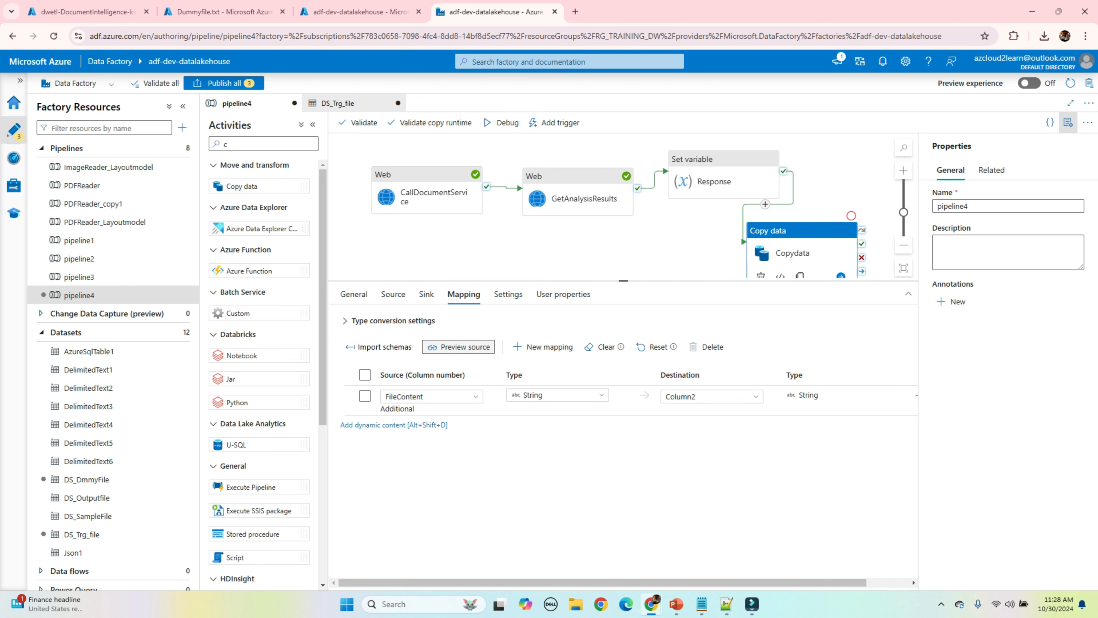
{"action": "left_click", "coordinate": [773, 575]}
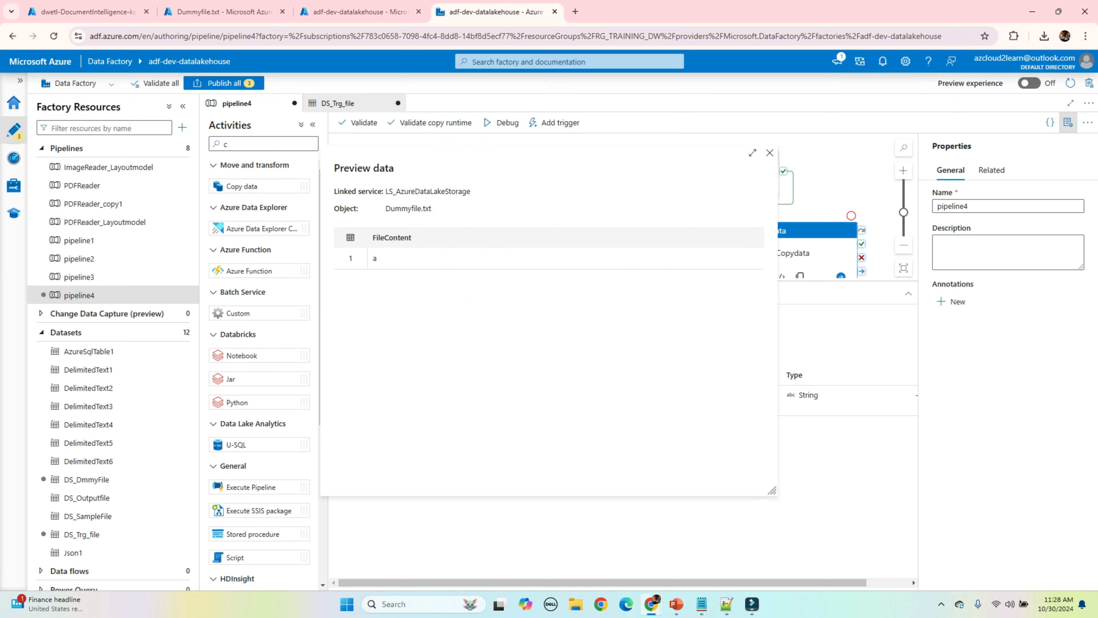
{"action": "left_click", "coordinate": [769, 153]}
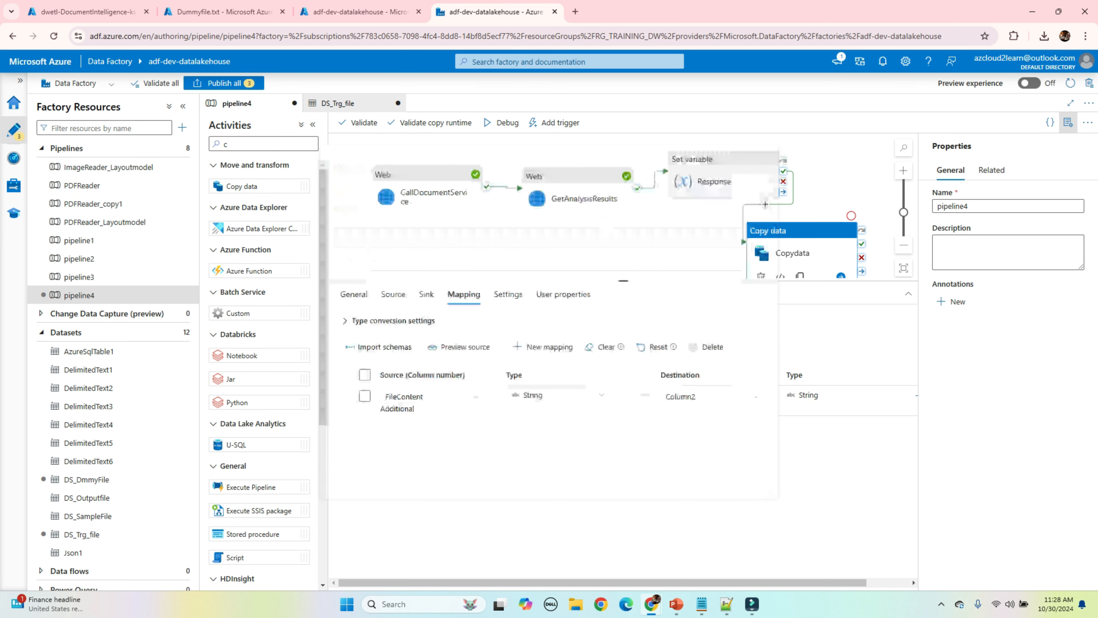
Validate pipeline4 and start a debug run of it
{"action": "left_click_drag", "start_coordinate": [623, 281], "coordinate": [623, 349]}
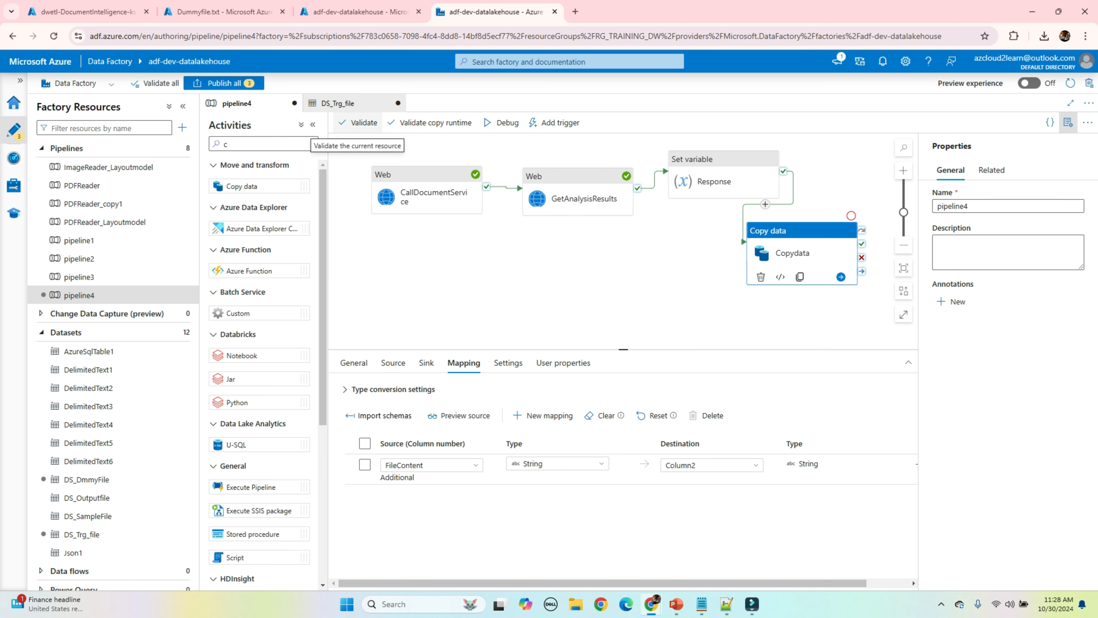
{"action": "left_click", "coordinate": [359, 122]}
{"action": "left_click", "coordinate": [886, 575]}
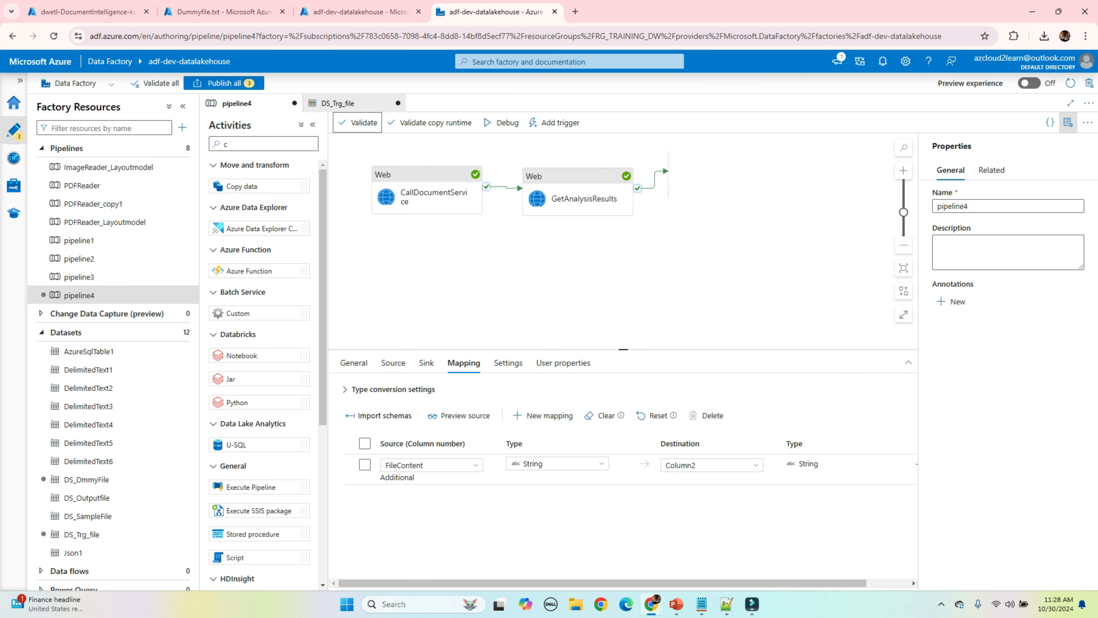
{"action": "left_click", "coordinate": [501, 122]}
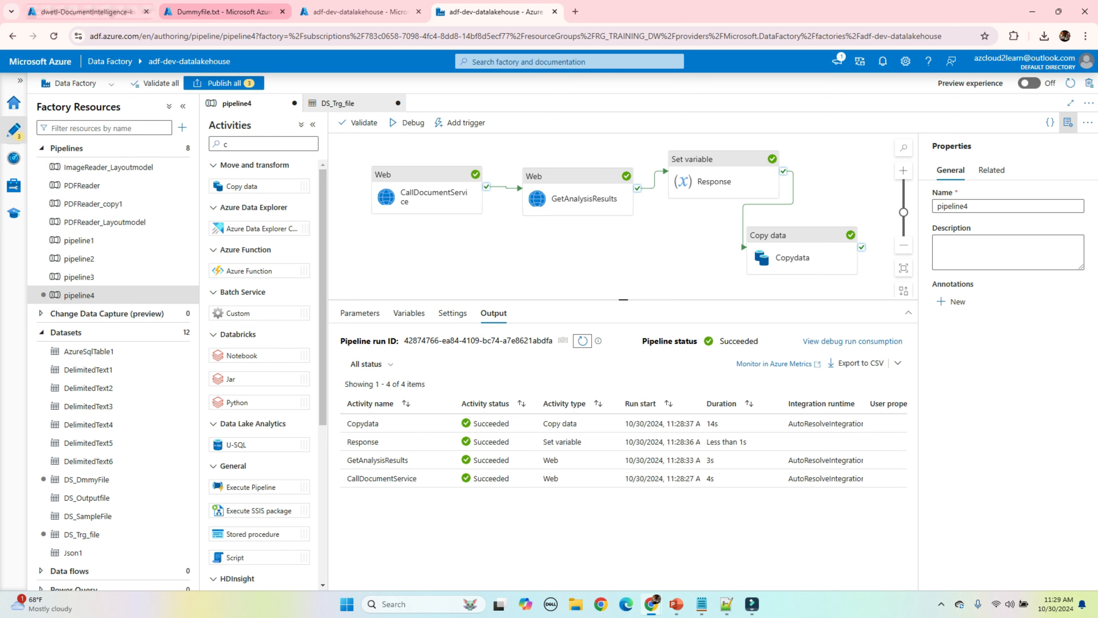
Open ExtractedData.txt from the target container of lakehousedevstorage in the Azure portal and examine its contents
{"action": "left_click", "coordinate": [222, 12]}
{"action": "left_click", "coordinate": [1079, 97]}
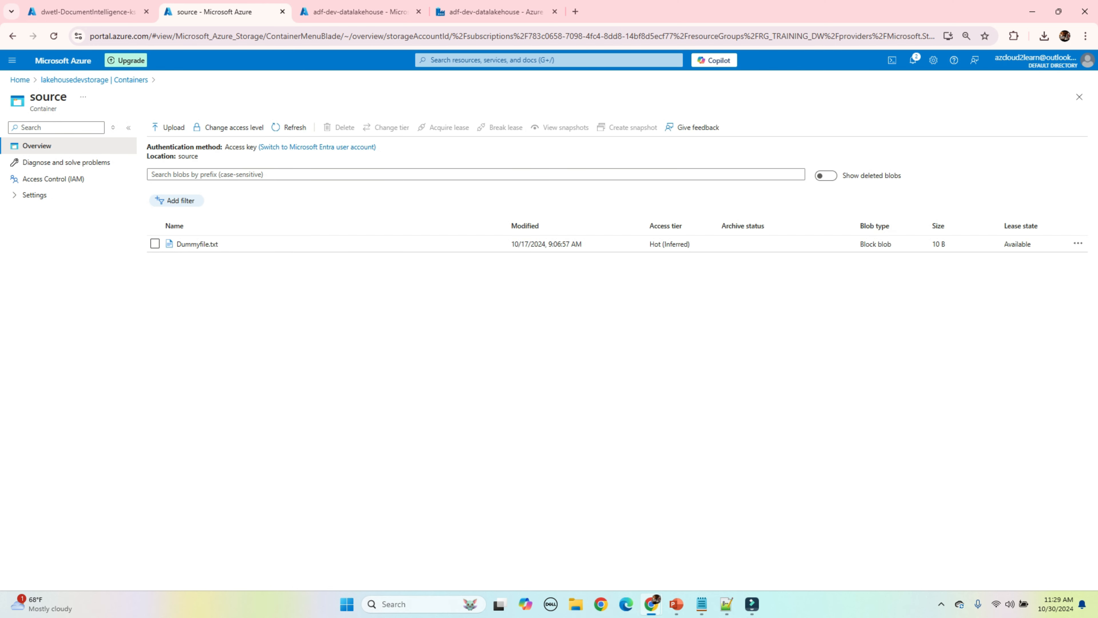
{"action": "left_click", "coordinate": [95, 80]}
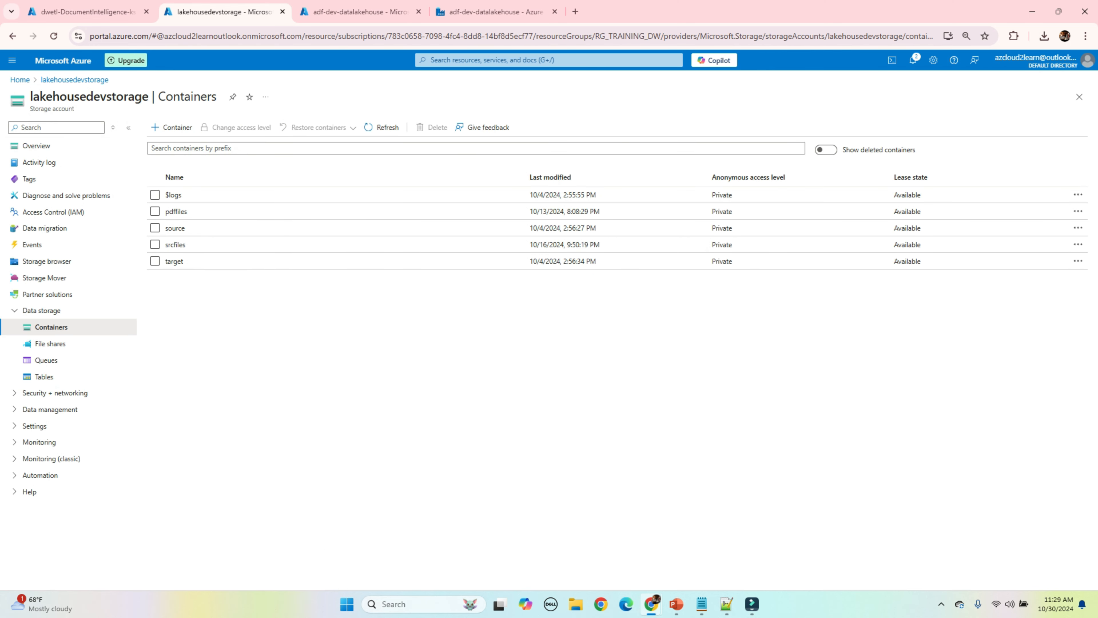
{"action": "left_click", "coordinate": [174, 261]}
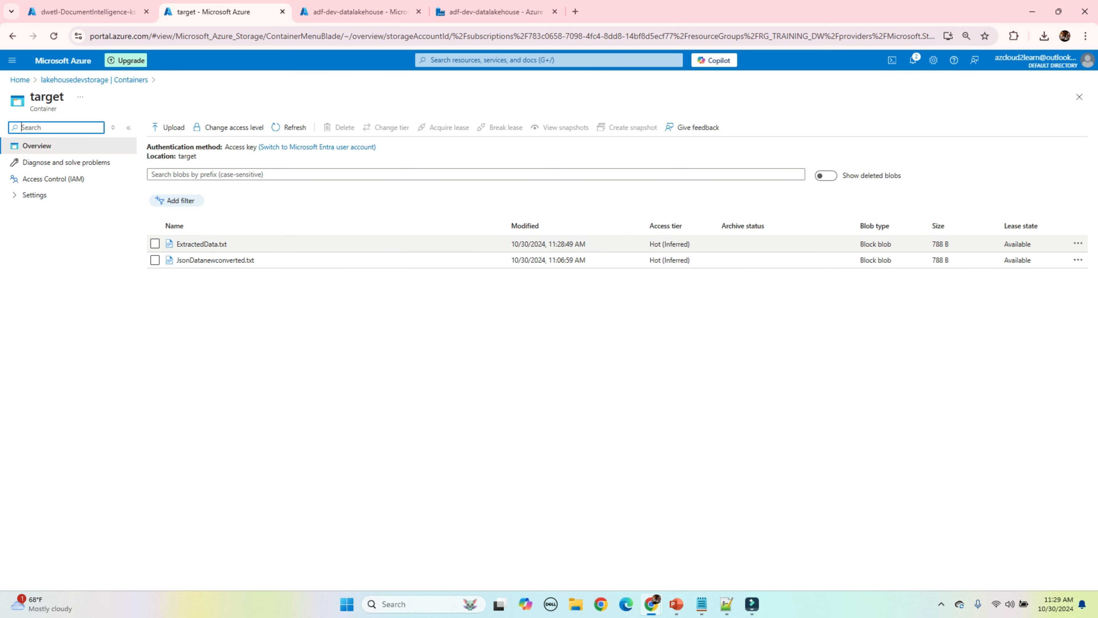
{"action": "left_click", "coordinate": [202, 244]}
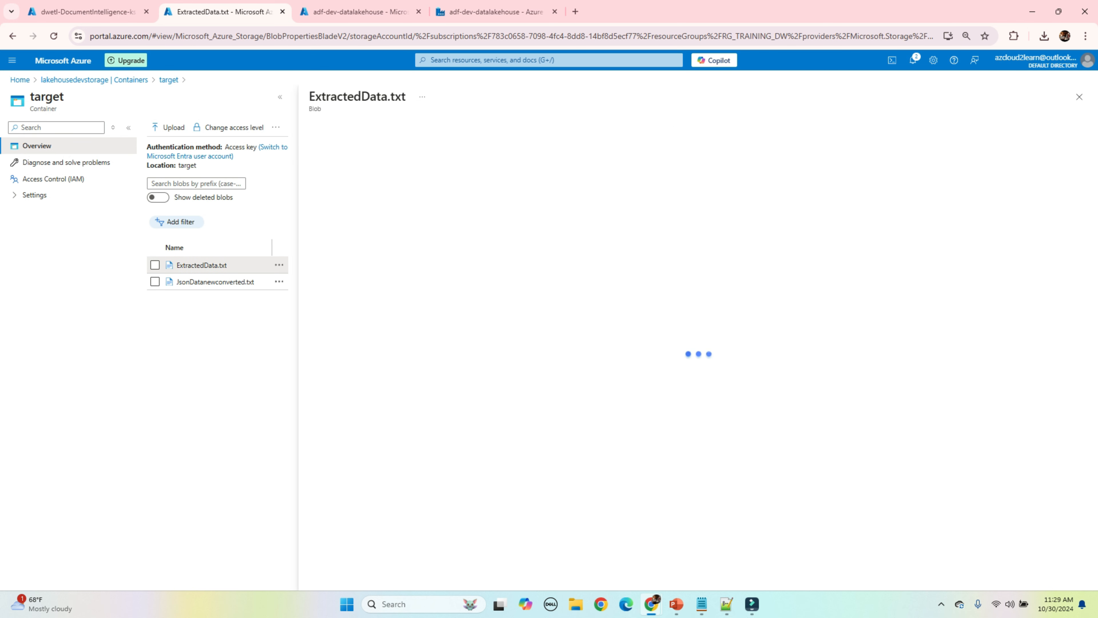
{"action": "left_click", "coordinate": [448, 152]}
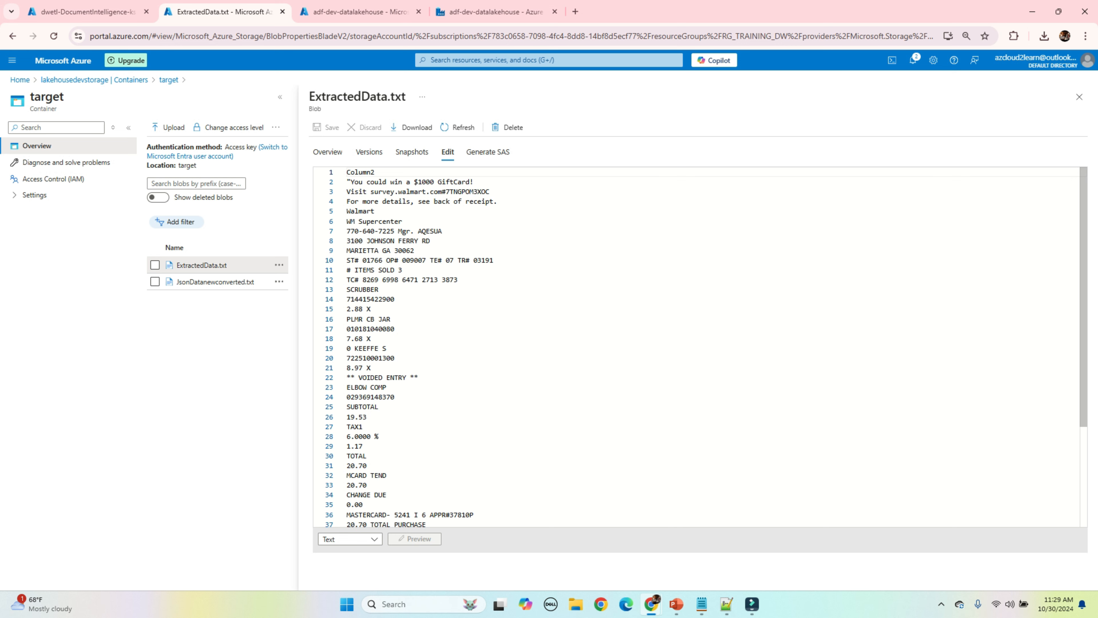
{"action": "scroll", "coordinate": [696, 346], "scroll_direction": "down", "scroll_amount": 2}
{"action": "scroll", "coordinate": [696, 347], "scroll_direction": "up", "scroll_amount": 2}
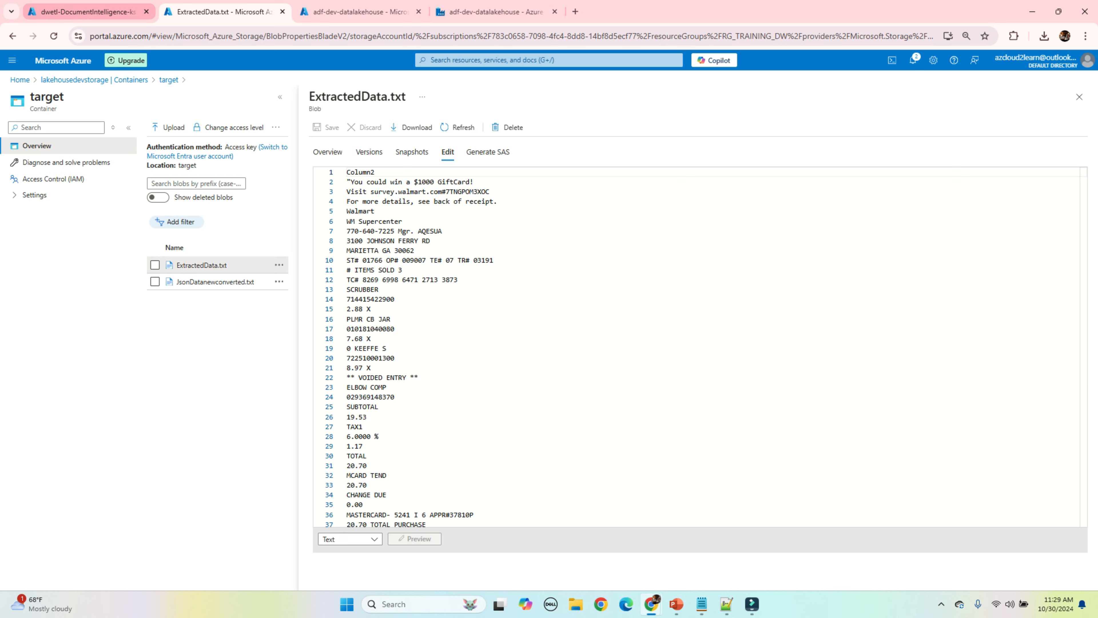
View Walmart_Receipt.jpg from the srcfiles container of lakehousedevstorage and compare the receipt with the text in ExtractedData.txt
{"action": "left_click", "coordinate": [86, 12]}
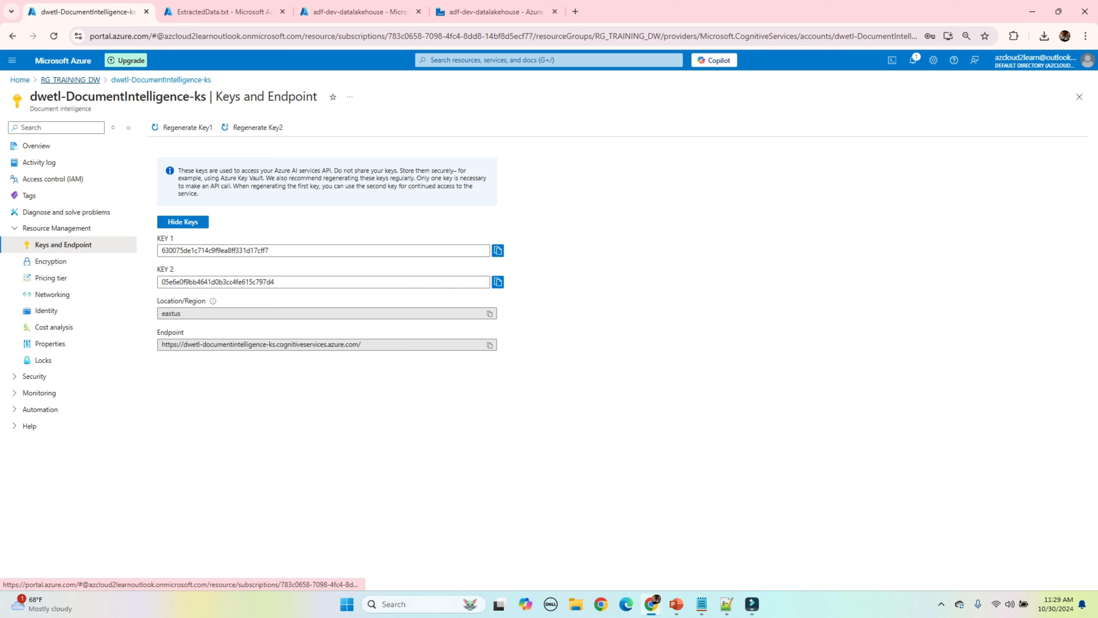
{"action": "left_click", "coordinate": [70, 79]}
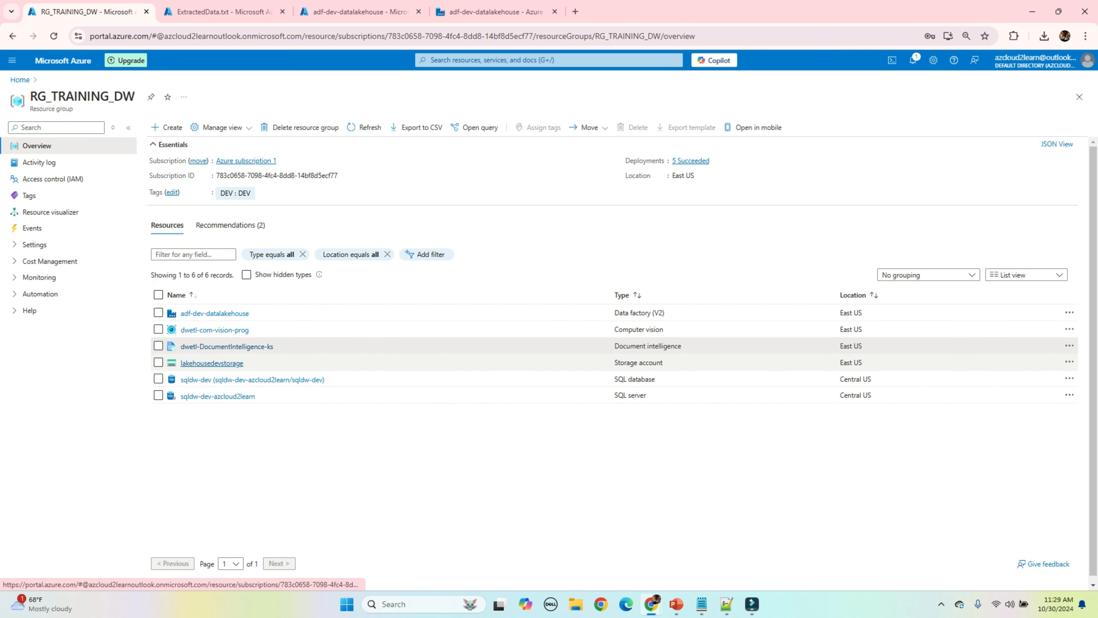
{"action": "left_click", "coordinate": [212, 363]}
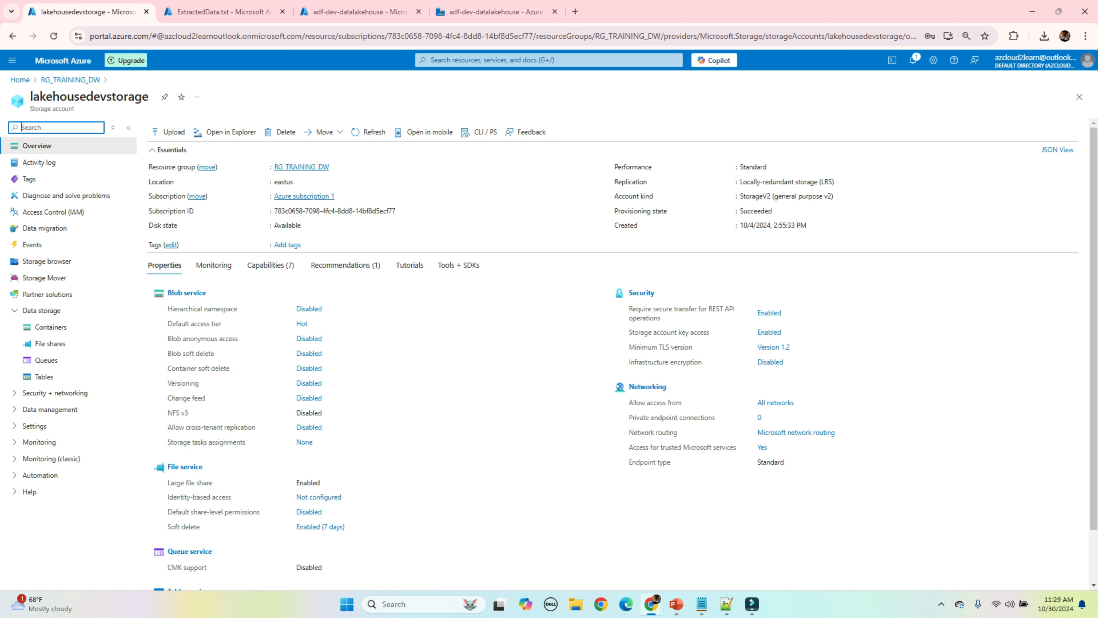
{"action": "left_click", "coordinate": [51, 327]}
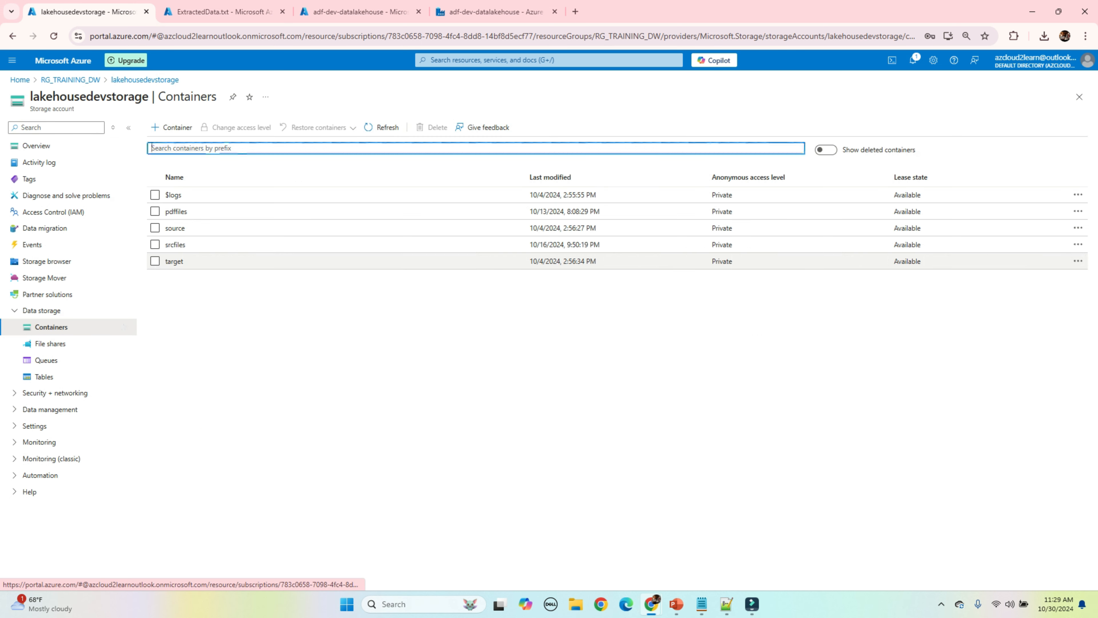
{"action": "left_click", "coordinate": [175, 245]}
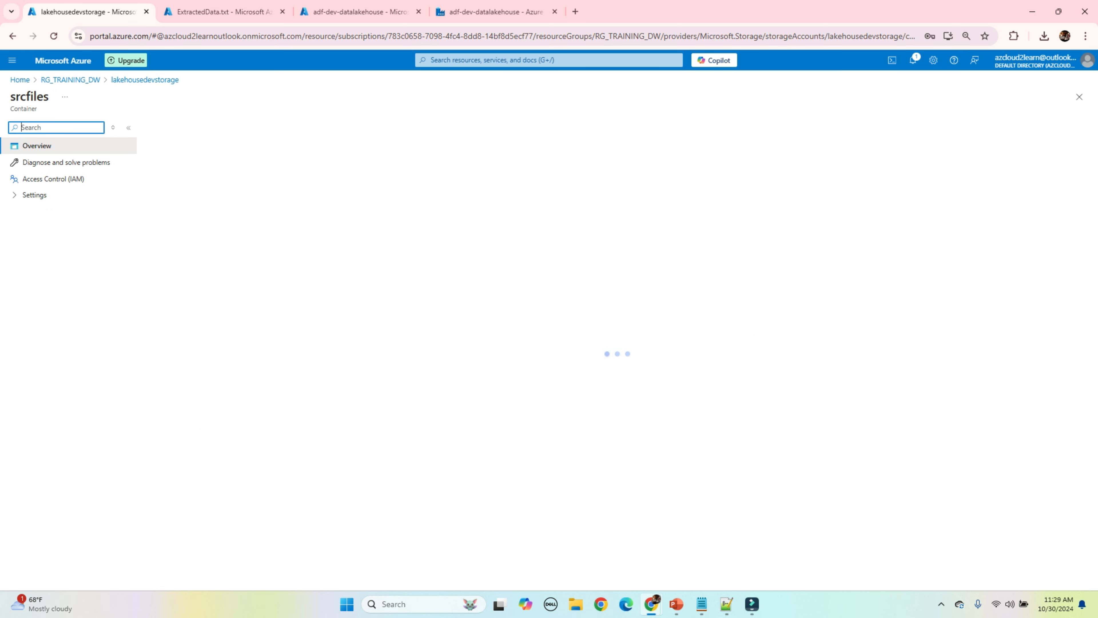
{"action": "left_click", "coordinate": [203, 274]}
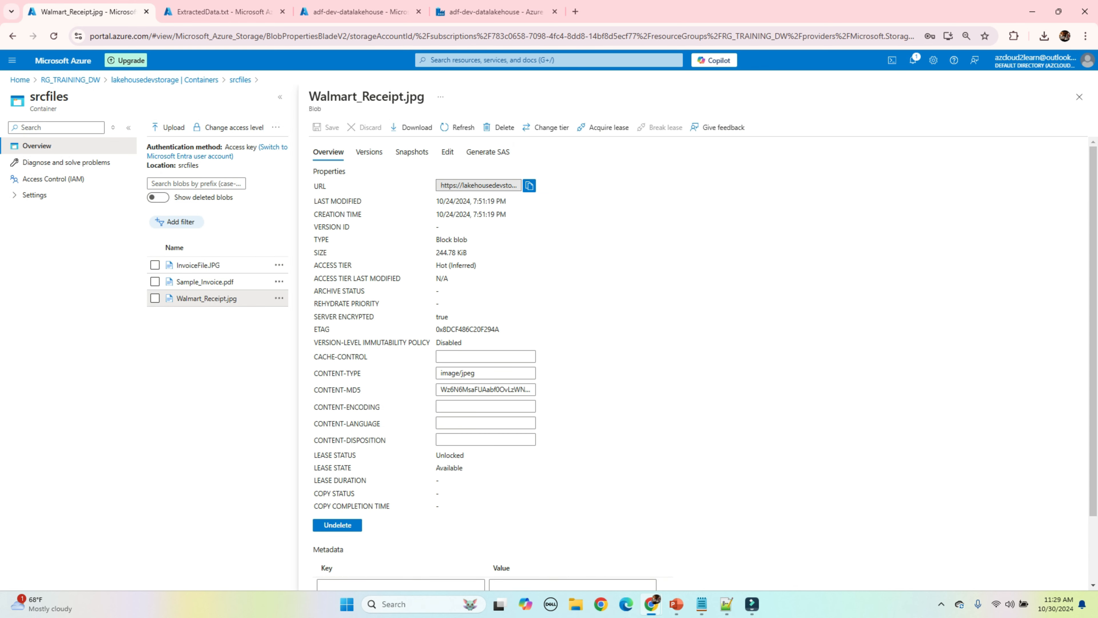
{"action": "left_click", "coordinate": [447, 151]}
{"action": "scroll", "coordinate": [705, 364], "scroll_direction": "down", "scroll_amount": 8}
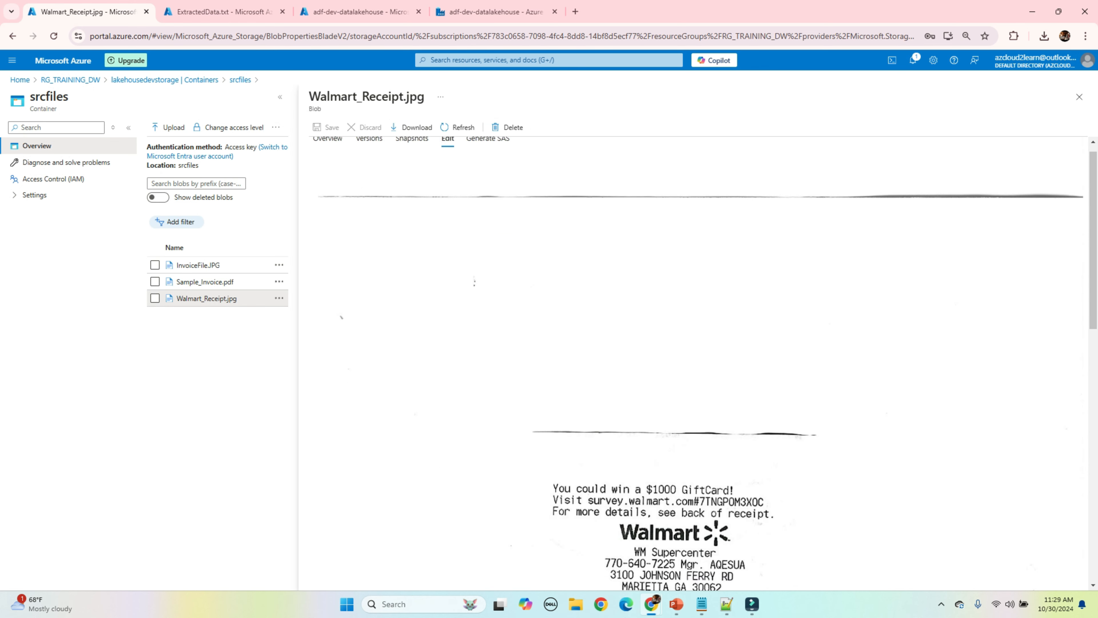
{"action": "scroll", "coordinate": [705, 364], "scroll_direction": "up", "scroll_amount": 1}
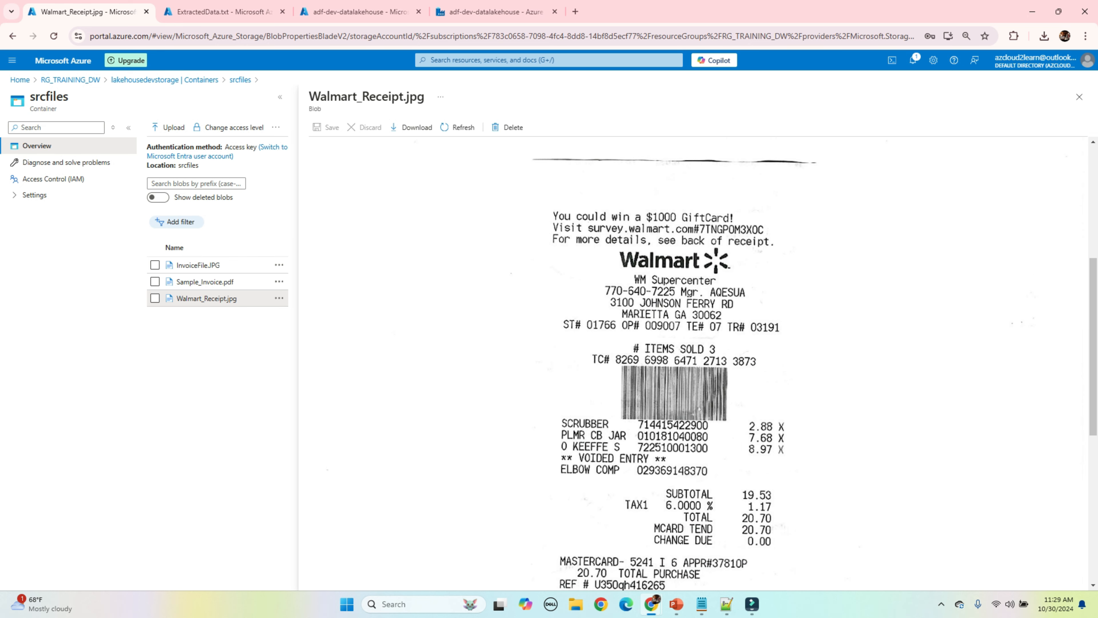
{"action": "left_click", "coordinate": [220, 12]}
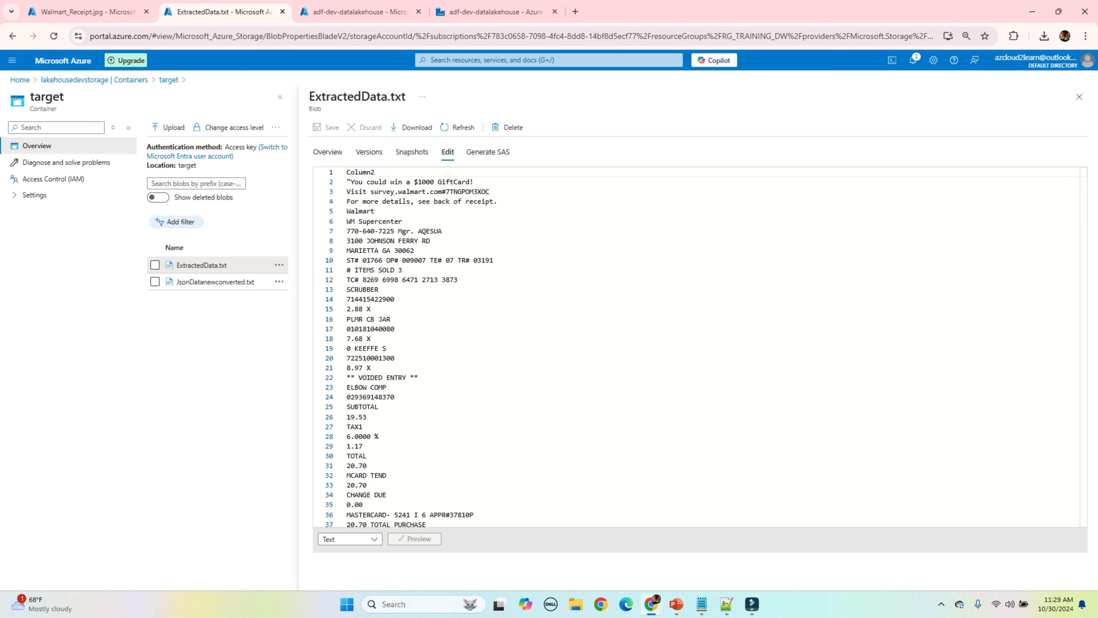
{"action": "left_click_drag", "start_coordinate": [350, 181], "coordinate": [402, 269]}
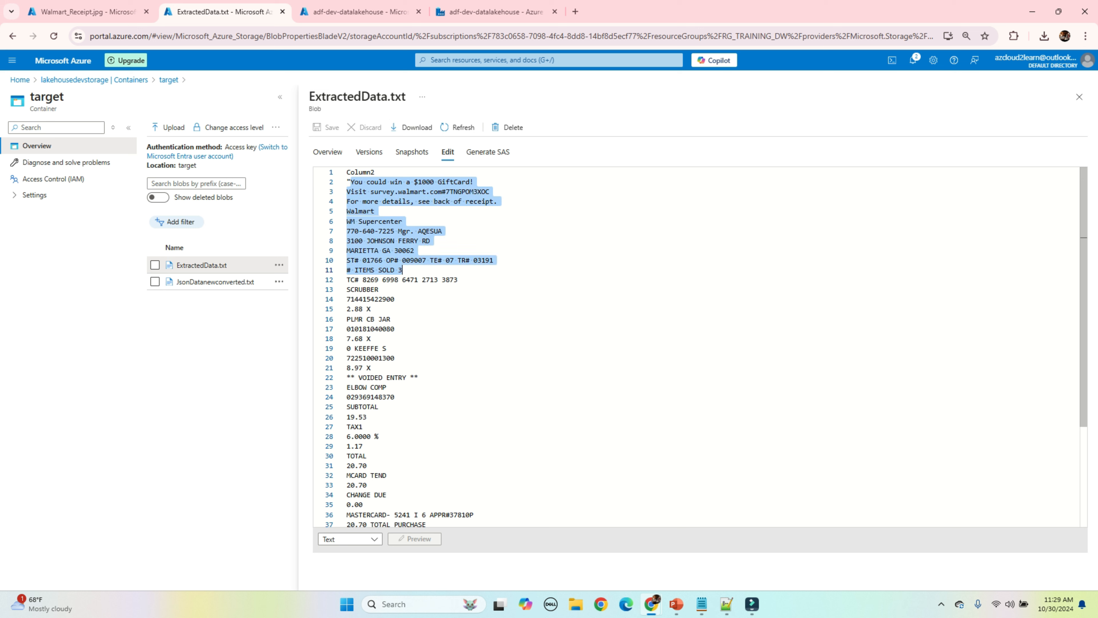